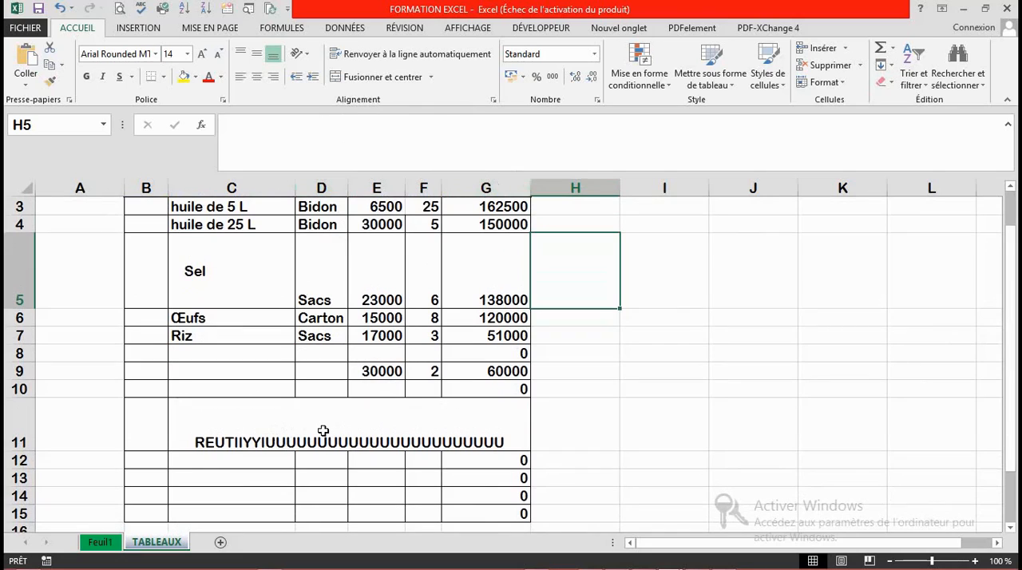
Step: Unmerge the merged cell C11:G11 and delete its text
click(322, 431)
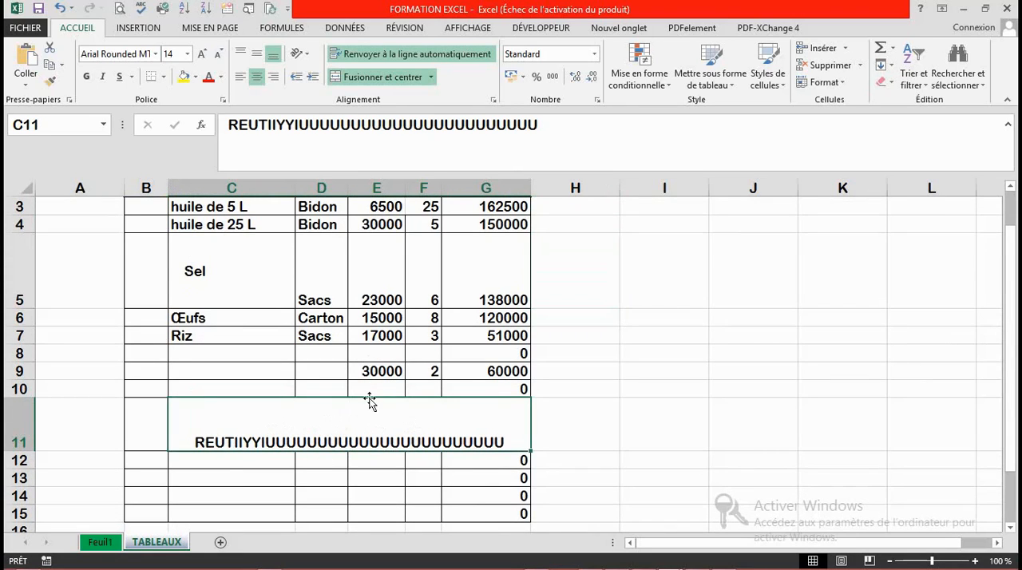
click(357, 77)
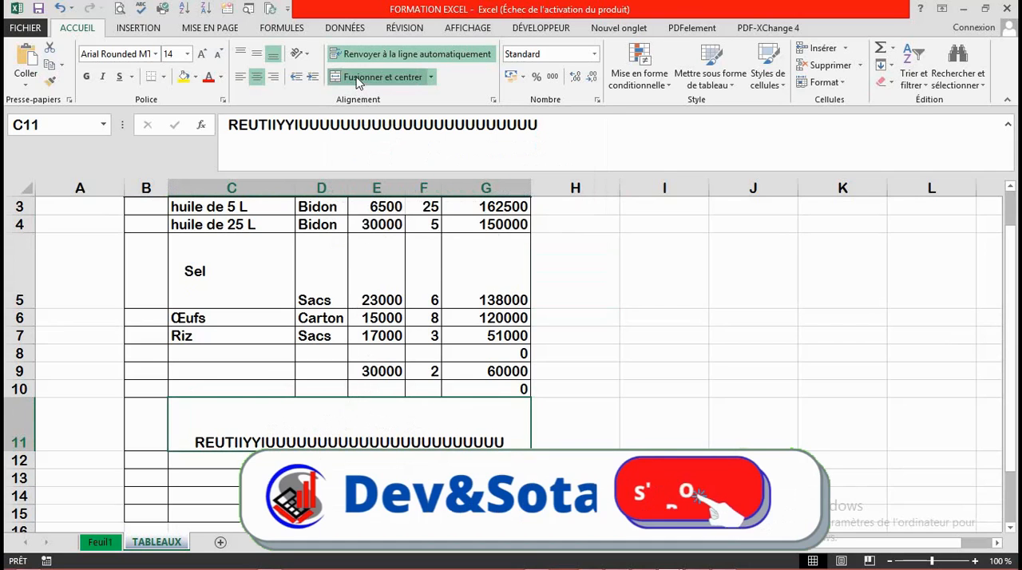
click(324, 439)
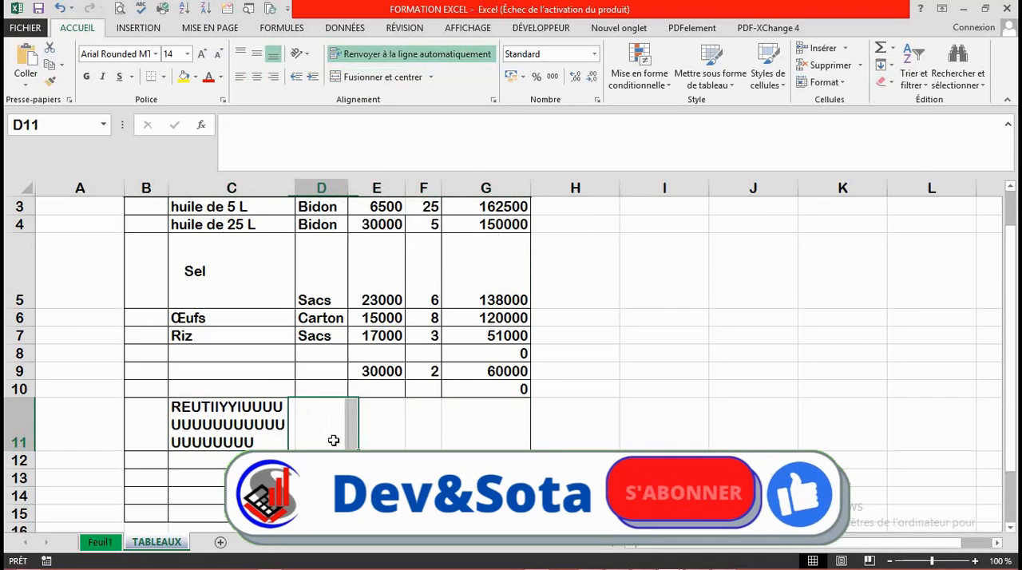
click(214, 438)
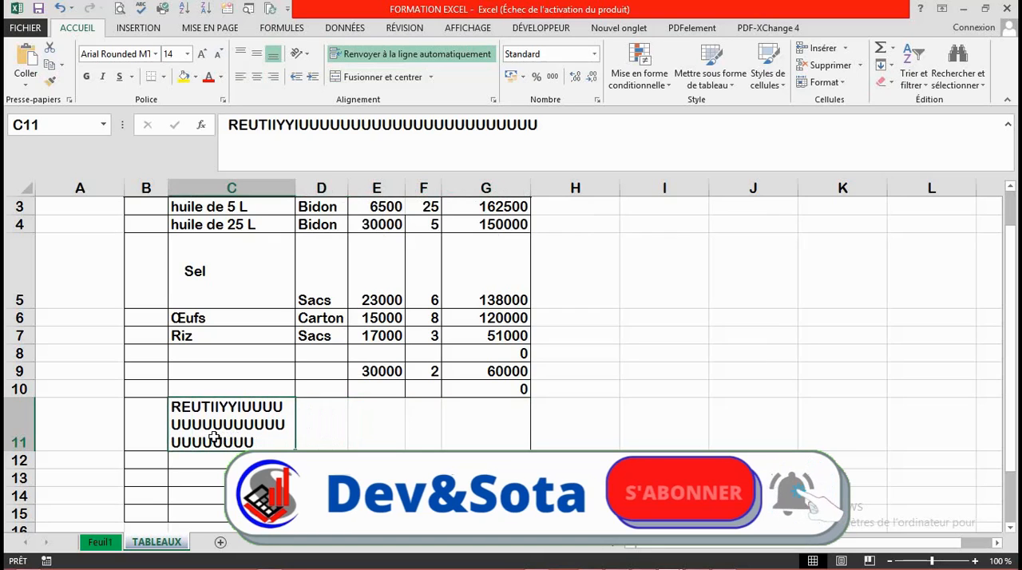
key(BackSpace)
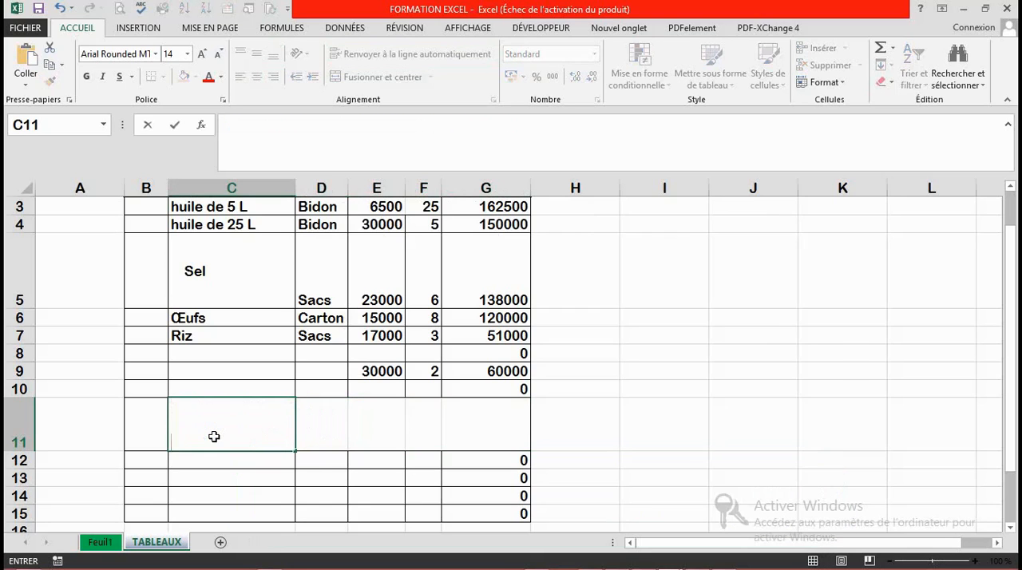
click(317, 470)
click(326, 419)
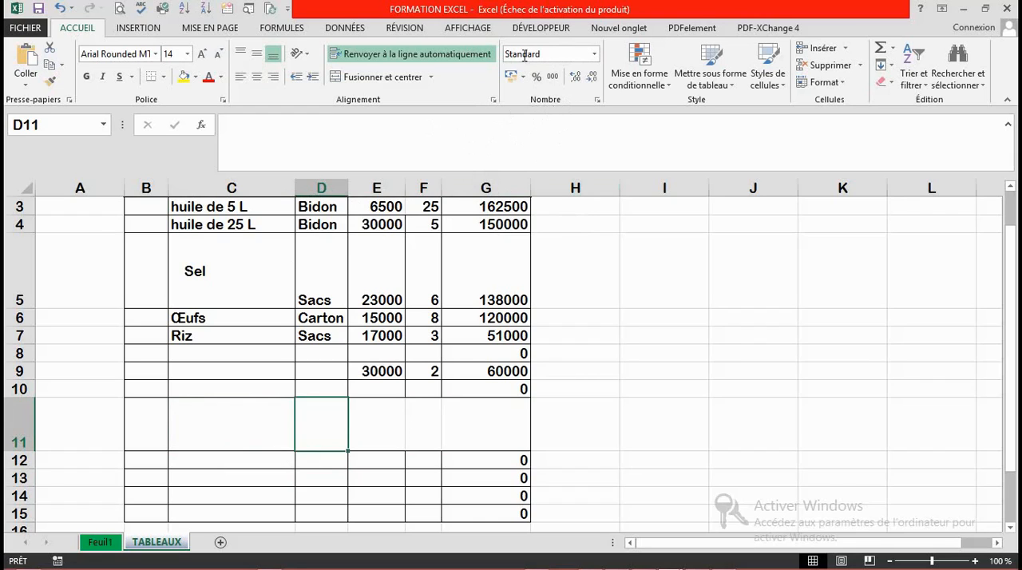
click(594, 56)
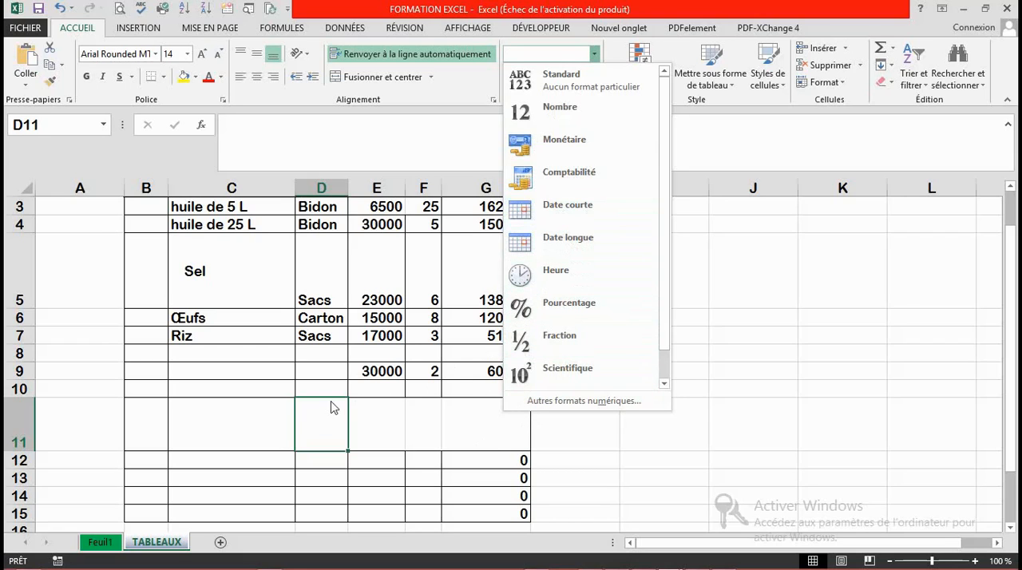
click(392, 425)
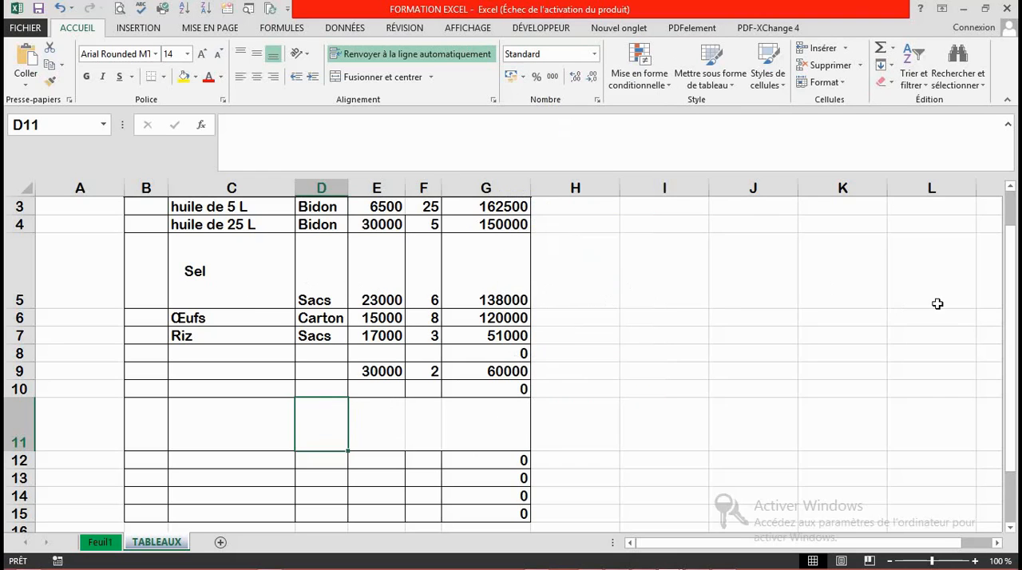
Step: Auto-fit the height of row 11
drag(1012, 319, 1009, 302)
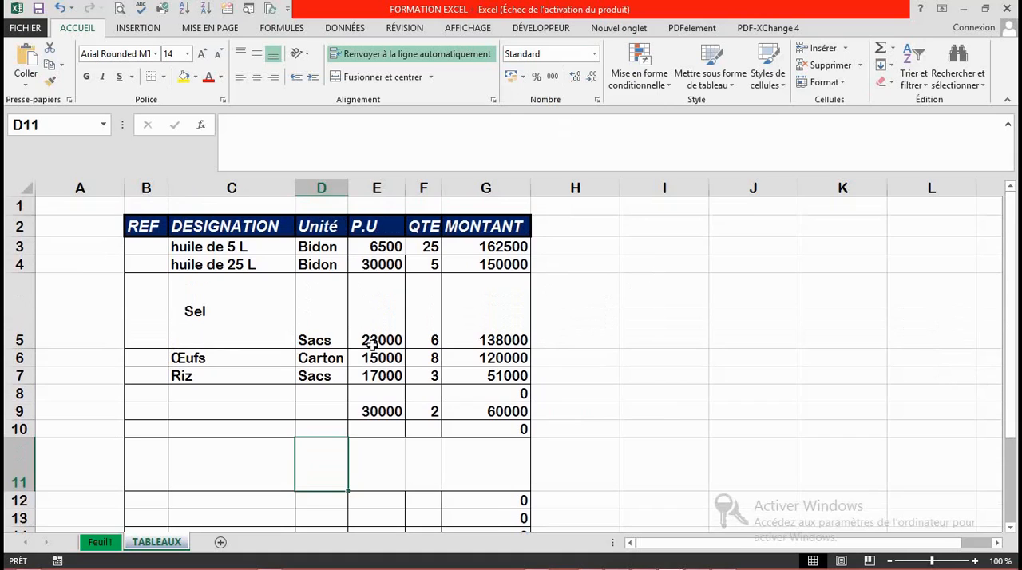
double_click(29, 492)
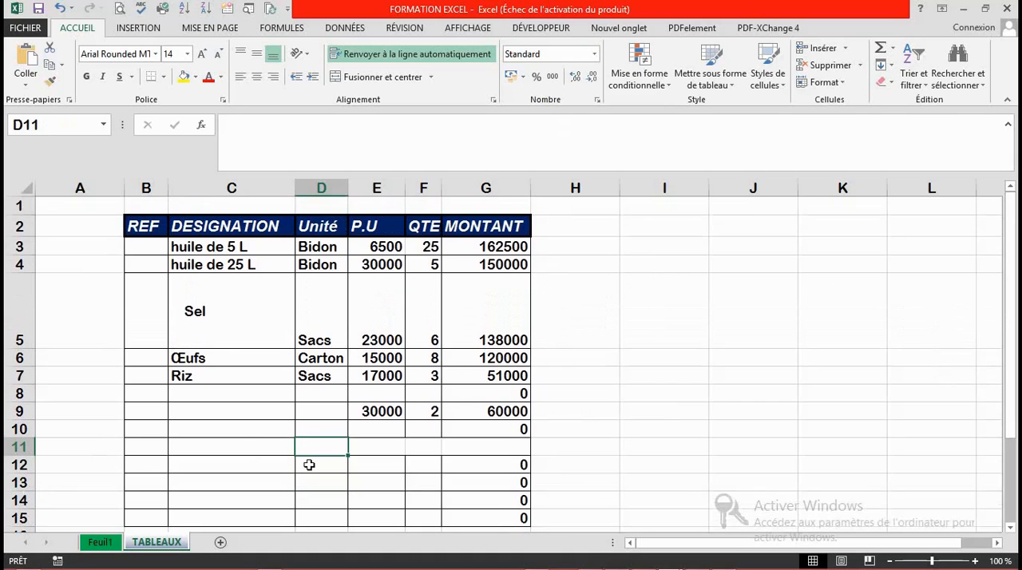
drag(132, 443, 352, 497)
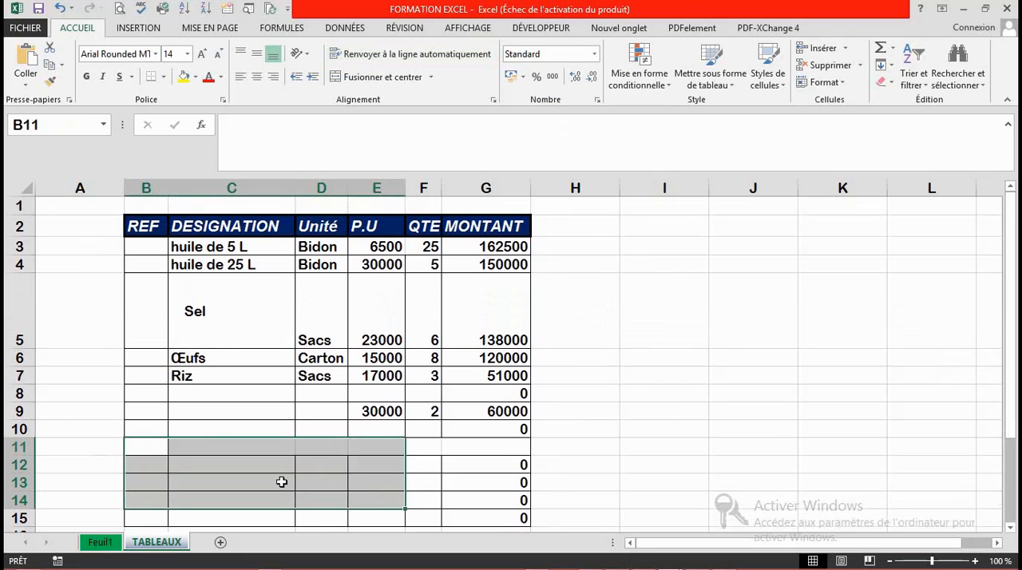
click(281, 482)
Step: Copy the formatting of B12:G13 onto B10:G11, and auto-fit the height of row 5
drag(159, 465, 479, 489)
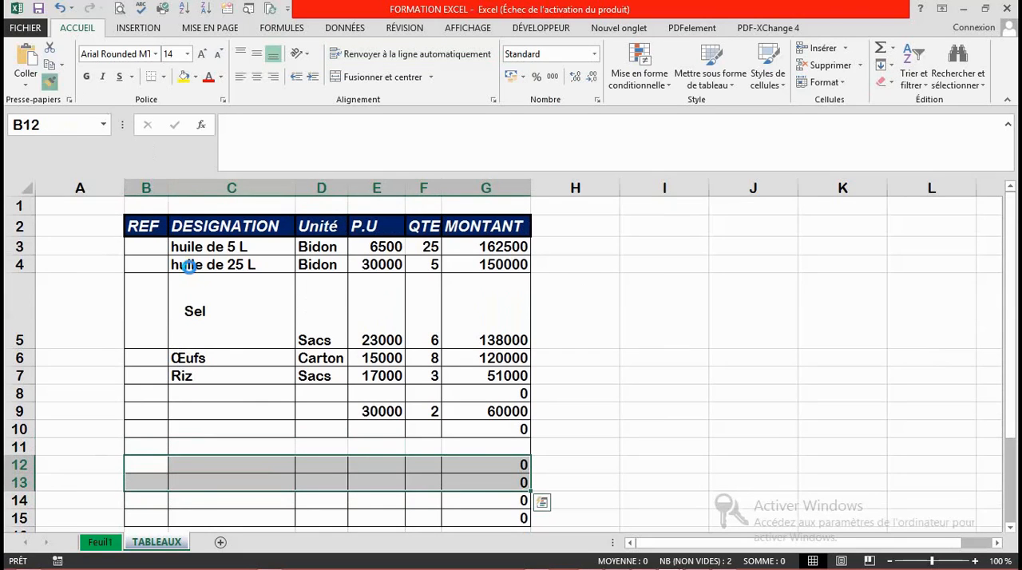
click(50, 81)
click(152, 425)
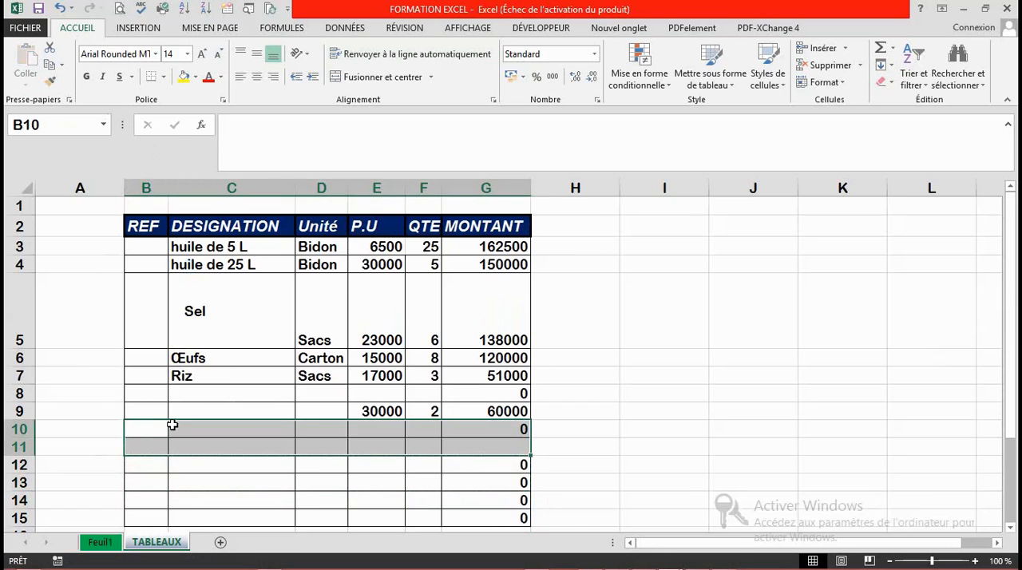
click(366, 479)
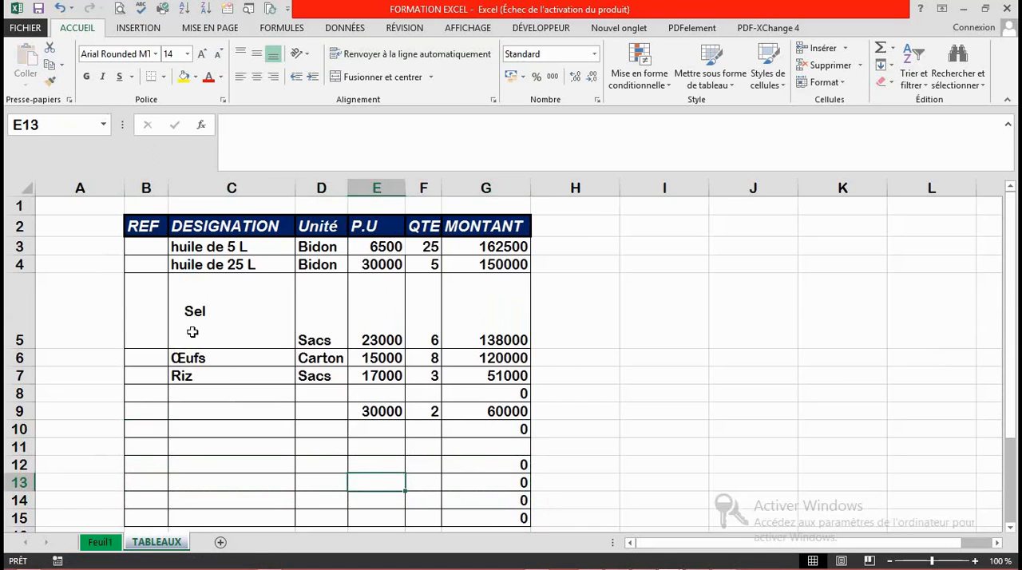
double_click(30, 346)
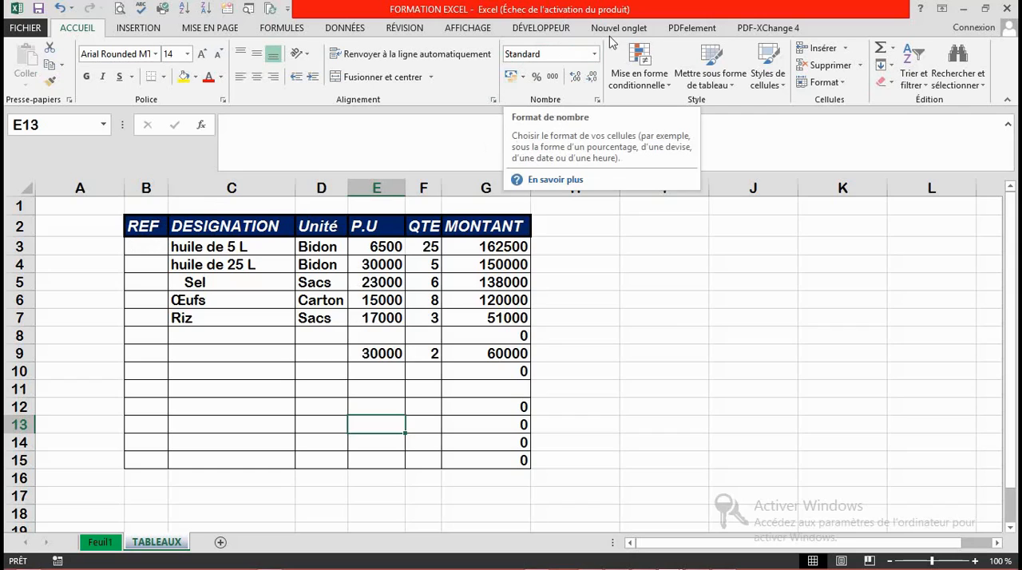
Step: Apply the Comptabilité number format to the table body, B3:G15
click(595, 54)
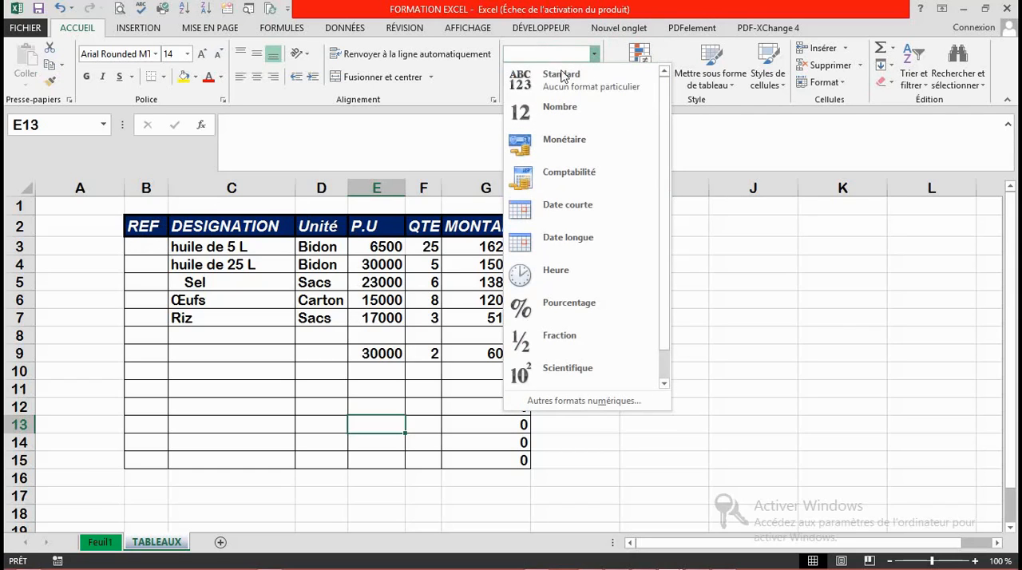
click(270, 401)
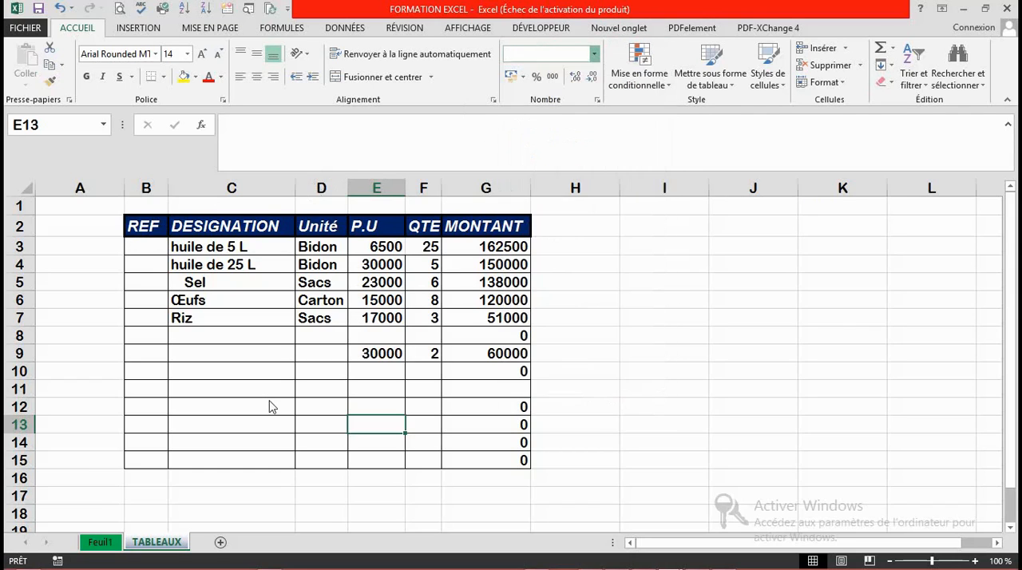
drag(137, 247, 490, 461)
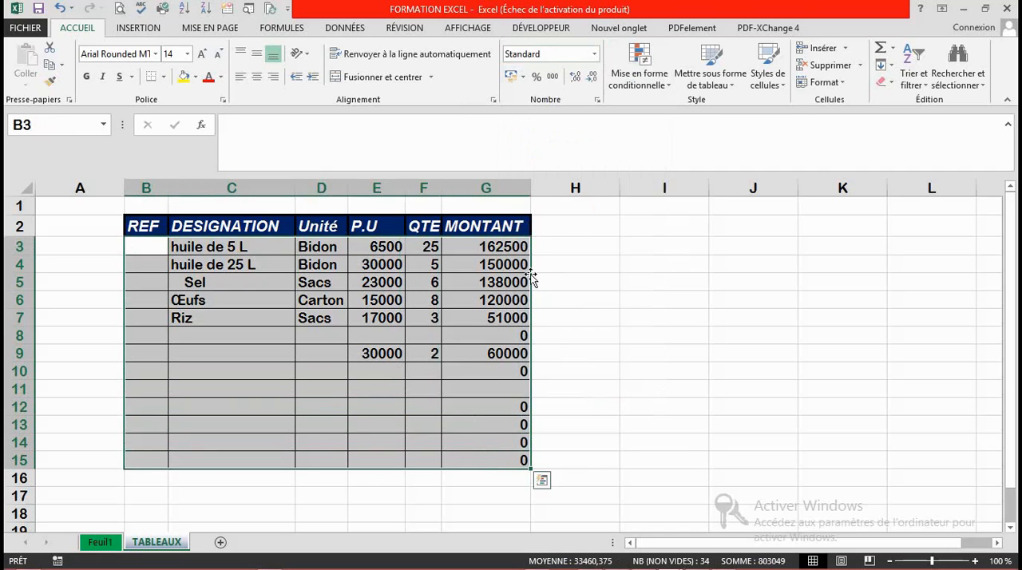
click(594, 55)
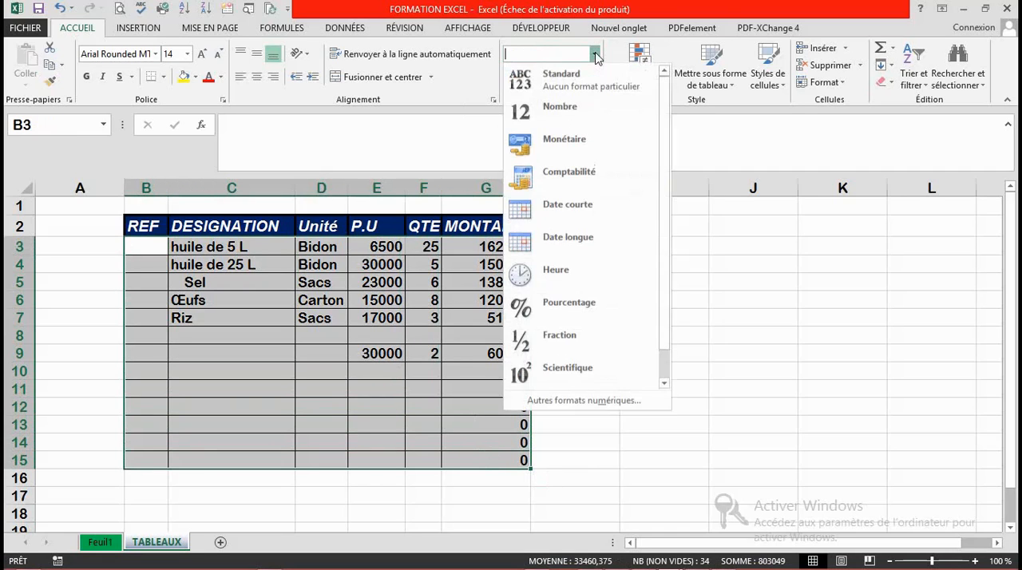
click(545, 76)
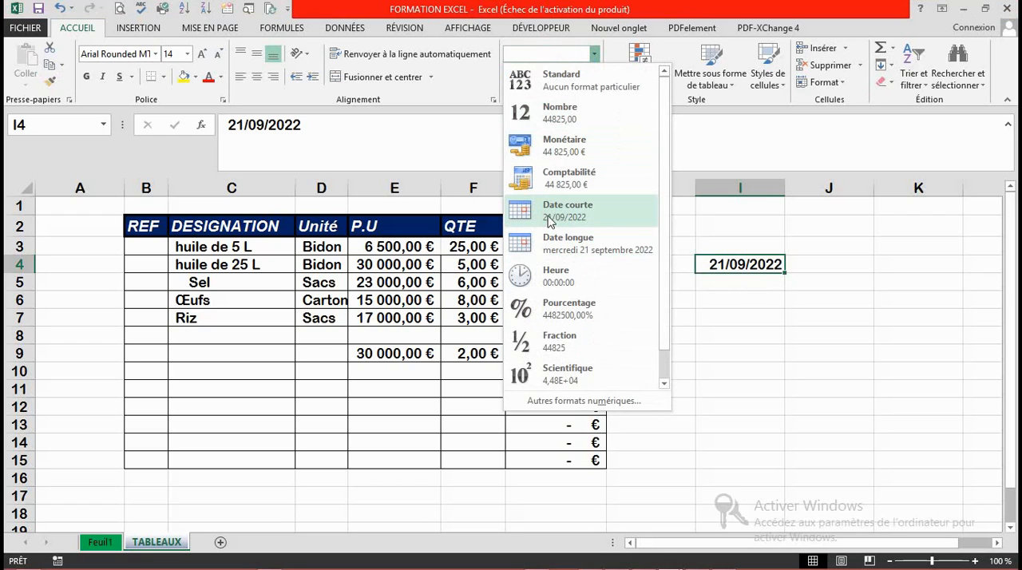
Step: Try the Date courte and Date longue formats alternately on the date in cell I4
click(551, 217)
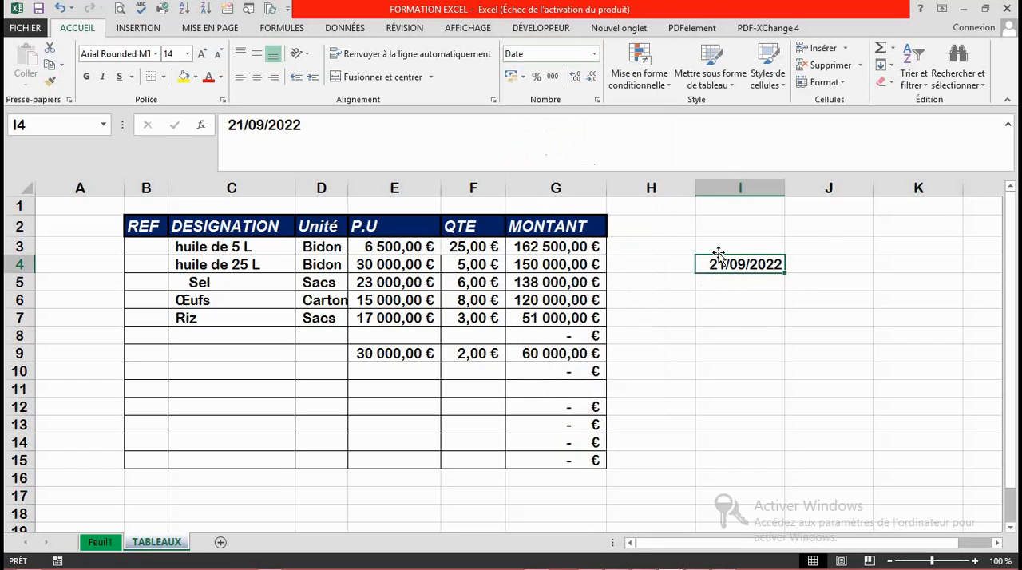
click(593, 53)
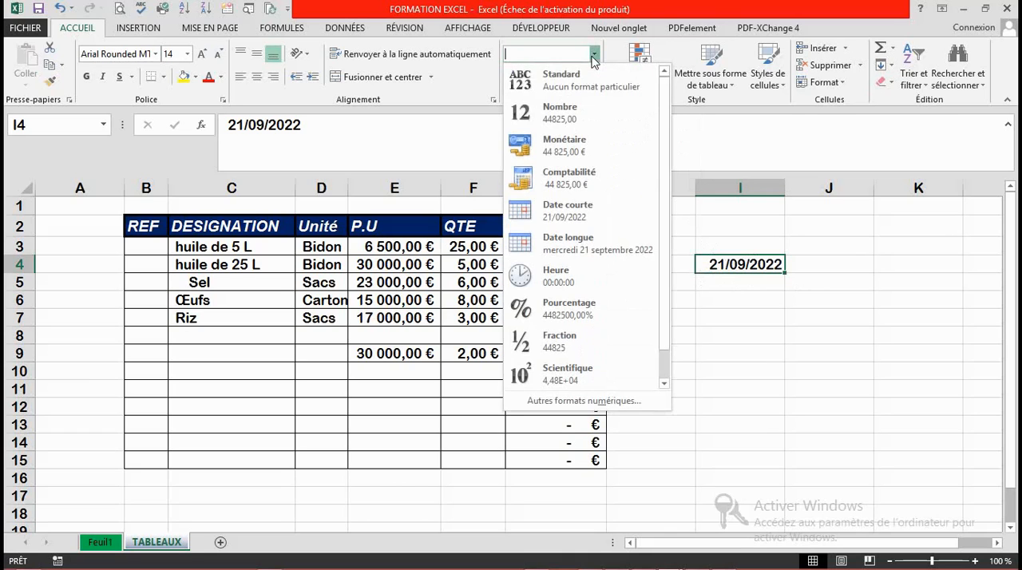
click(579, 249)
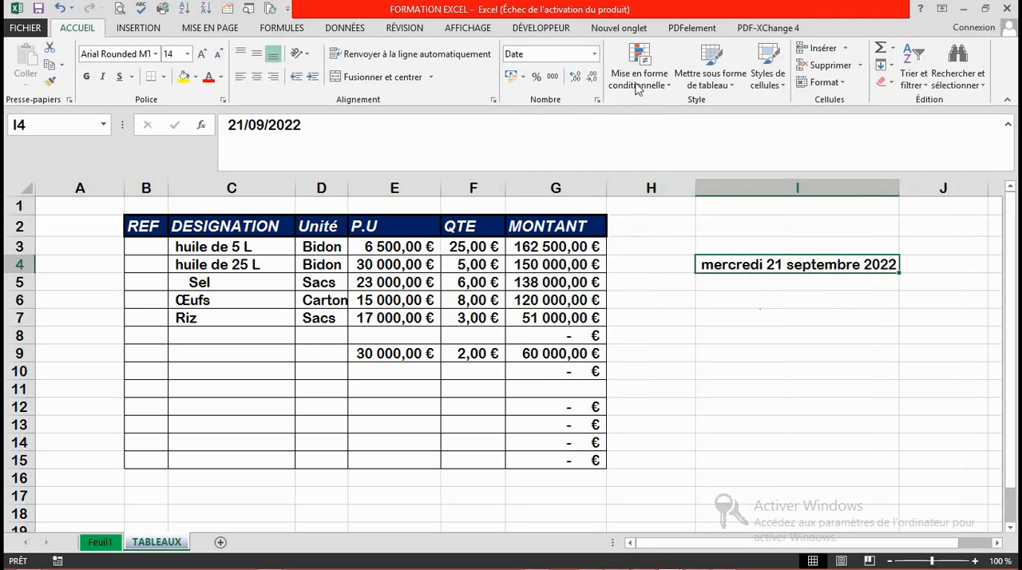
click(595, 54)
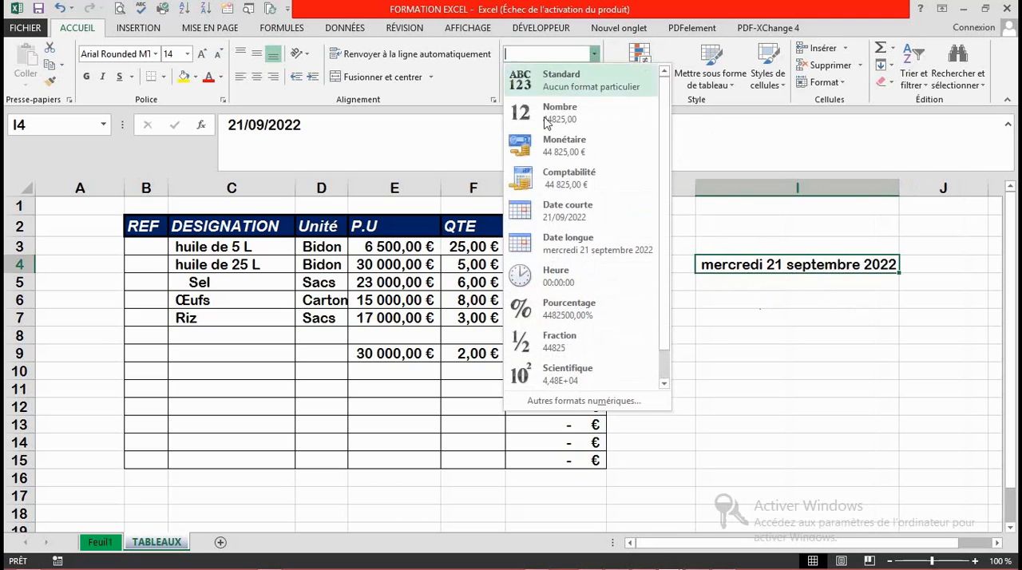
click(563, 220)
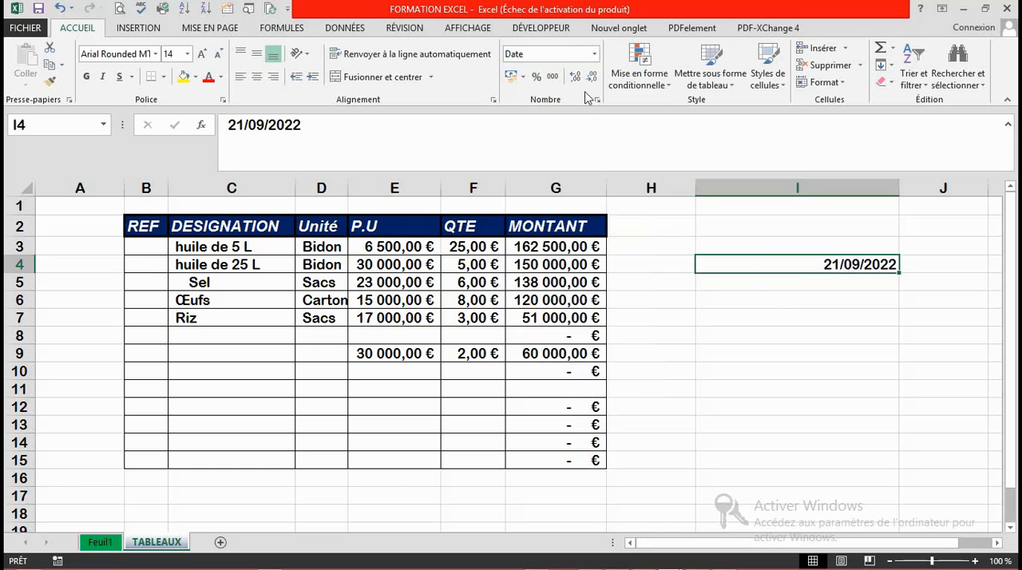
click(595, 53)
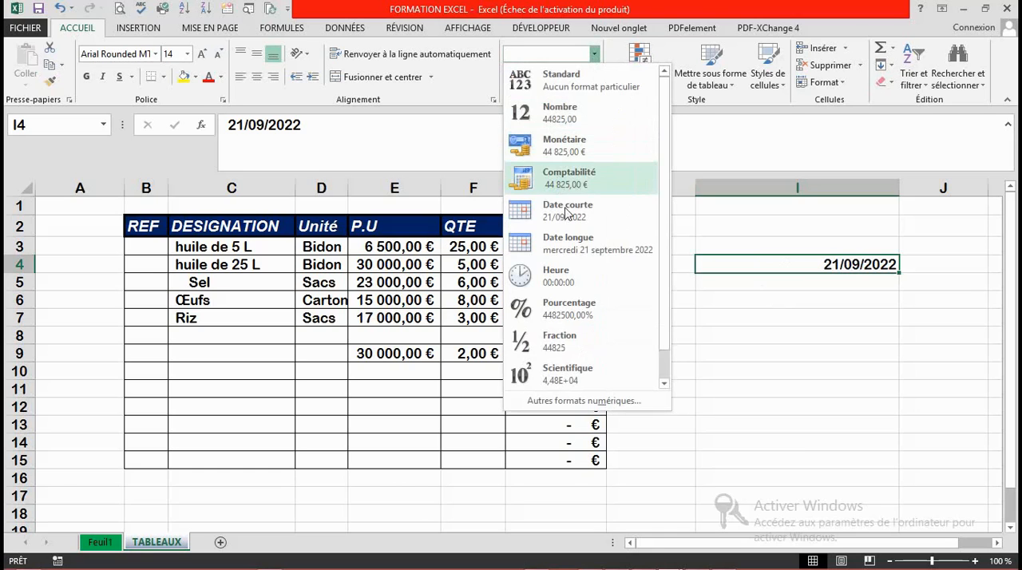
click(557, 243)
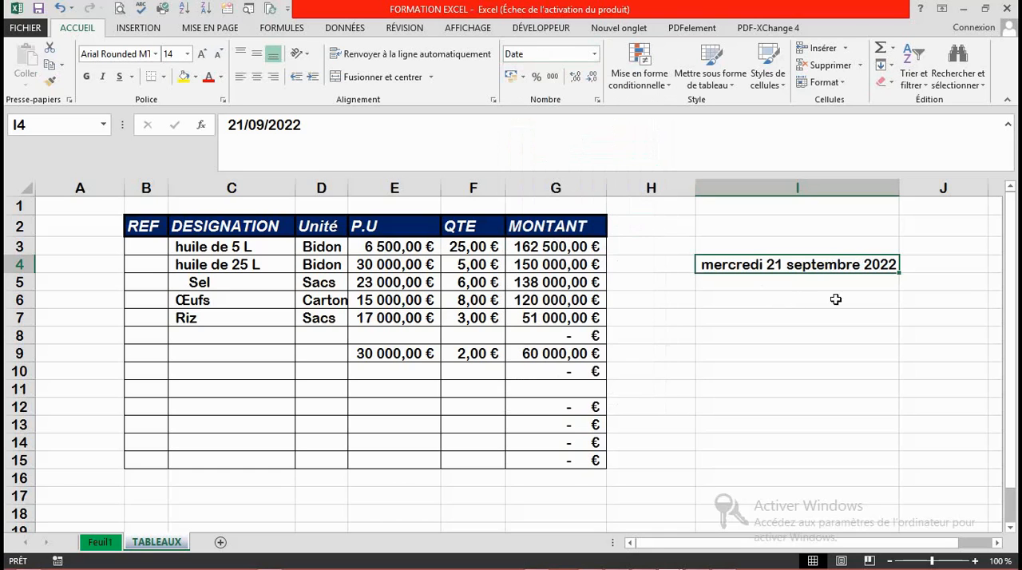
Step: Apply the Heure number format to cell I4
click(595, 55)
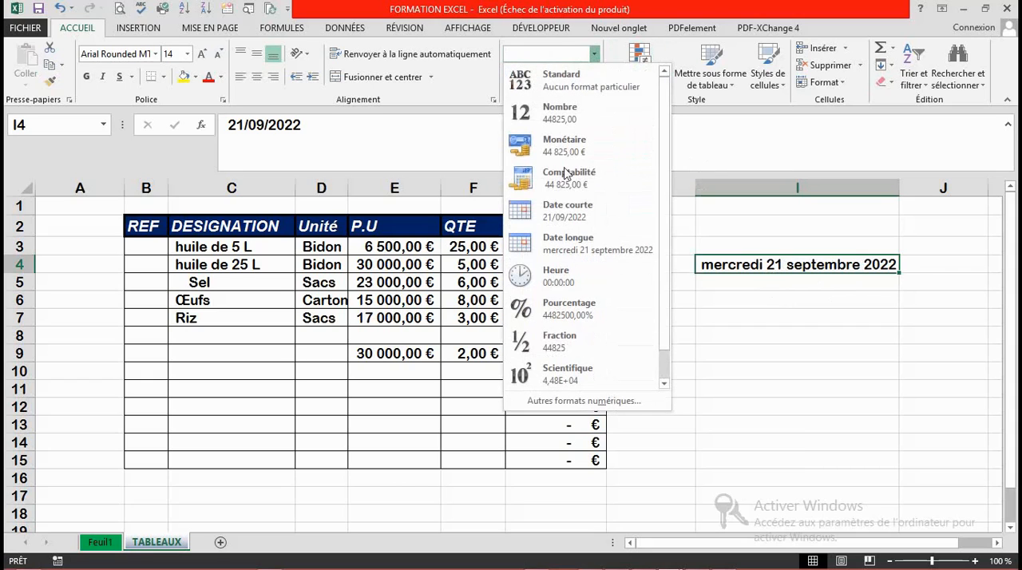
click(550, 285)
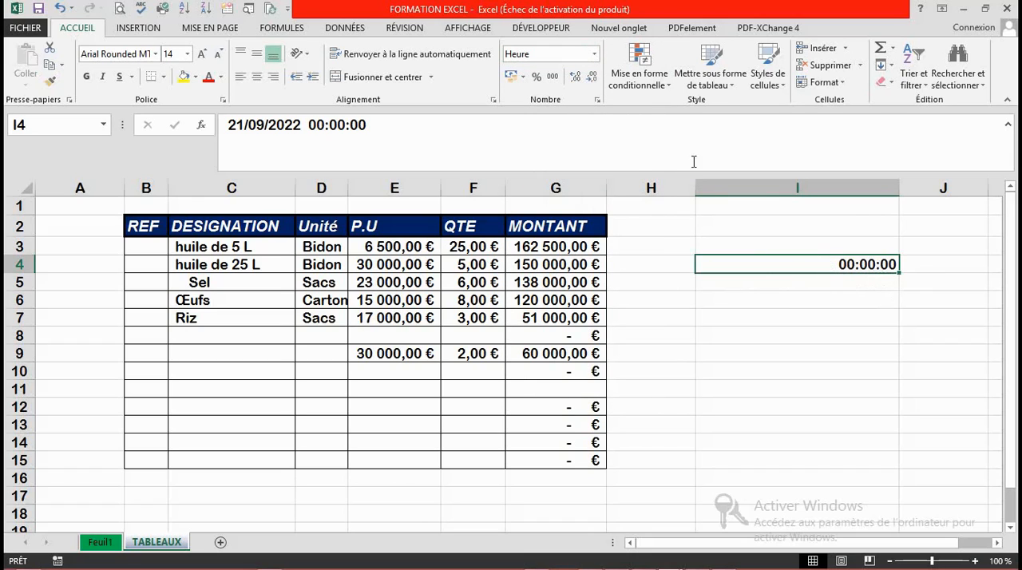
click(596, 60)
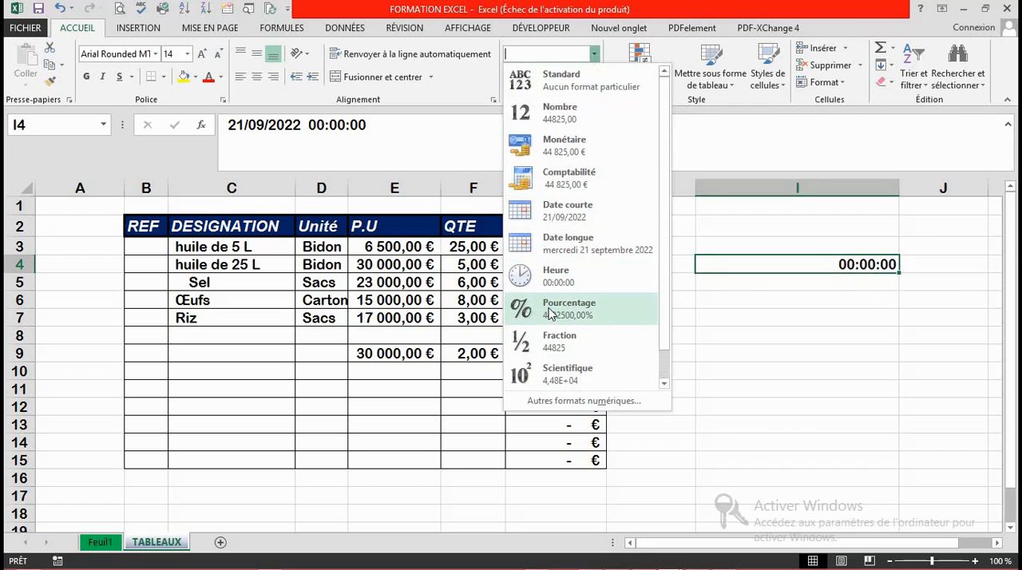
click(730, 327)
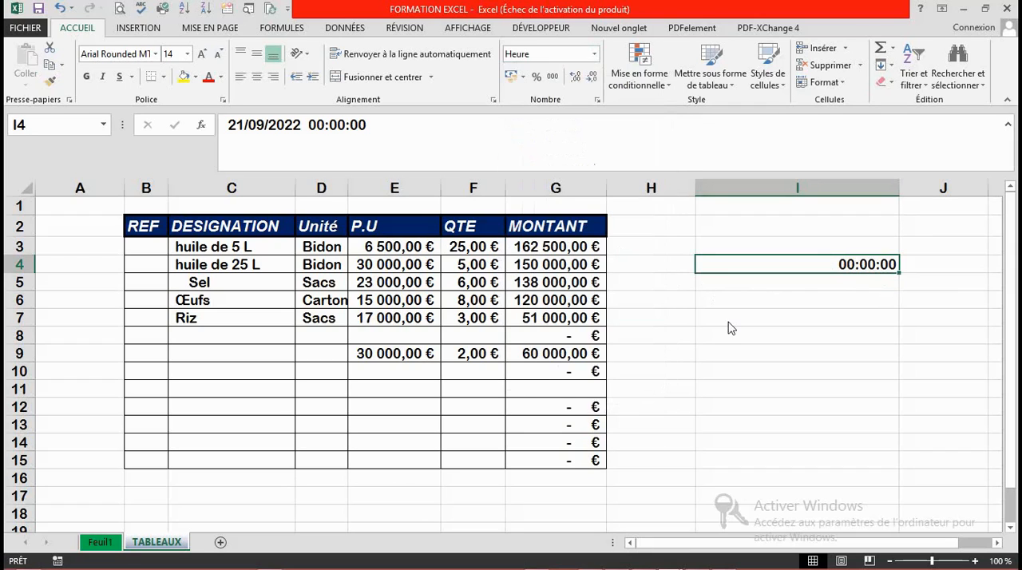
Step: Enter 8 in cell I5 and apply the Pourcentage number format to it
click(798, 287)
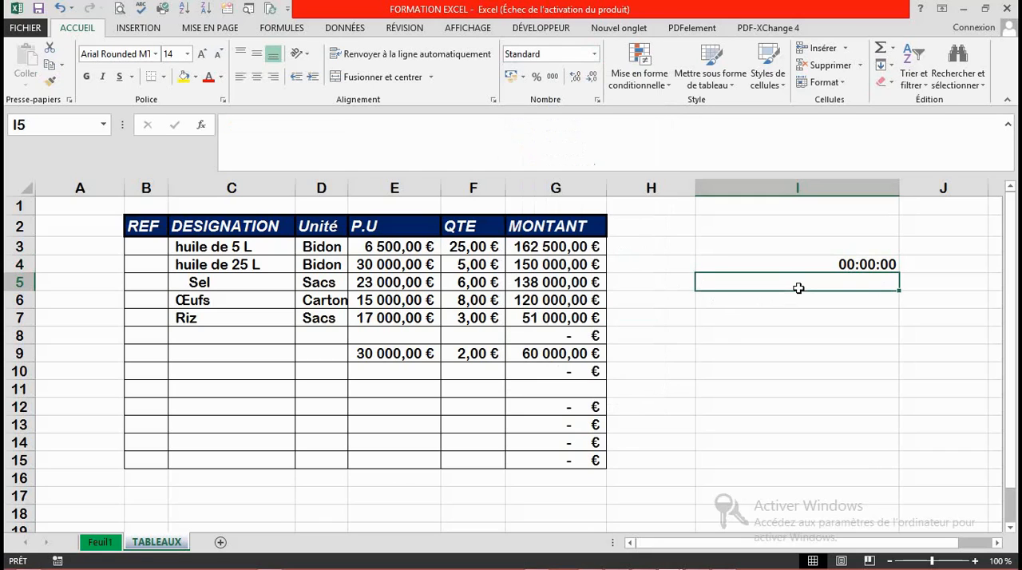
text(8)
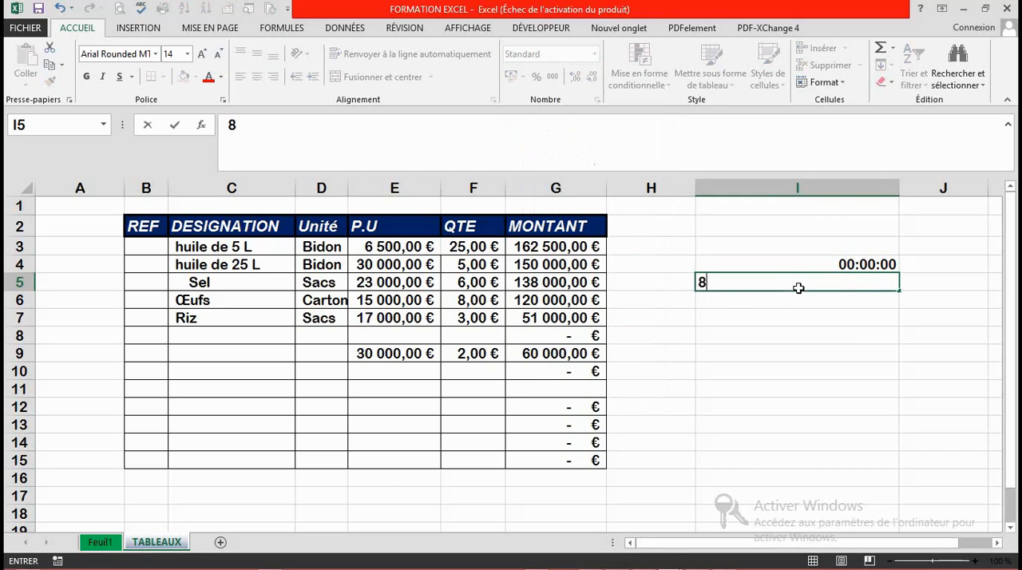
key(Return)
click(799, 287)
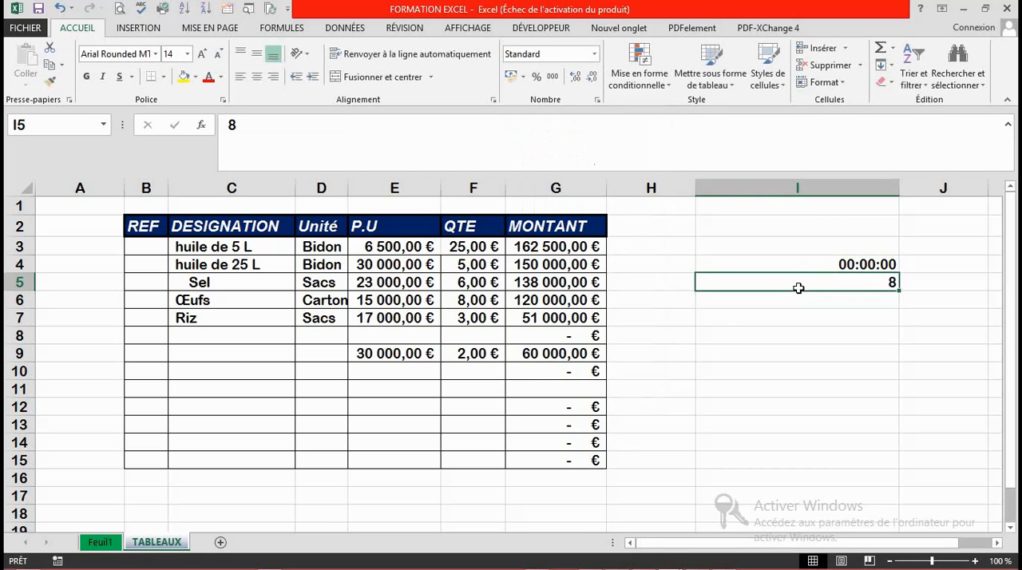
click(595, 53)
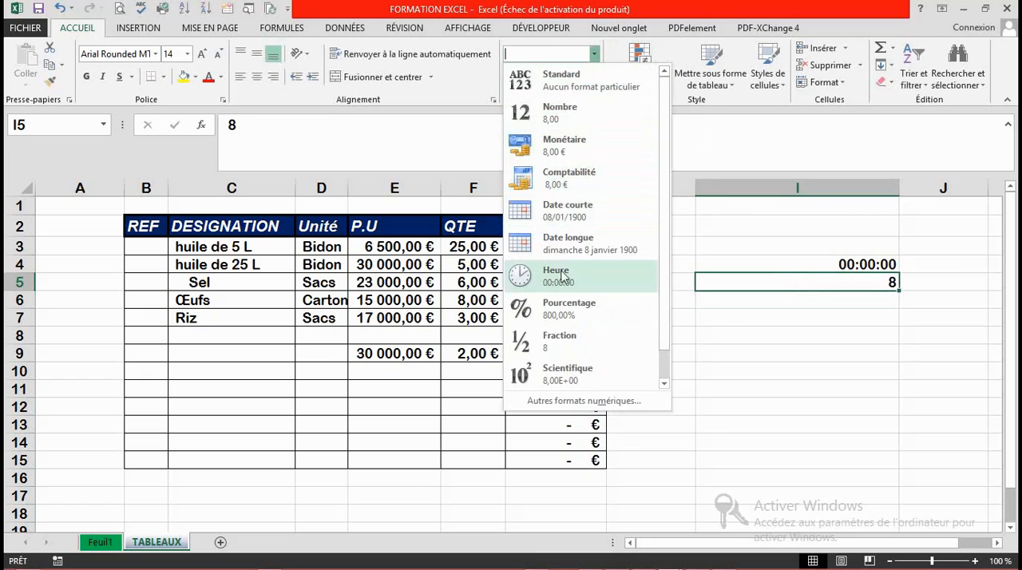
click(555, 310)
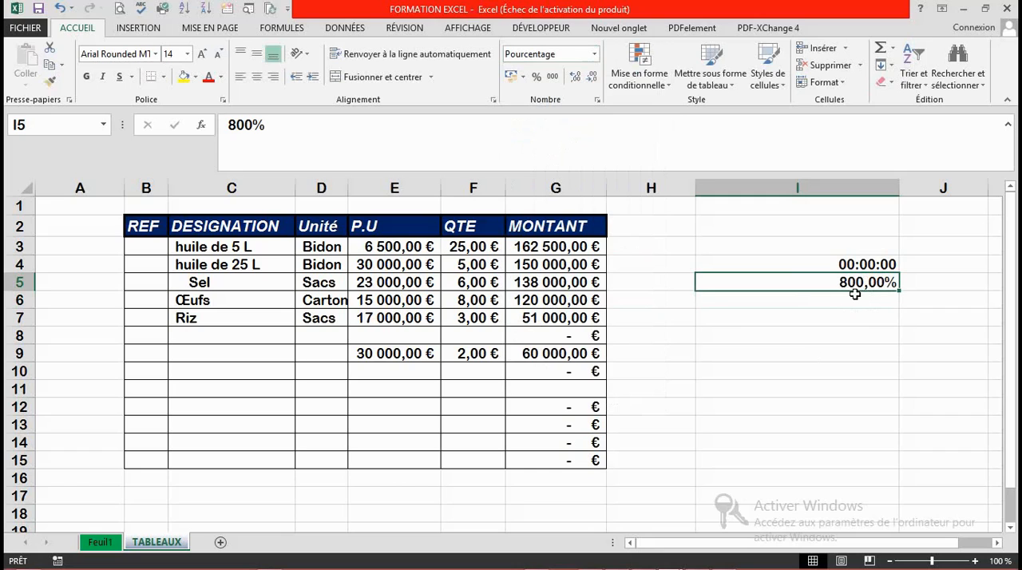
Step: Clear the percentage-formatted cell I5 and enter 8 in it again
key(BackSpace)
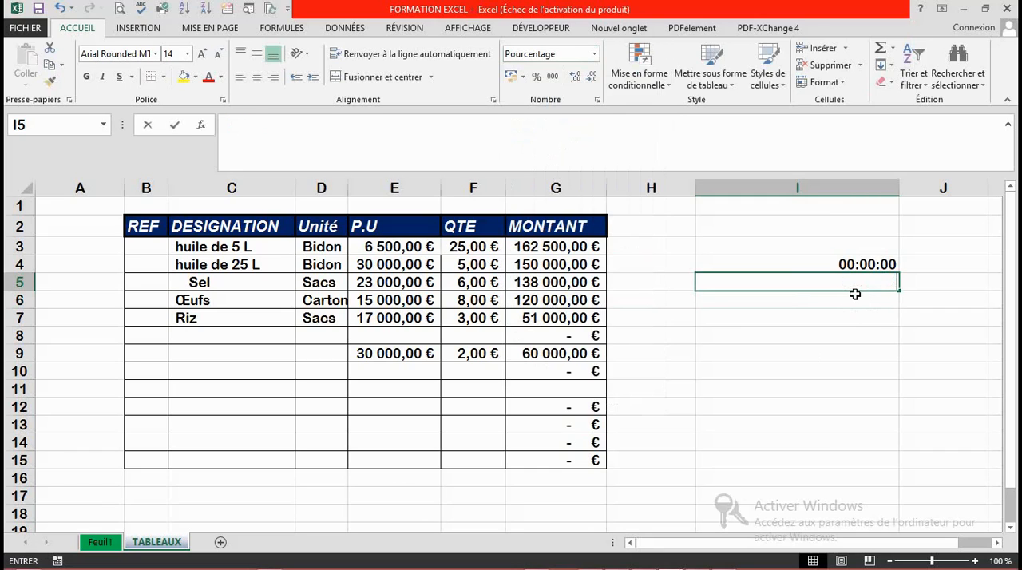
key(Return)
text(8)
key(Return)
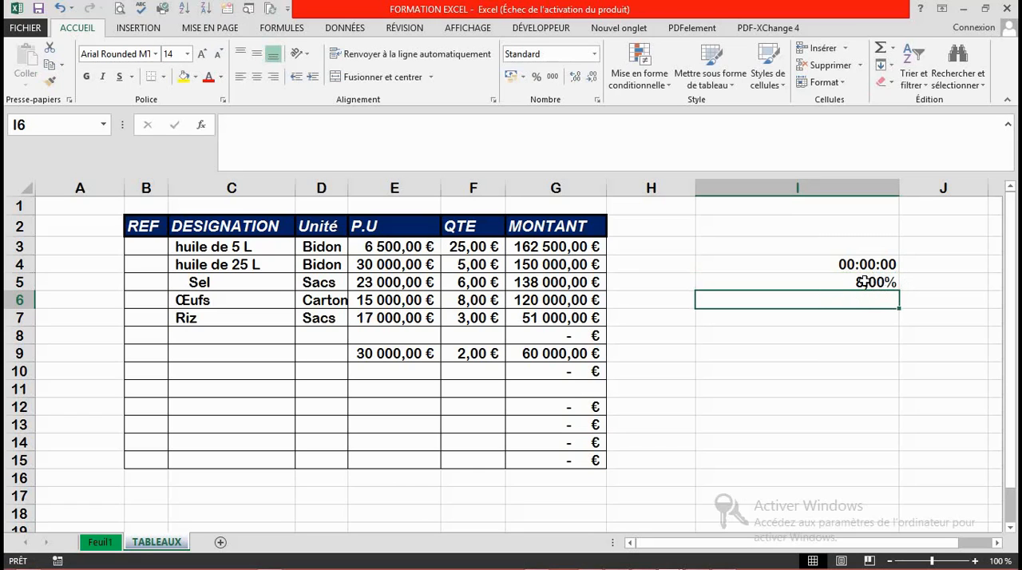
click(870, 281)
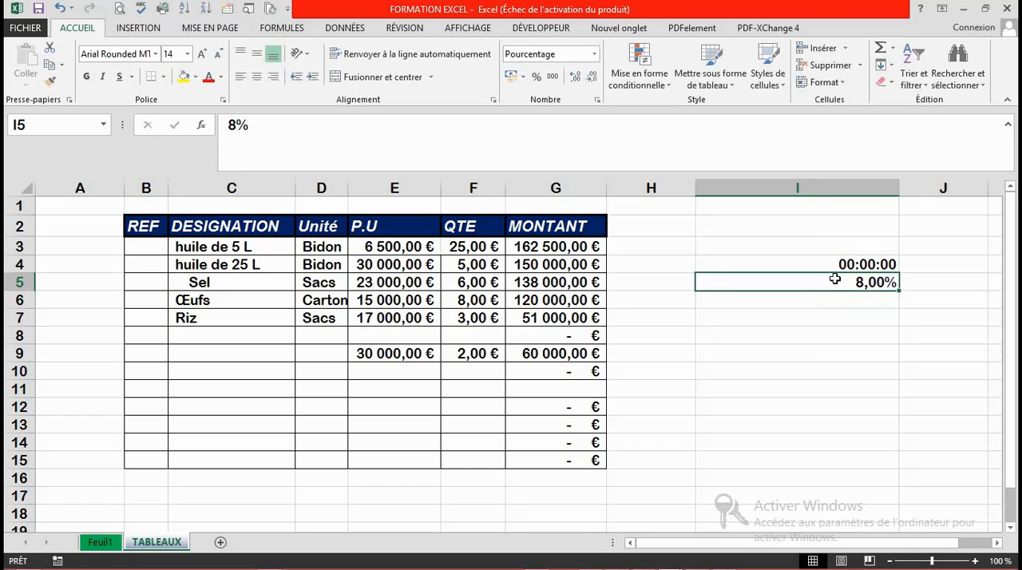
click(595, 56)
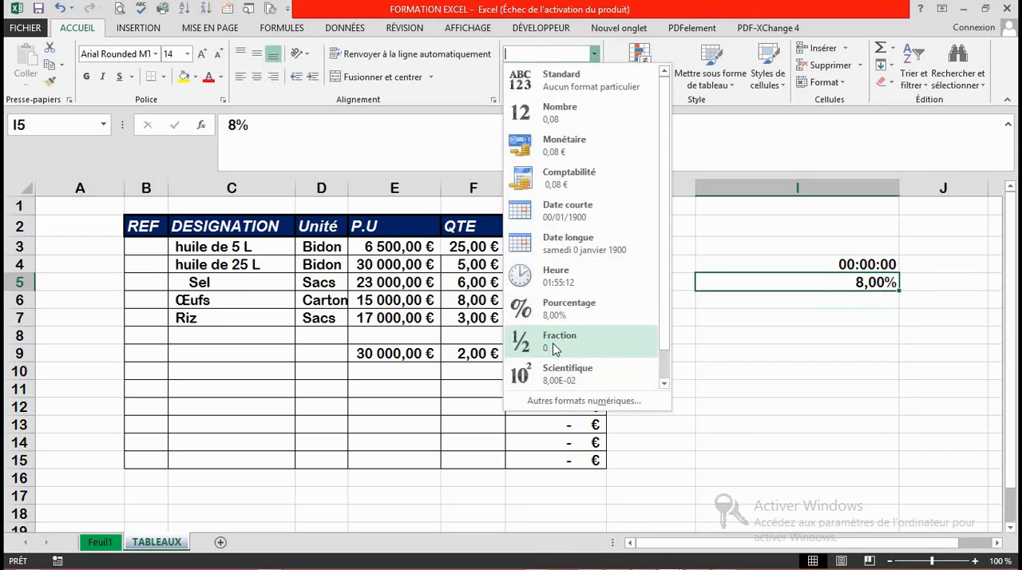
click(779, 309)
Step: Enter the formula =8/12 in cell I6
click(783, 301)
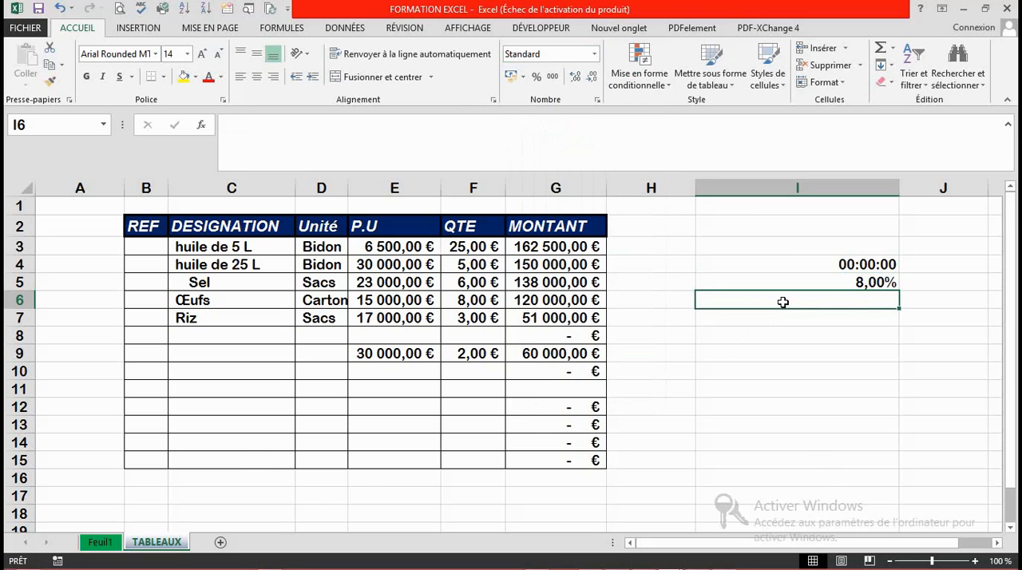
text(=)
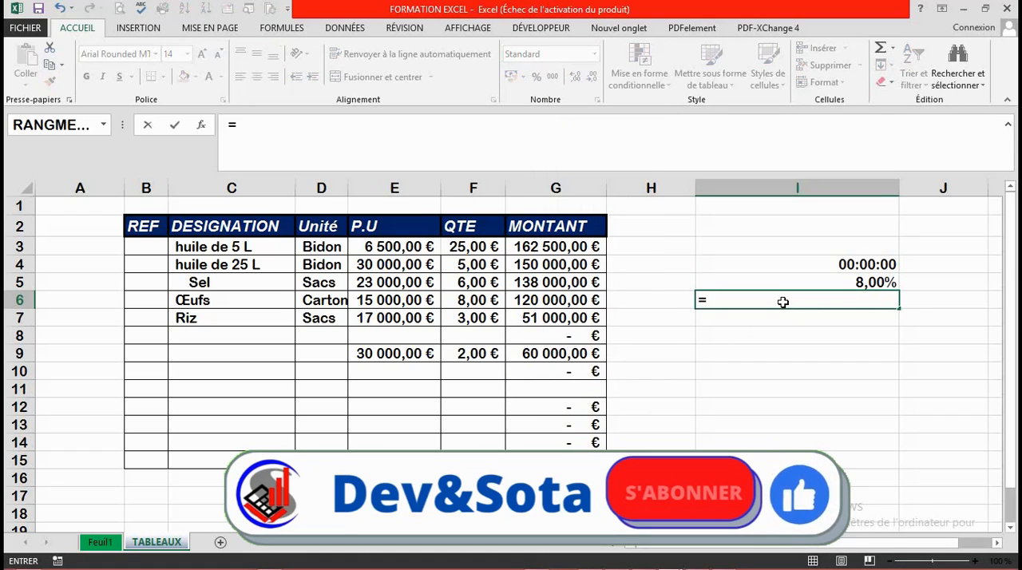
text(8)
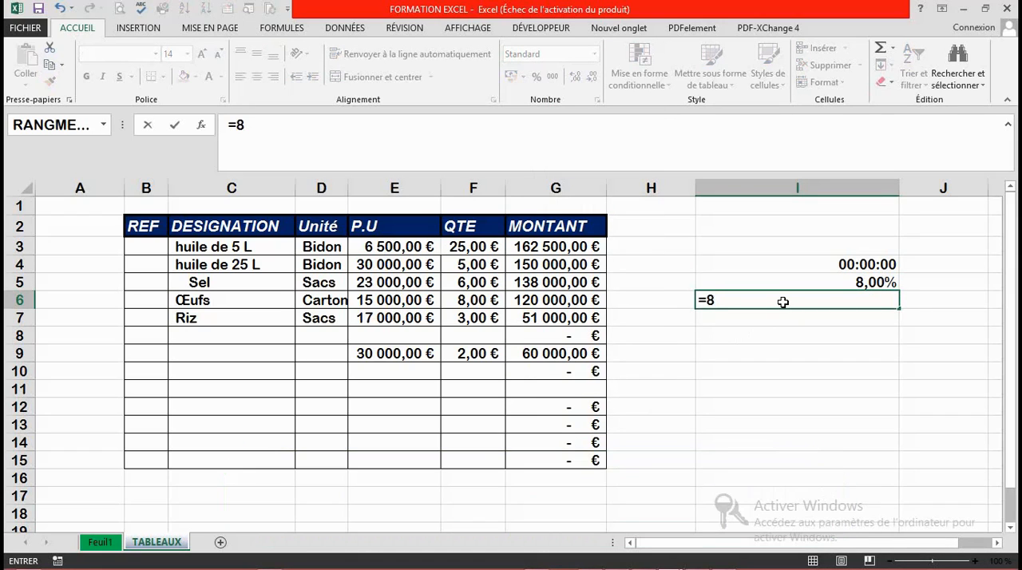
text(§)
key(BackSpace)
text(/12)
key(Return)
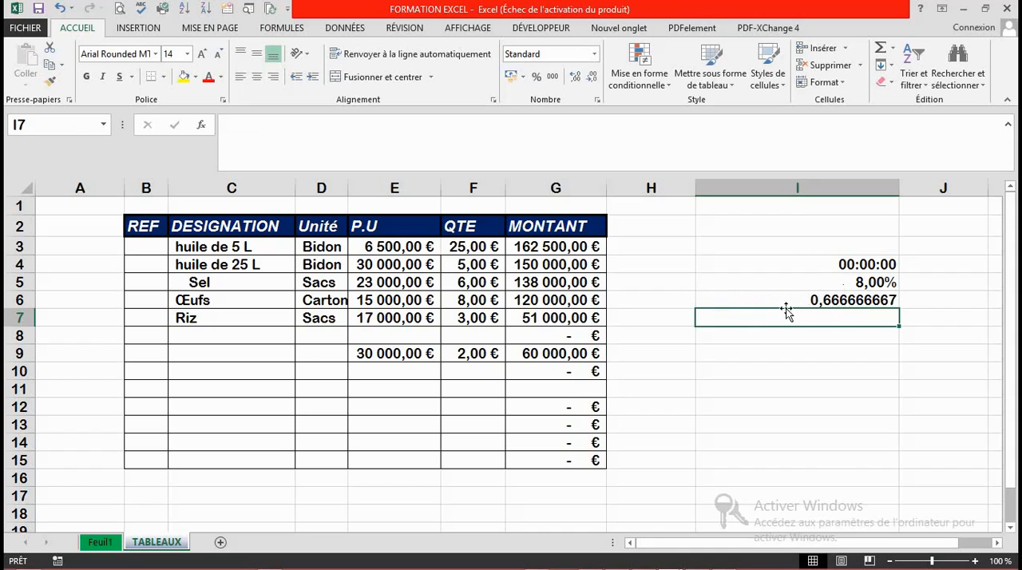
Step: Try the Fraction format on the division in I6, and switch the cell to the Scientifique format
click(839, 301)
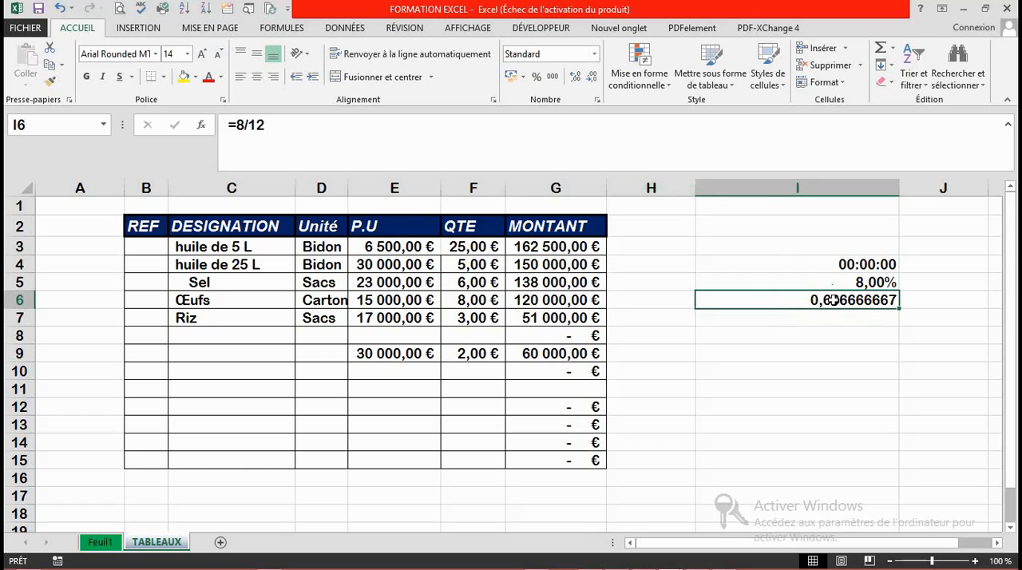
click(595, 54)
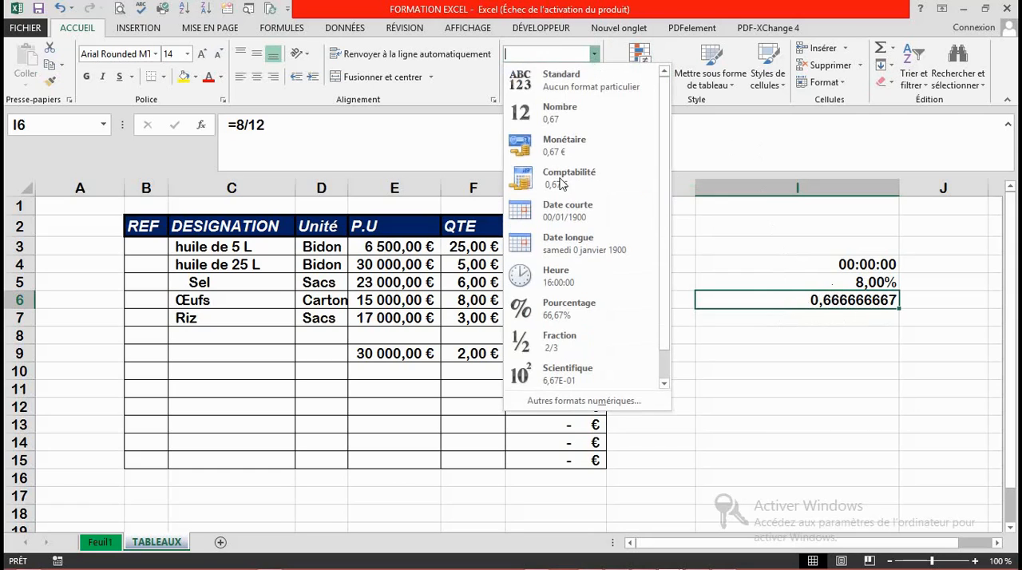
click(556, 342)
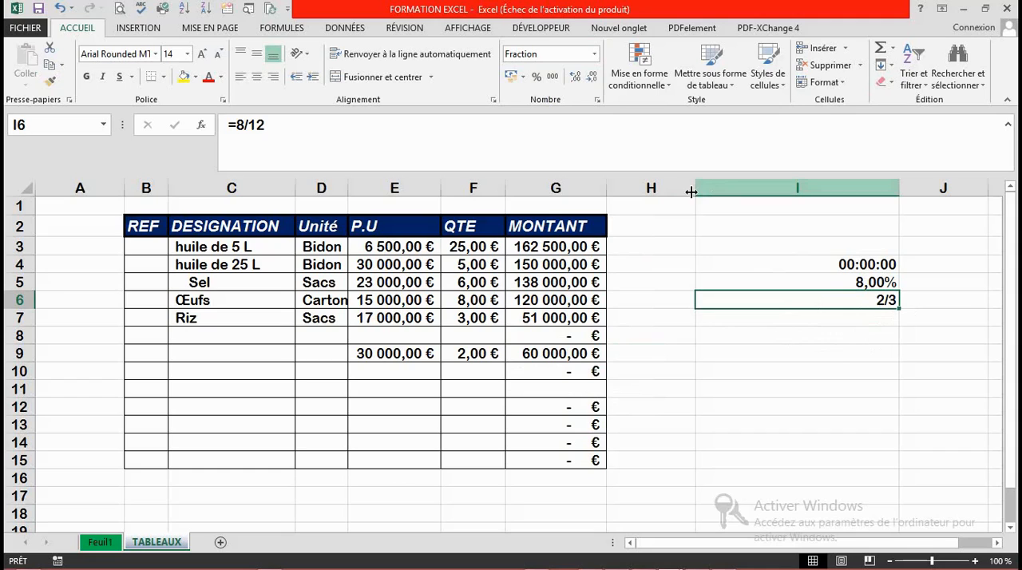
click(595, 56)
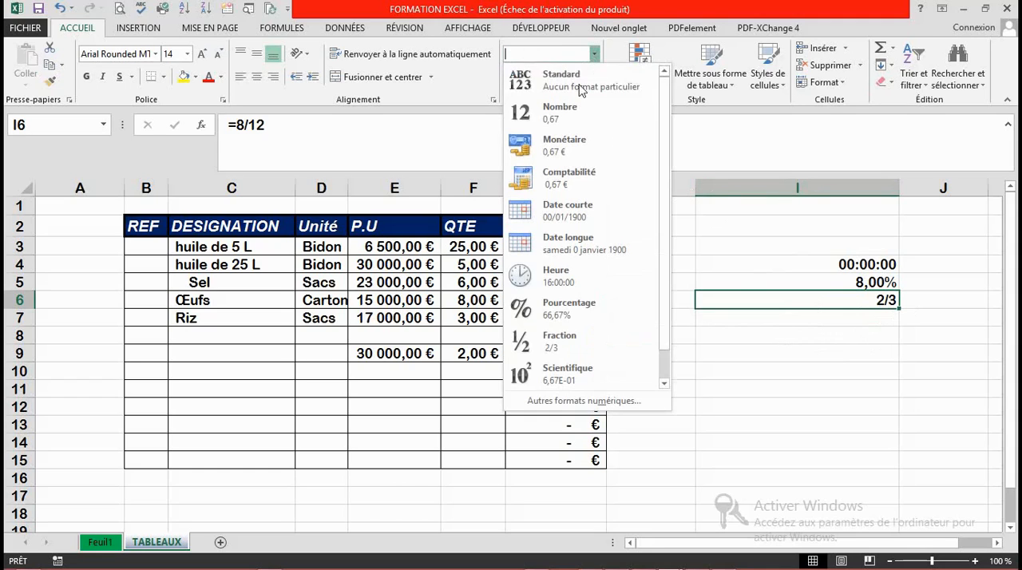
click(583, 384)
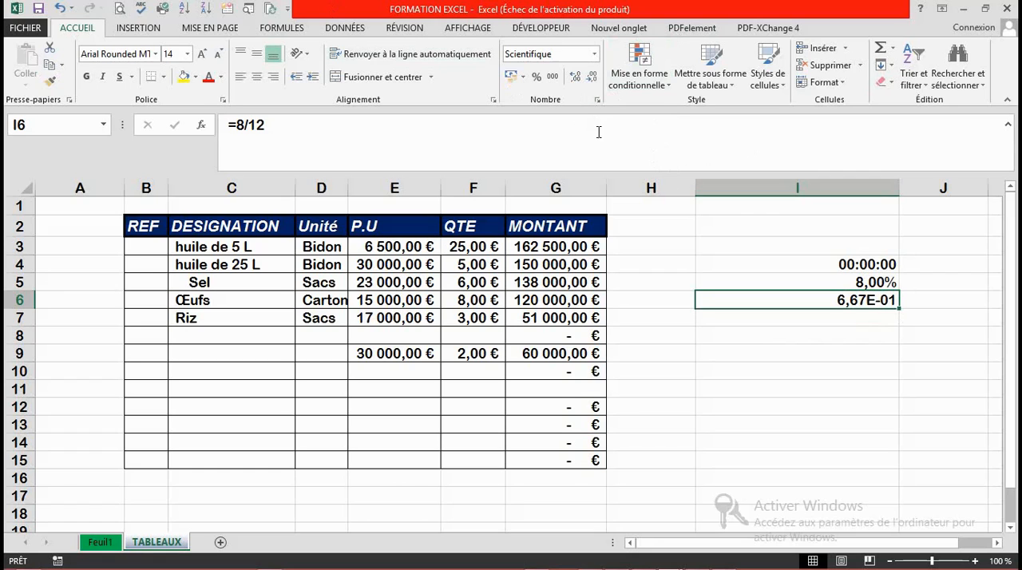
click(595, 55)
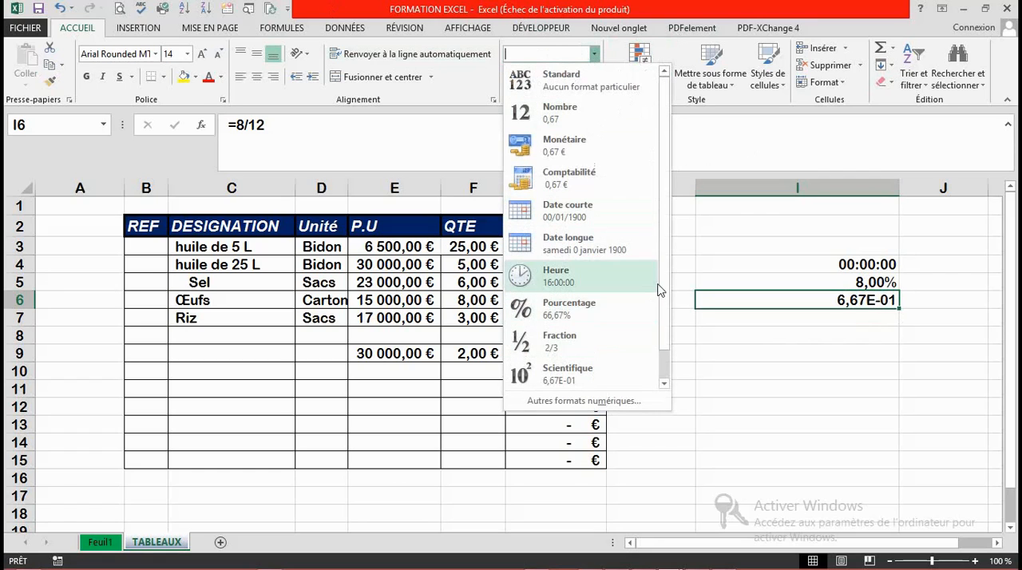
scroll(662, 339, down, 1)
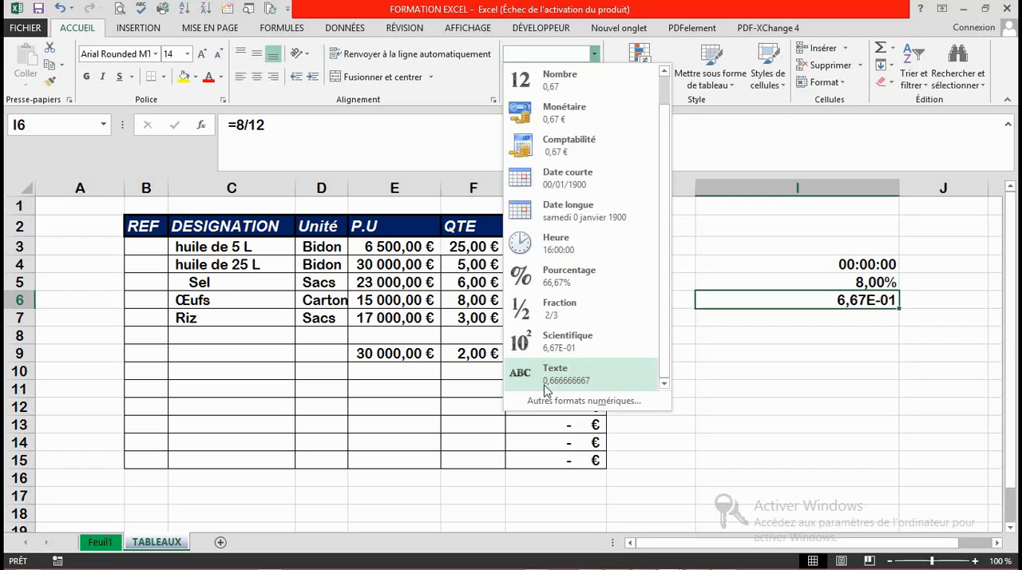
click(470, 388)
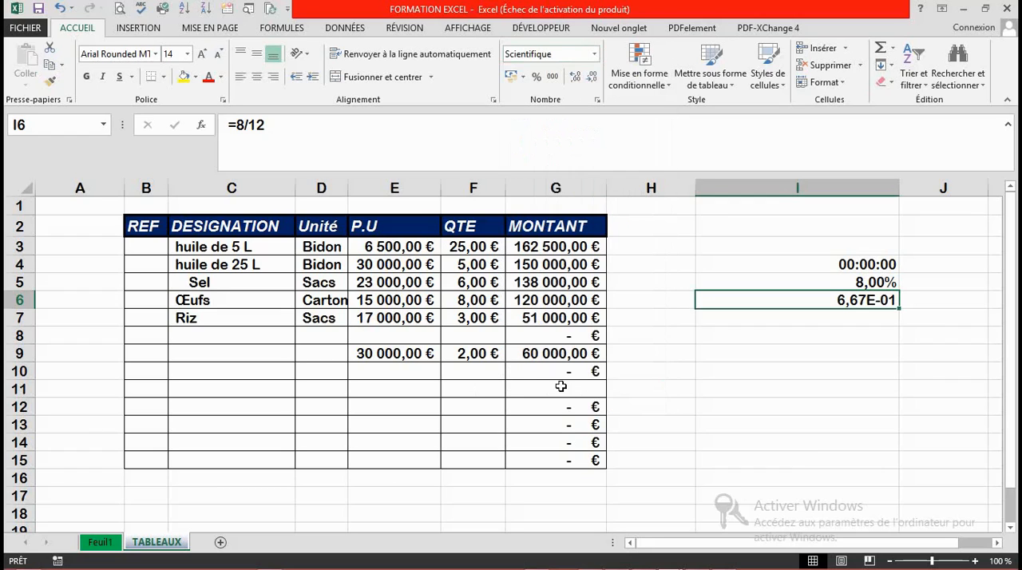
Step: Apply the Texte format to the Riz unit price in E7 and save the workbook
click(405, 319)
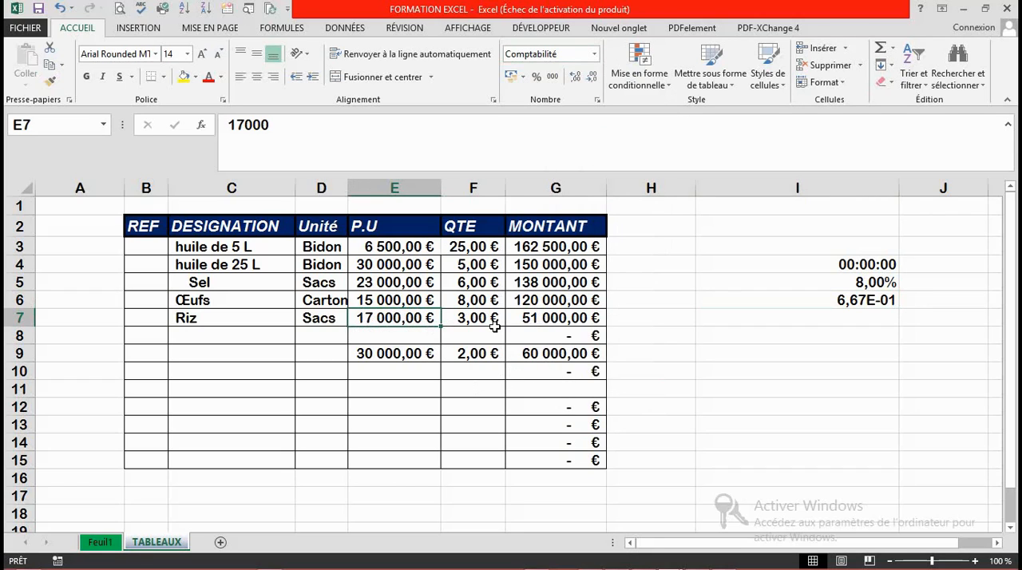
click(595, 56)
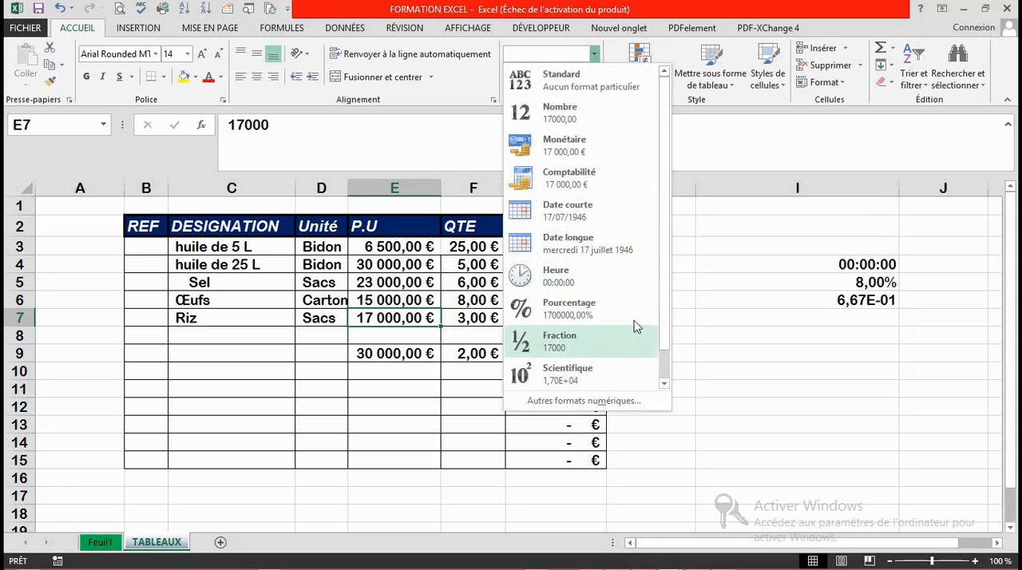
scroll(669, 364, down, 1)
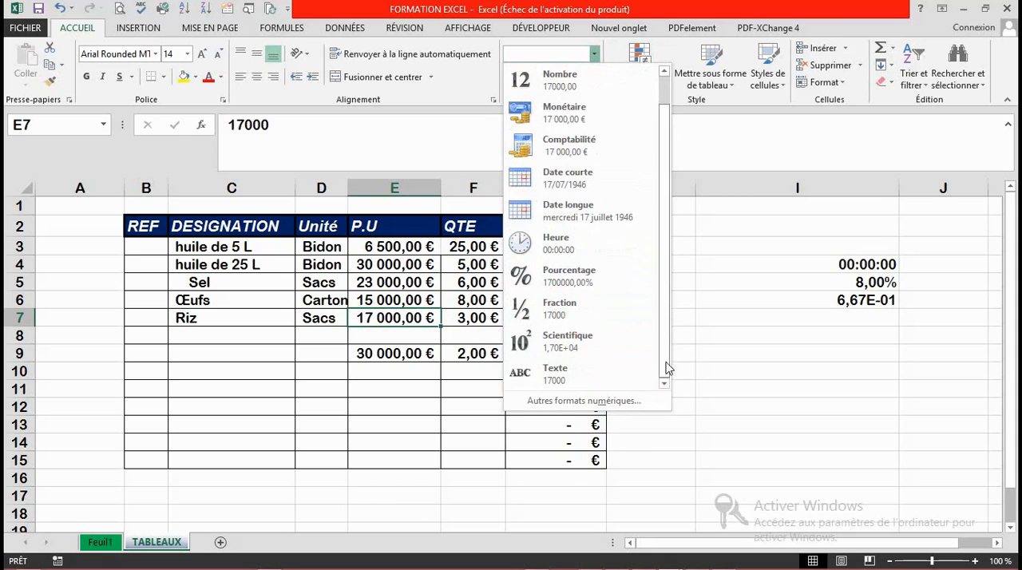
click(586, 373)
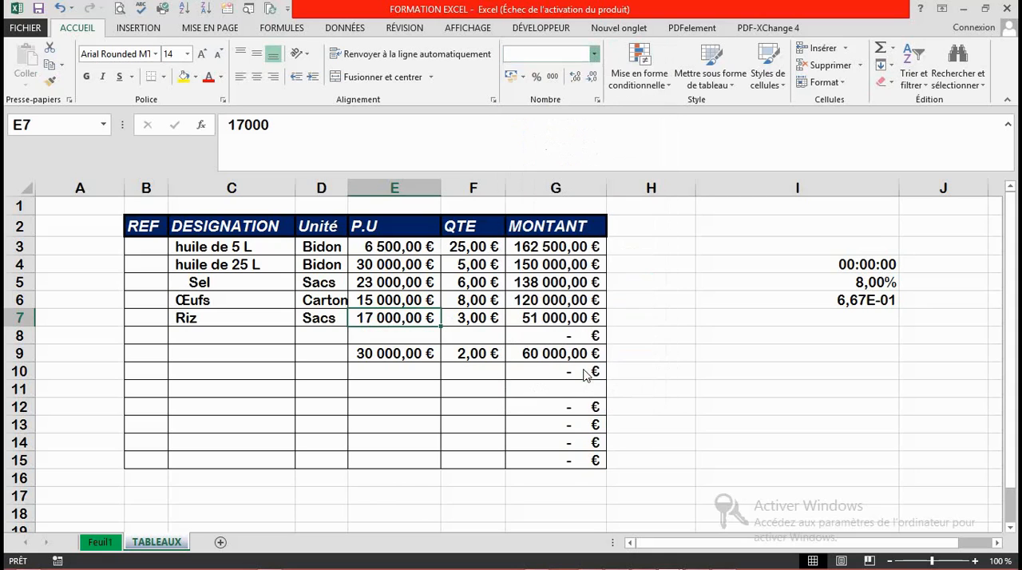
click(395, 341)
key(Down)
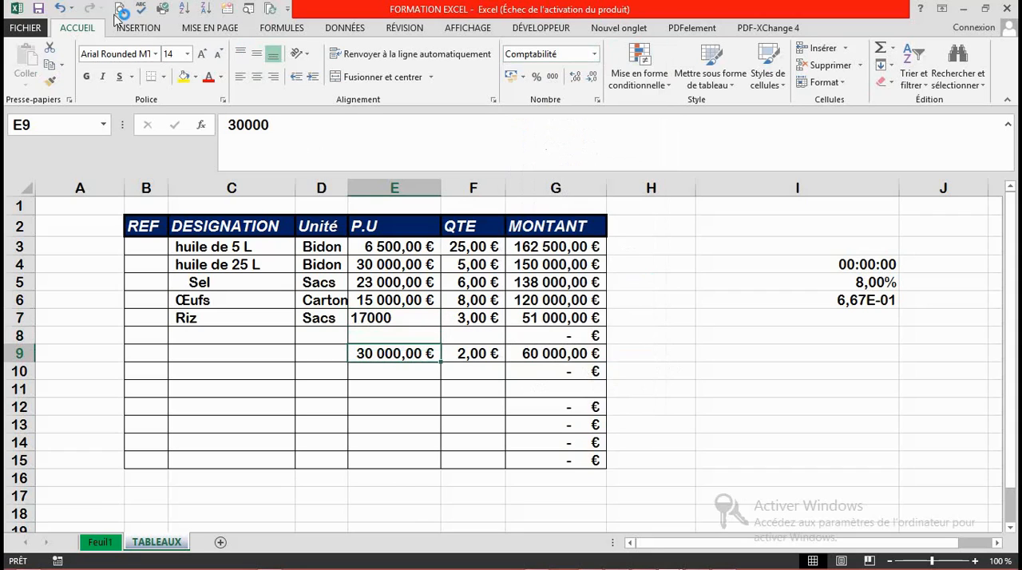
click(38, 8)
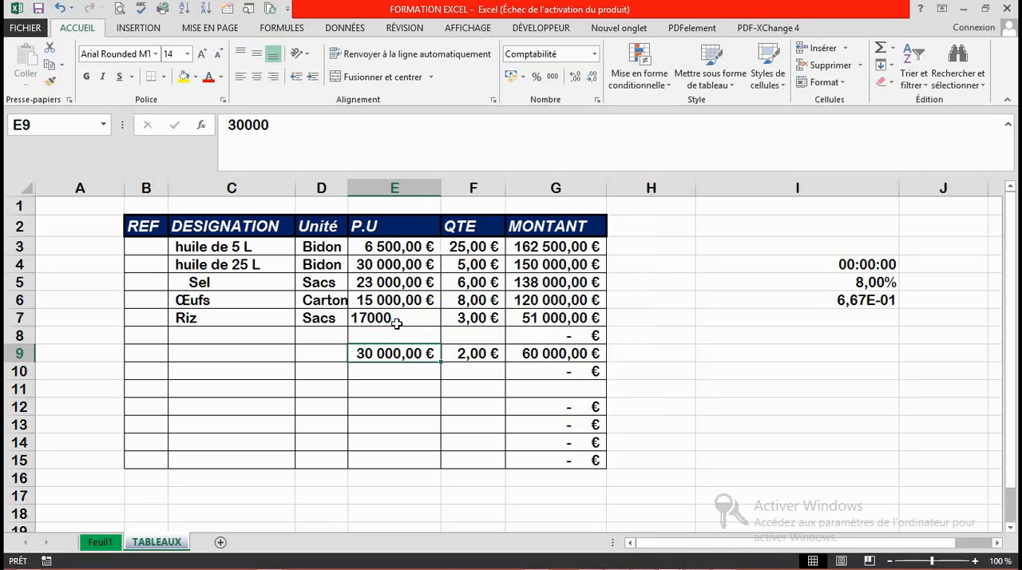
Step: Inspect the MONTANT formula for Riz in cell G7
click(549, 316)
double_click(548, 317)
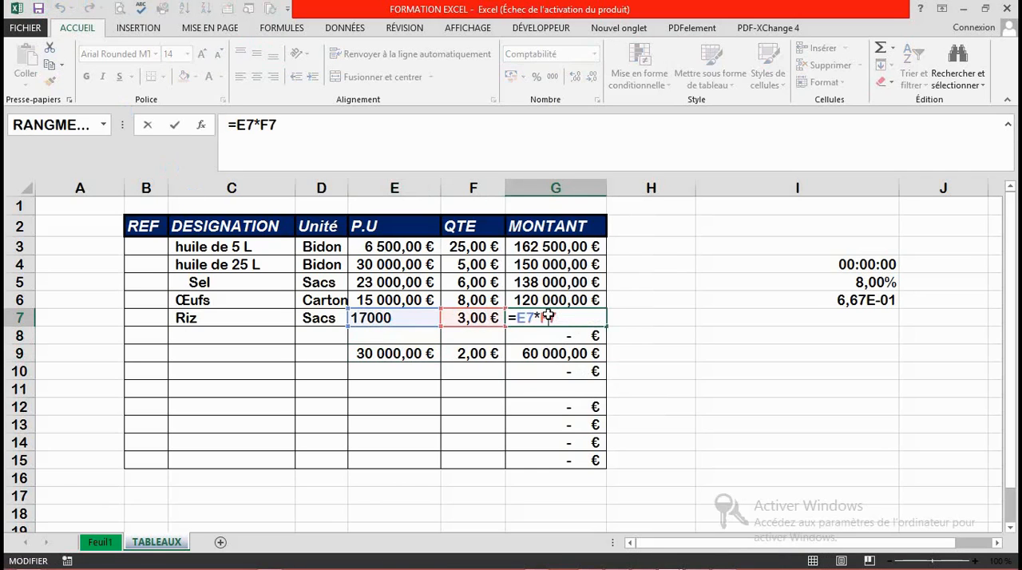
key(Return)
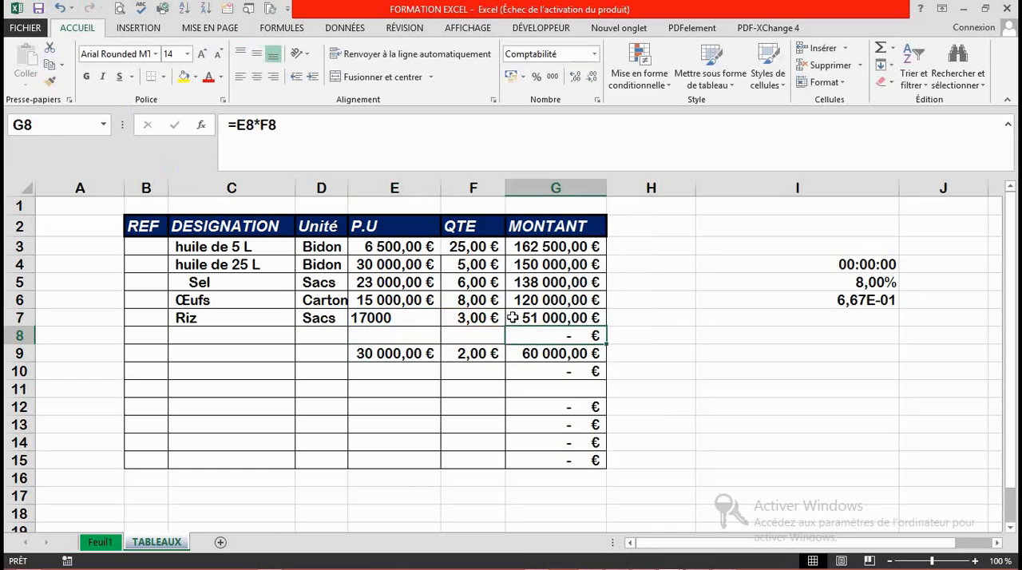
Step: Set the text-formatted Riz unit price in E7 to 9
click(379, 315)
text(9)
key(Return)
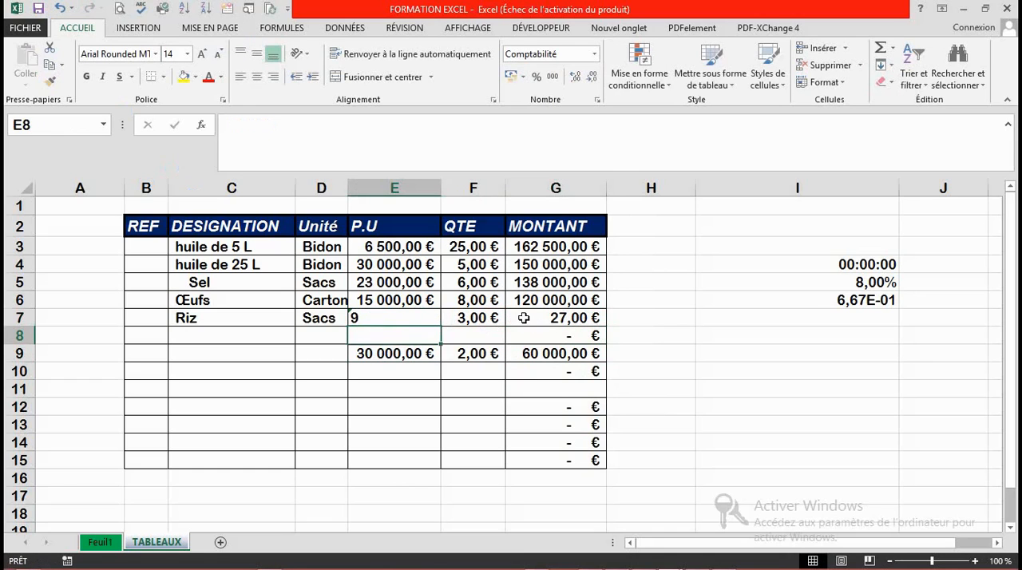
Step: Examine the Riz row's unit price, quantity and amount formula in E7, F7 and G7 to check how the text value is calculated
click(524, 318)
click(399, 317)
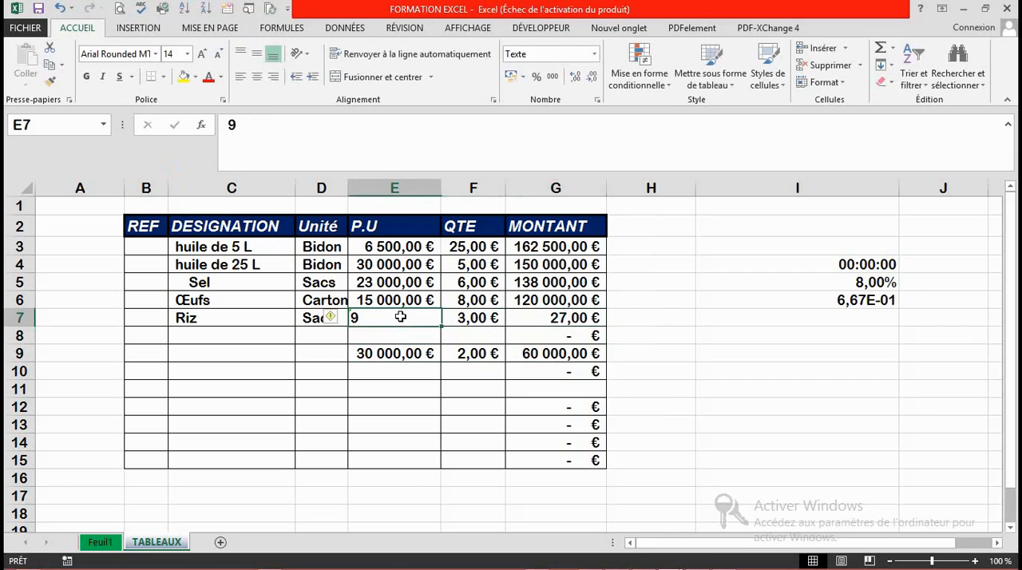
click(516, 318)
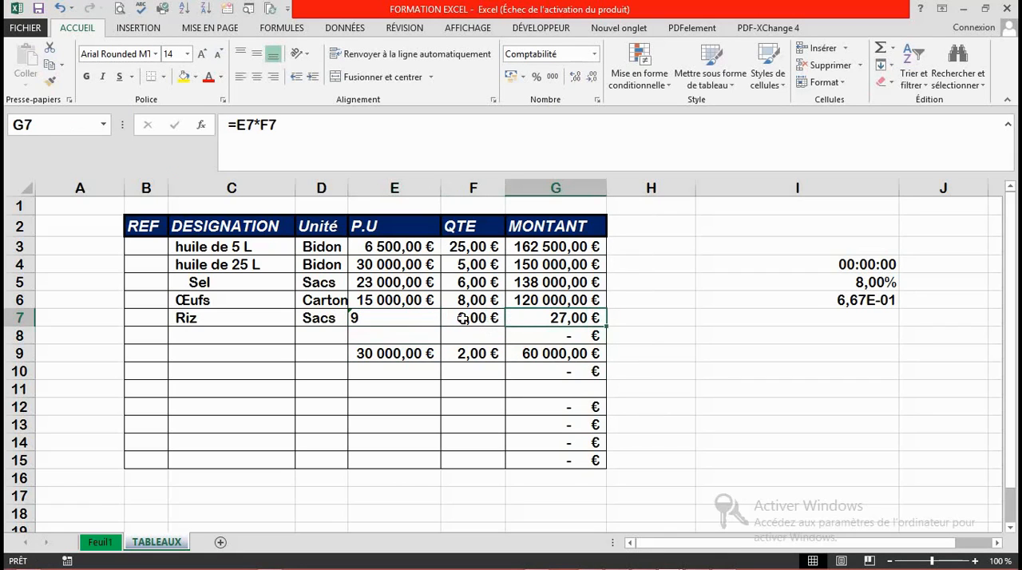
click(463, 319)
double_click(463, 318)
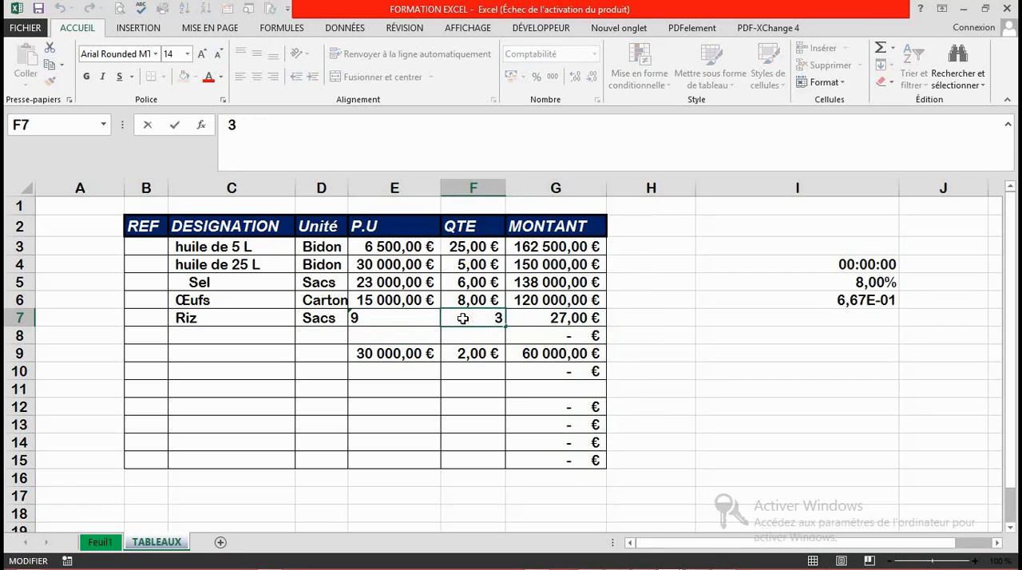
key(Return)
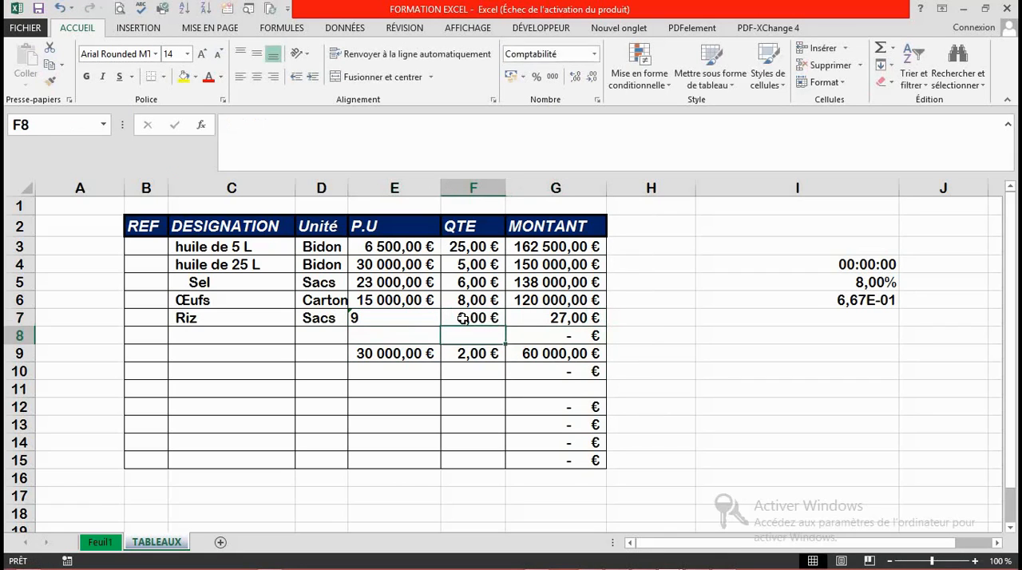
double_click(570, 317)
key(Return)
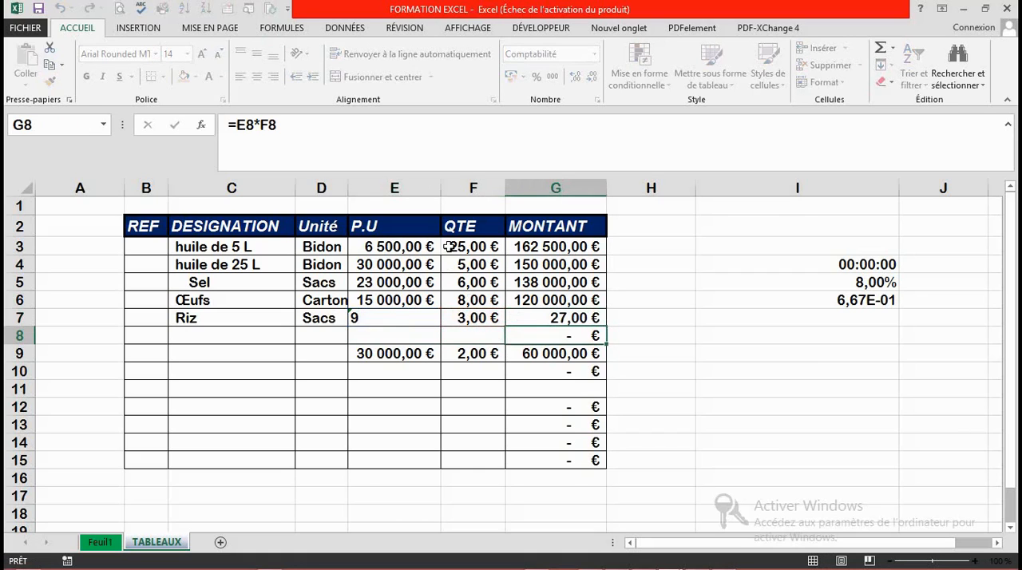
Step: Undo the latest entries in the Riz row to restore its unit price in E7 to 17000
click(384, 318)
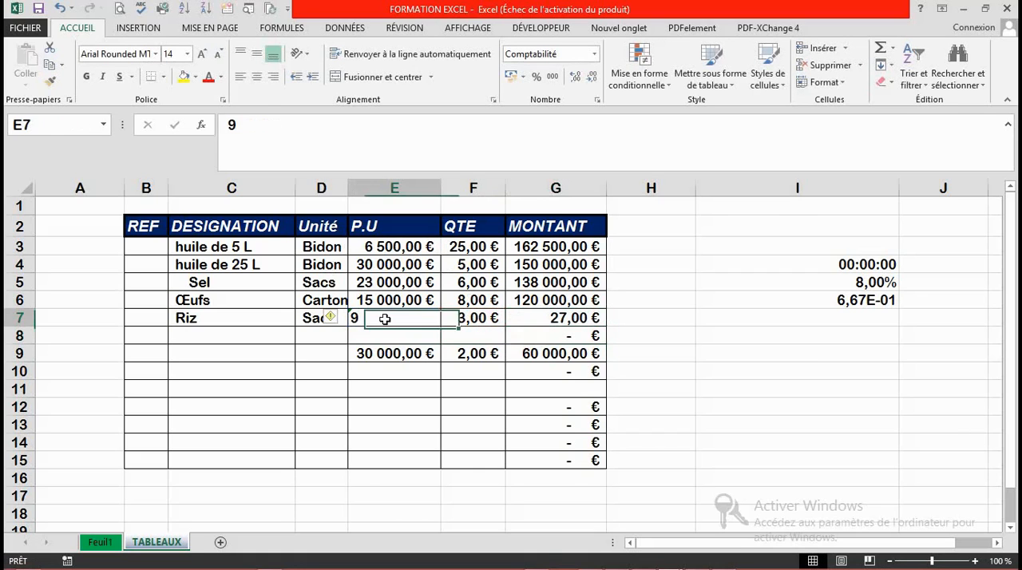
click(59, 9)
click(63, 12)
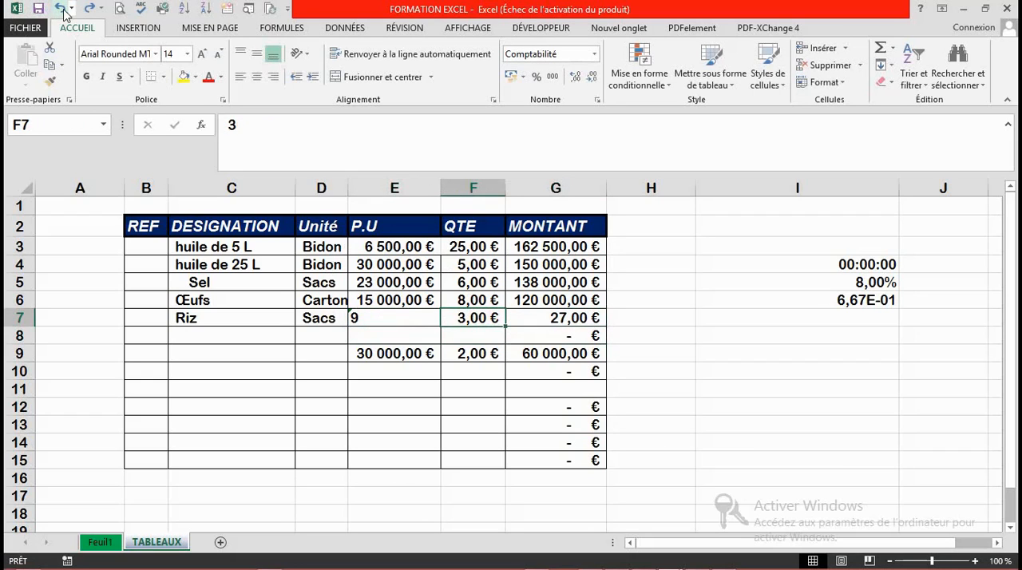
click(64, 13)
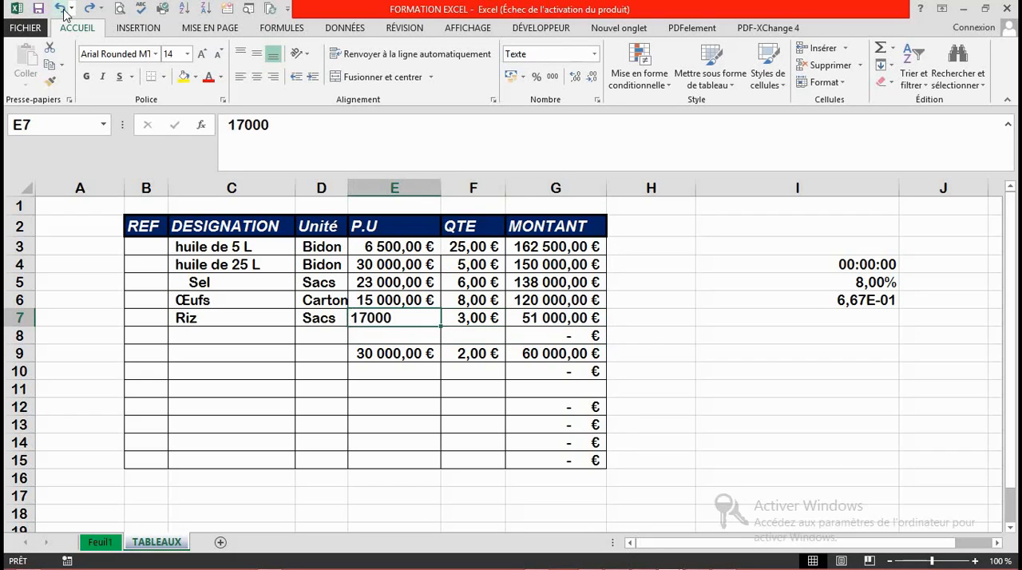
Step: Examine the number formats available for the amount in G9, including the additional categories in the cell format settings
click(583, 354)
click(594, 55)
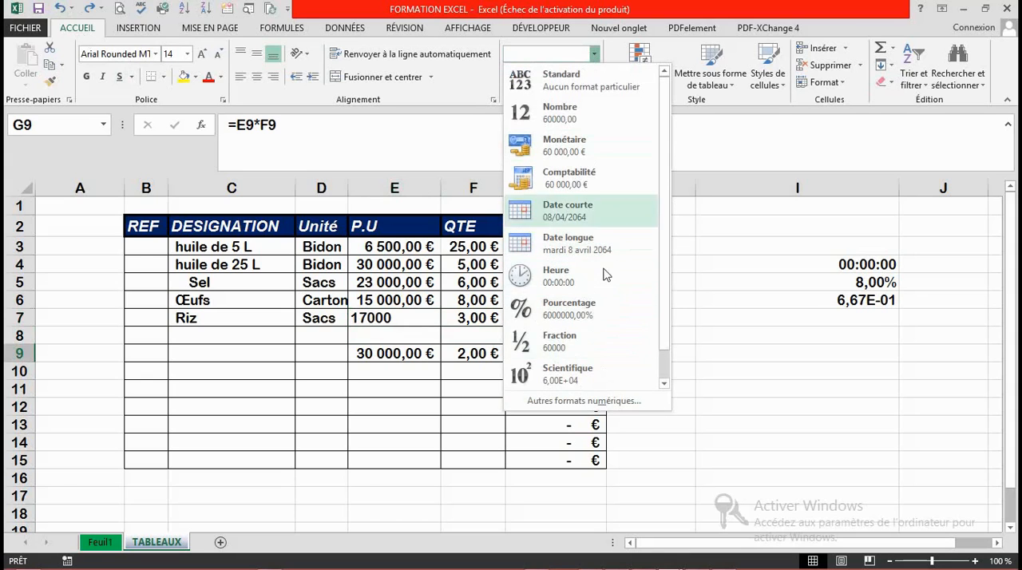
click(702, 347)
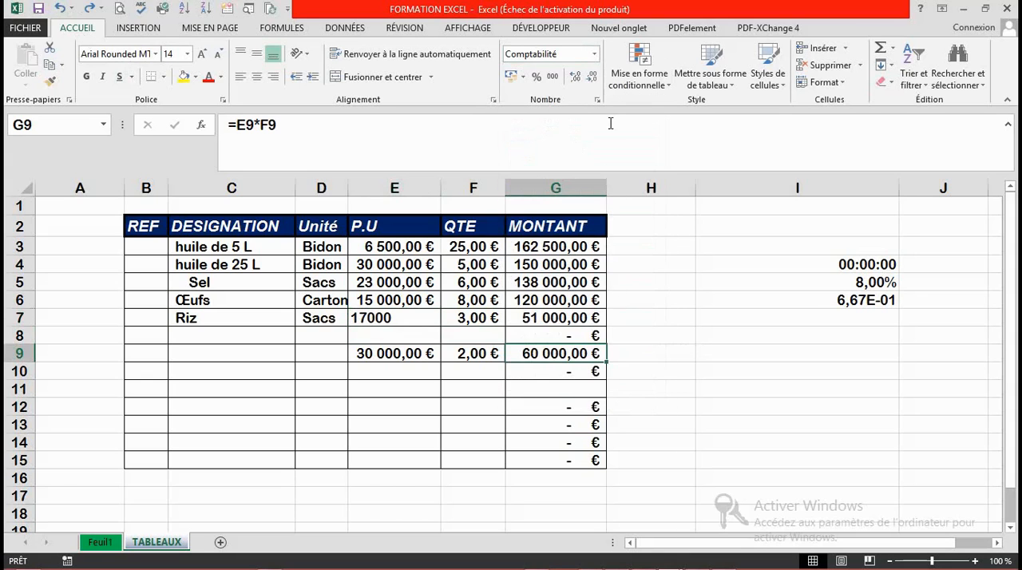
click(595, 54)
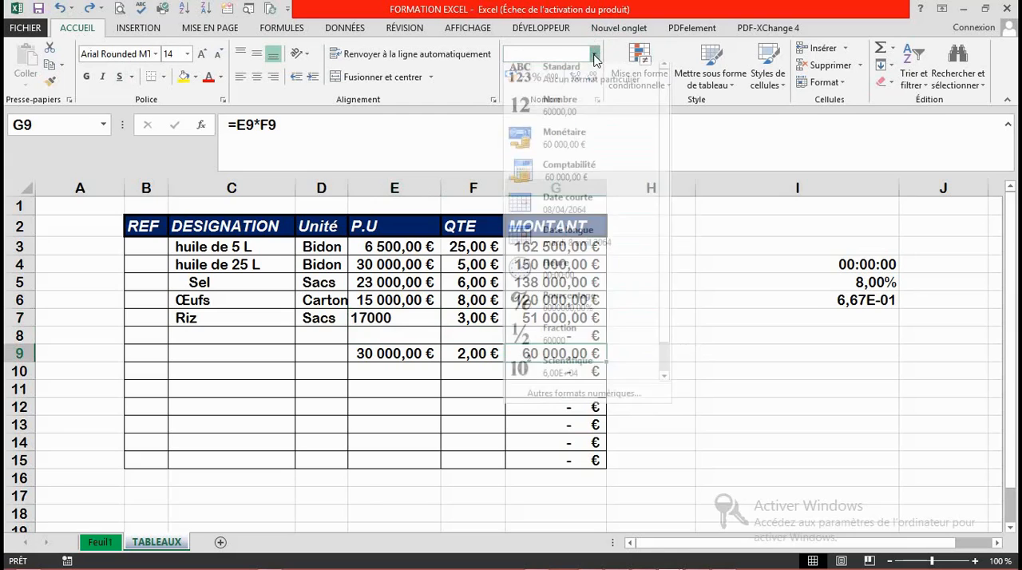
click(597, 406)
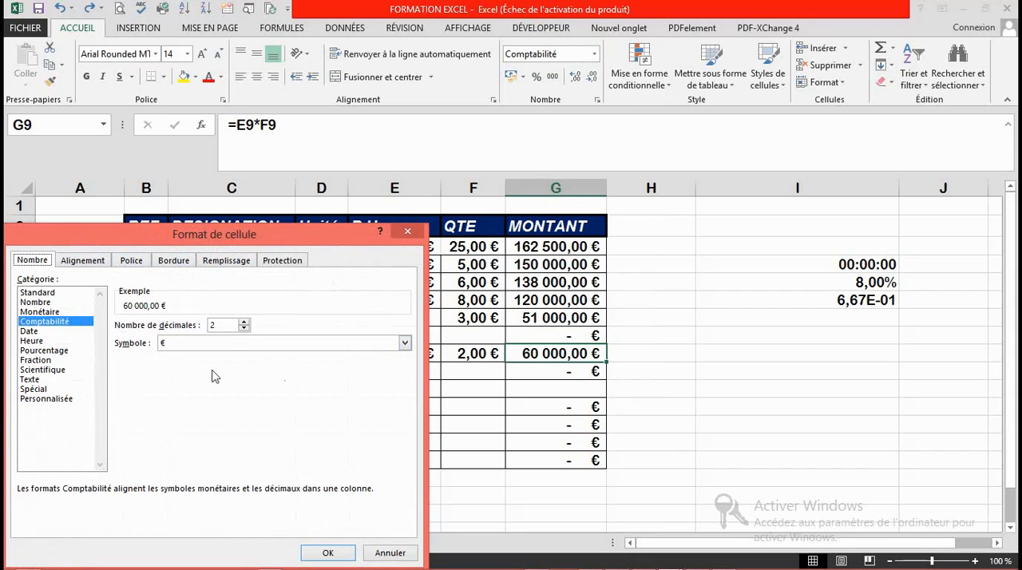
click(408, 233)
Step: Apply all borders (Toutes les bordures) to the empty range I8:I13
click(828, 321)
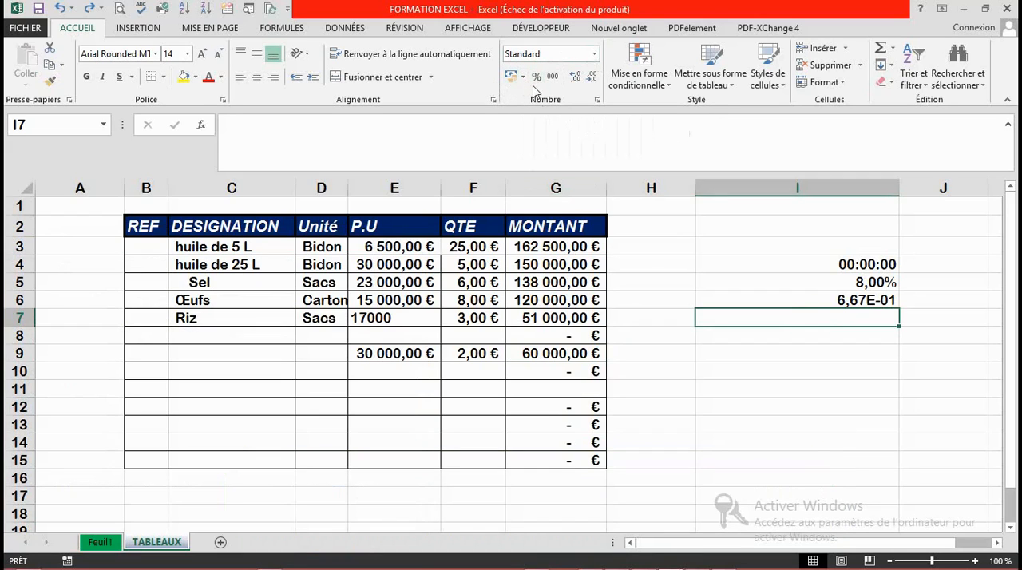
click(670, 304)
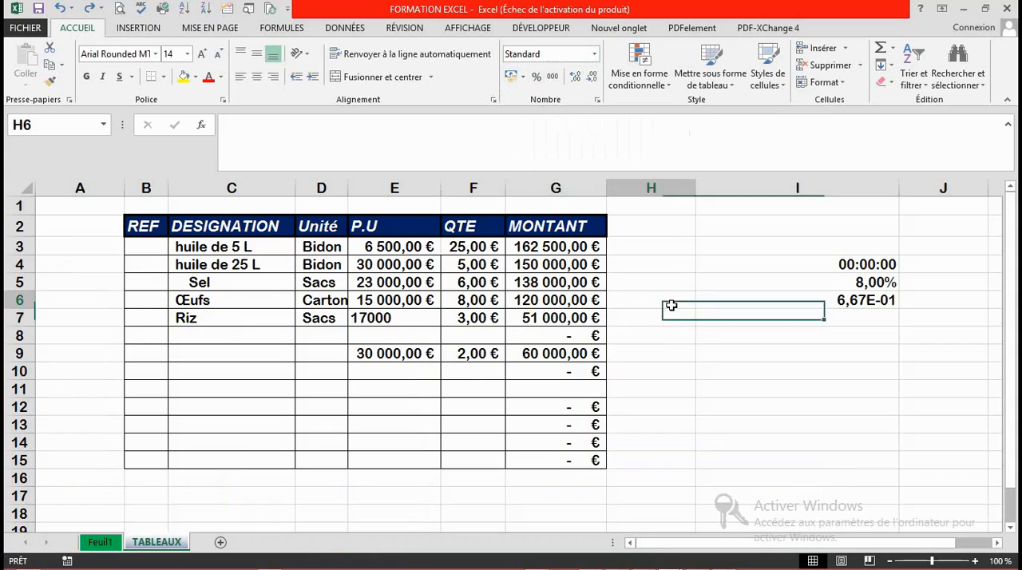
drag(757, 331, 789, 421)
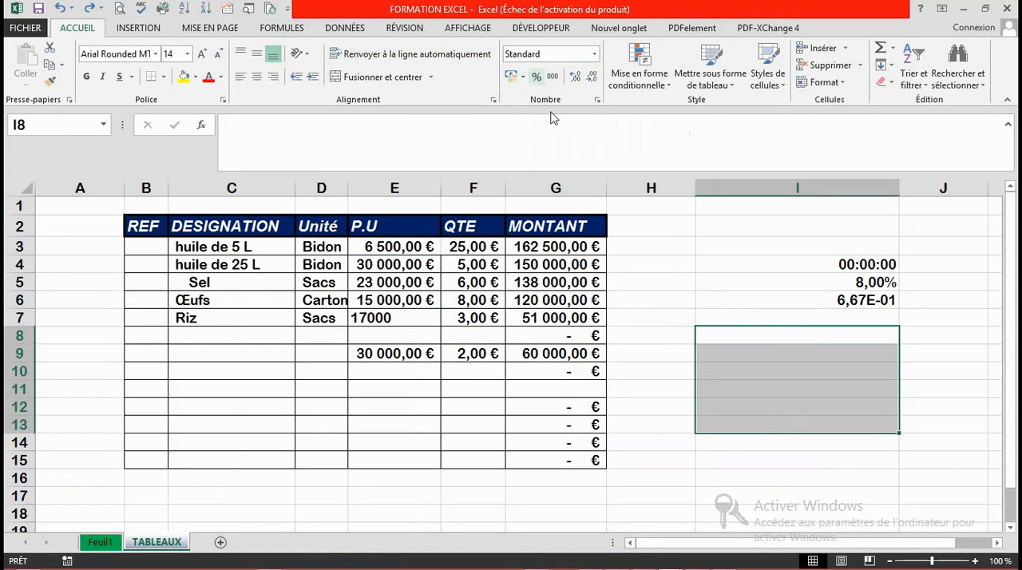
click(164, 77)
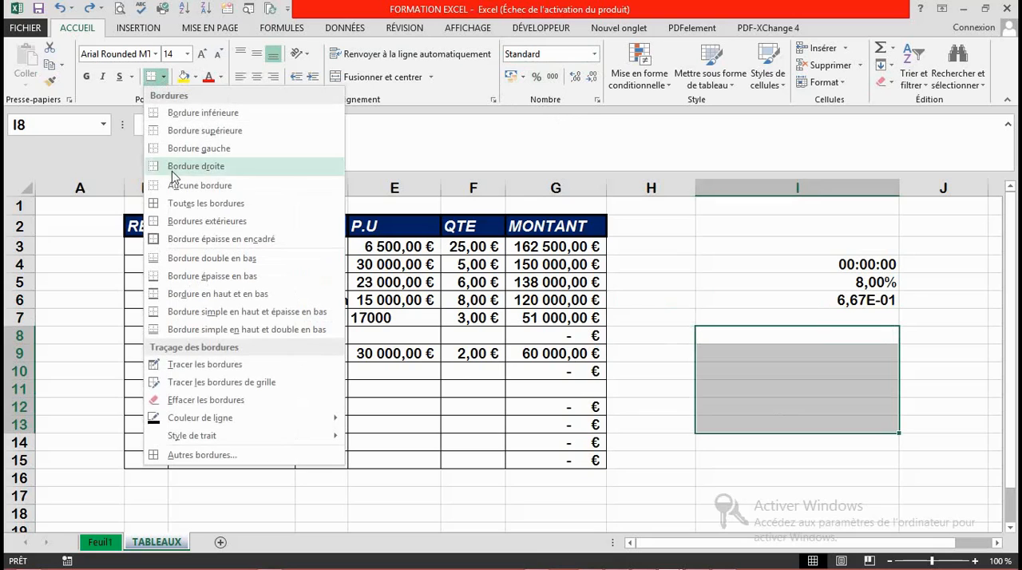
click(201, 209)
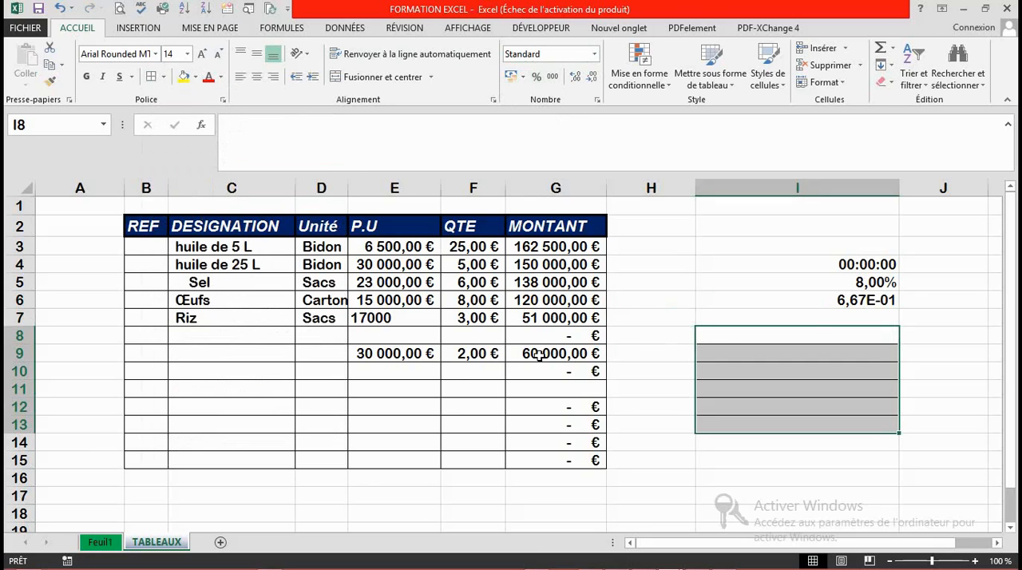
click(736, 343)
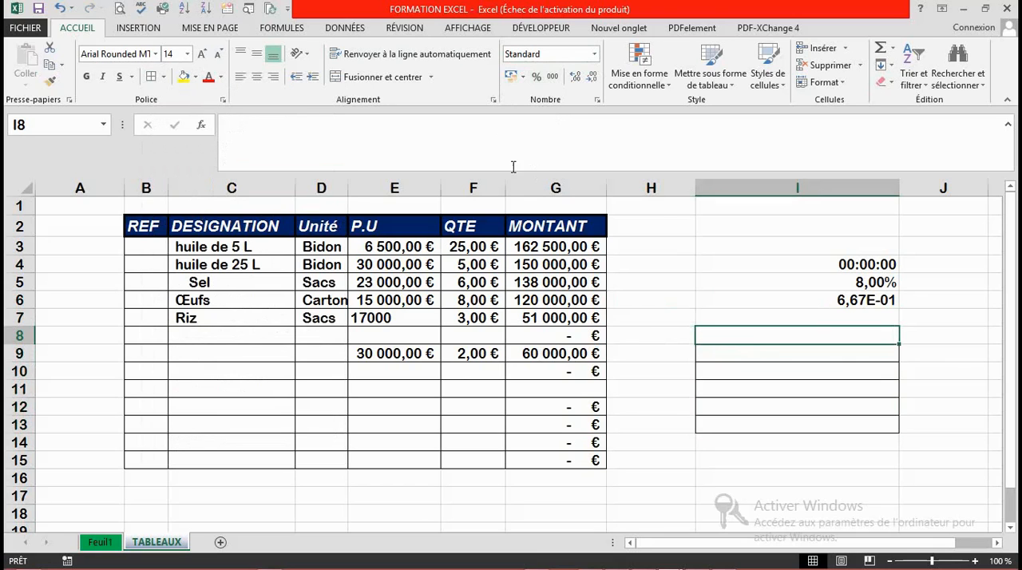
Step: Apply the Pourcentage format to the bordered range I8:I13
drag(761, 339, 774, 420)
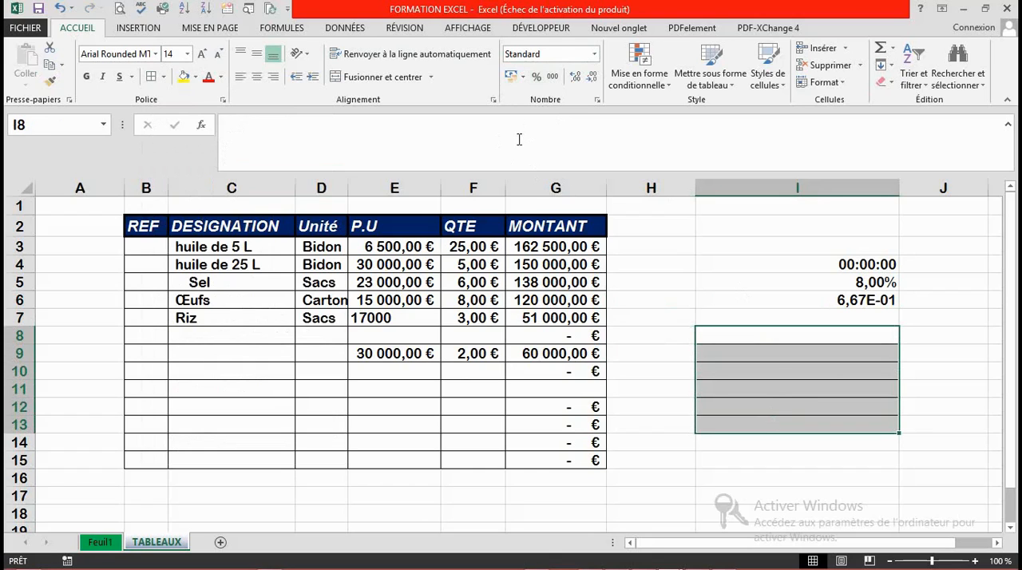
click(536, 77)
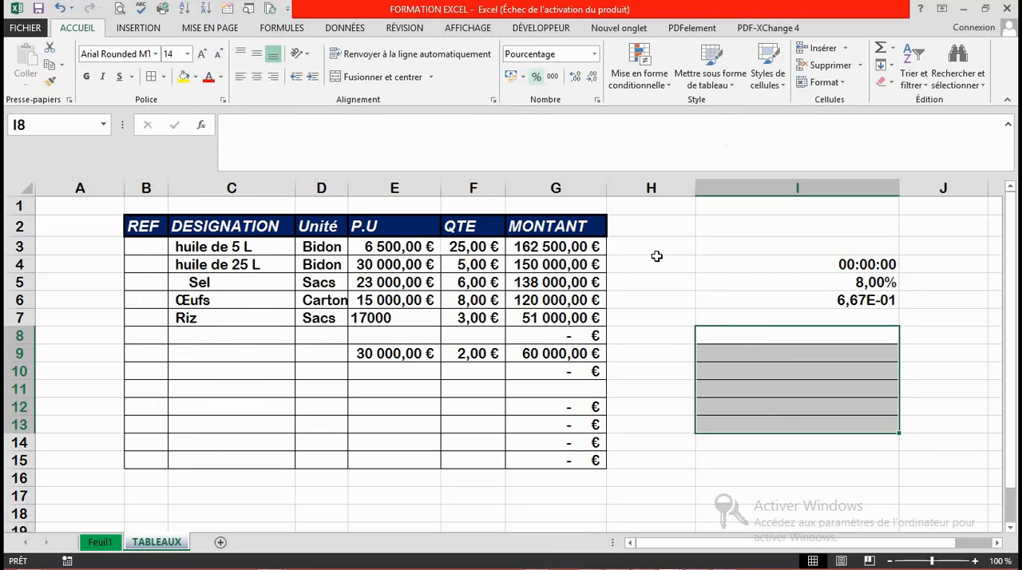
Step: Try the percentages 90% in I9 and 98% in I10, and undo both entries
click(759, 357)
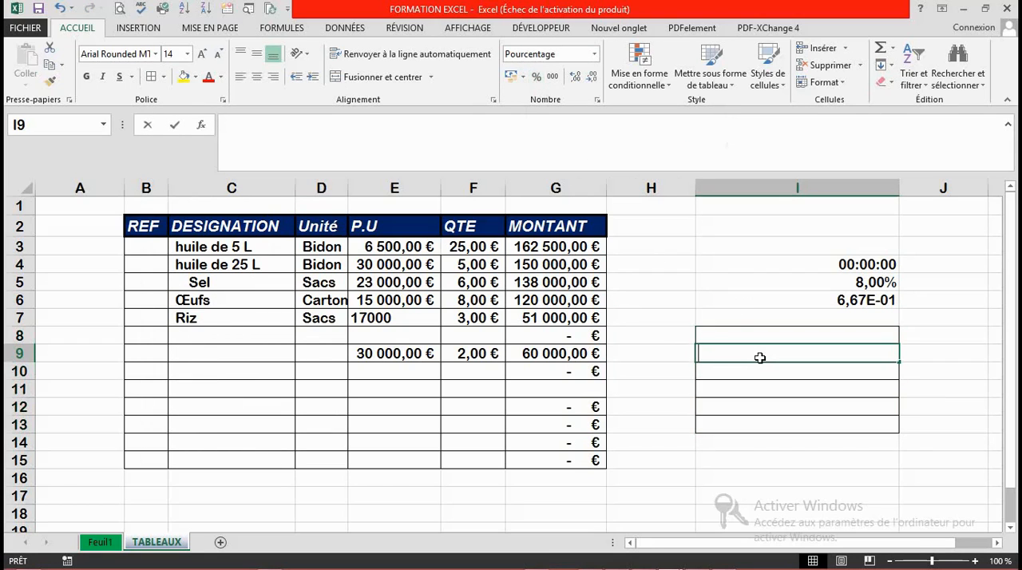
text(90)
key(Return)
text(98)
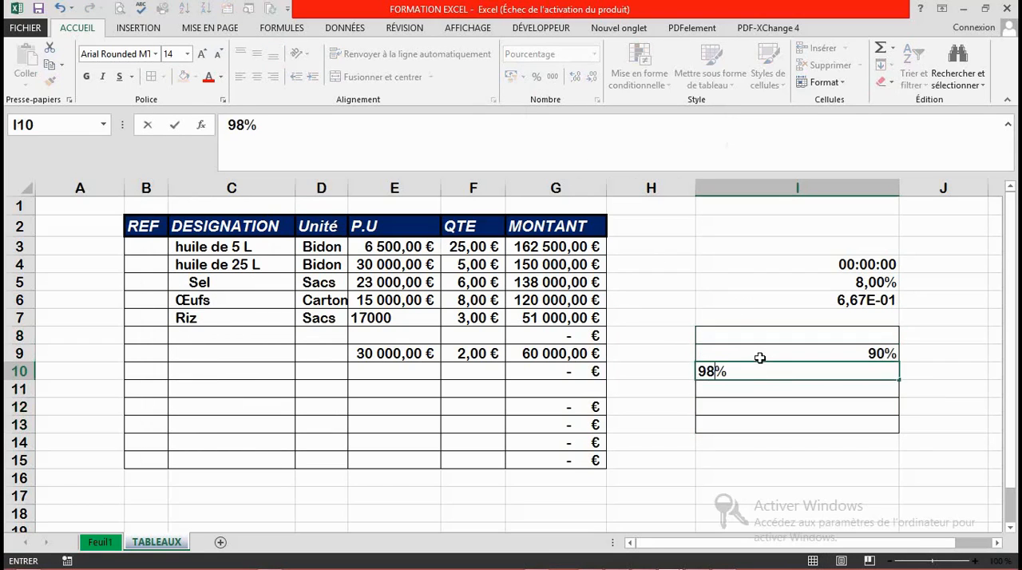
key(Return)
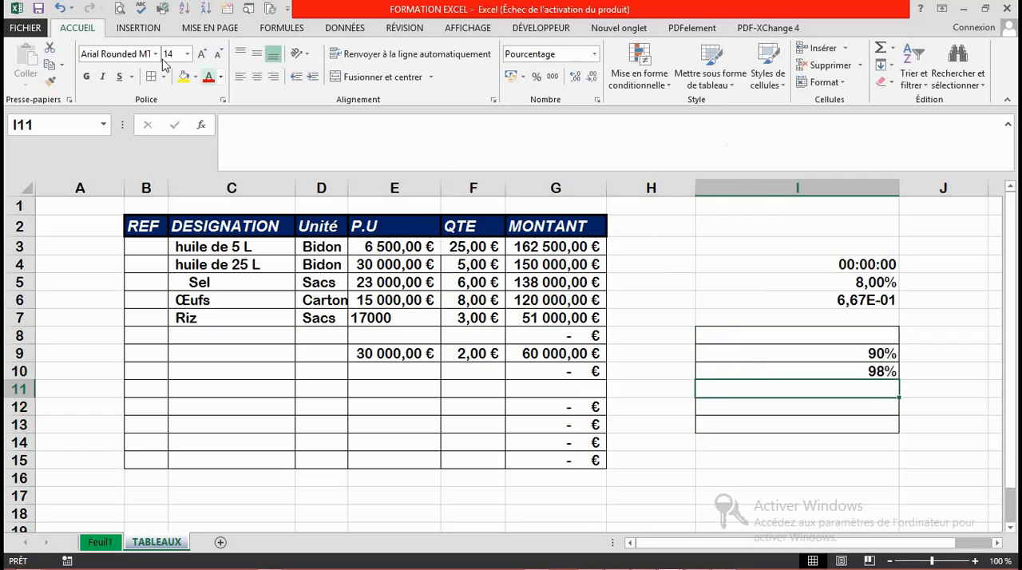
click(61, 9)
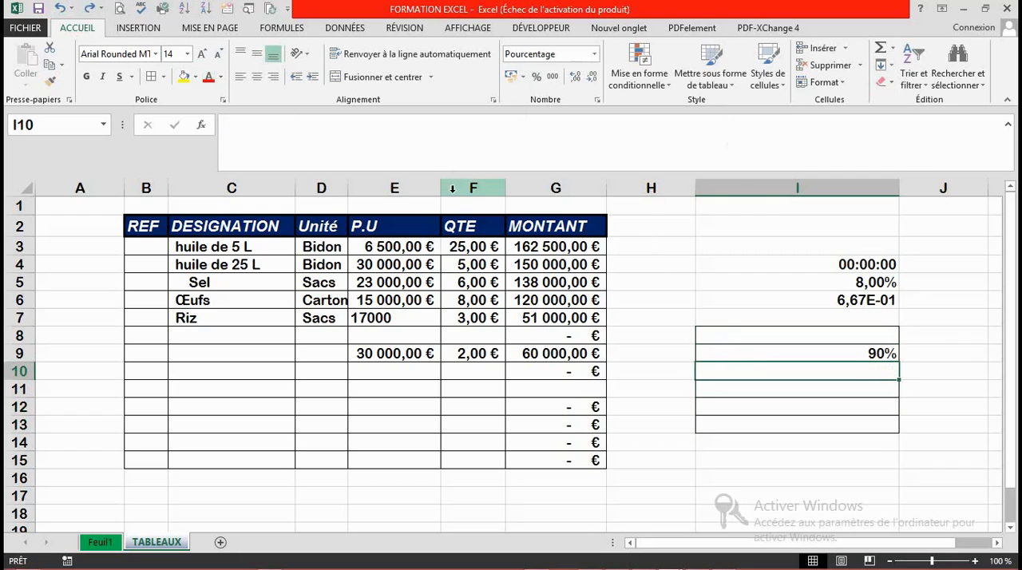
click(62, 10)
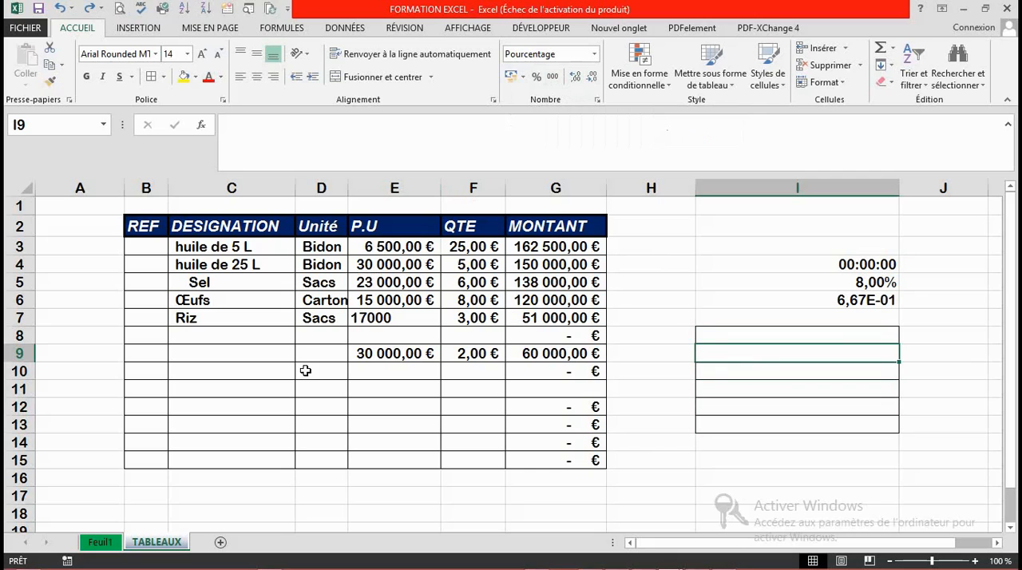
Step: Reset the P.U, QTE and MONTANT values in E3:G15 to the Standard format and apply the thousands separator to them
drag(371, 246, 593, 458)
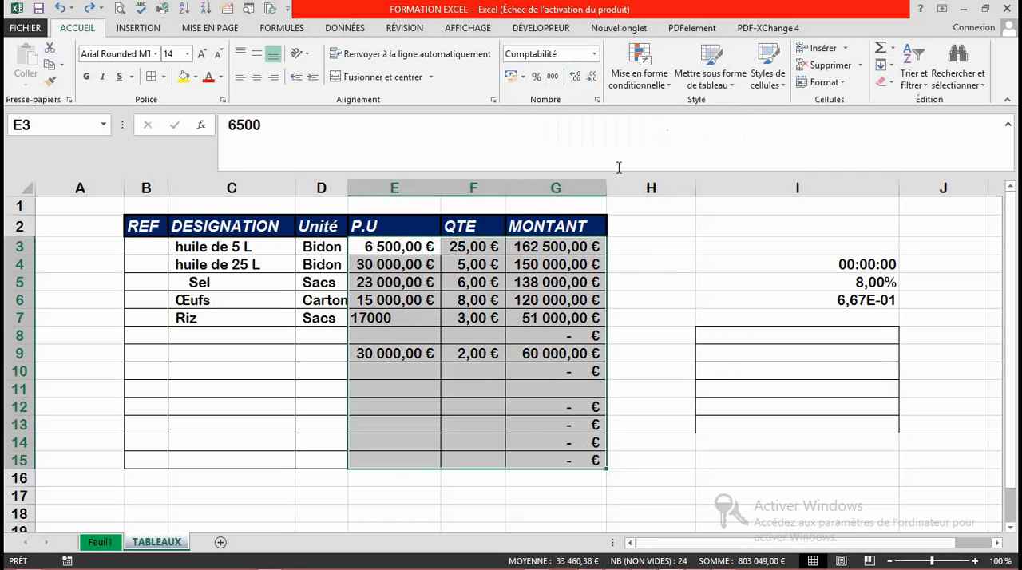
click(594, 53)
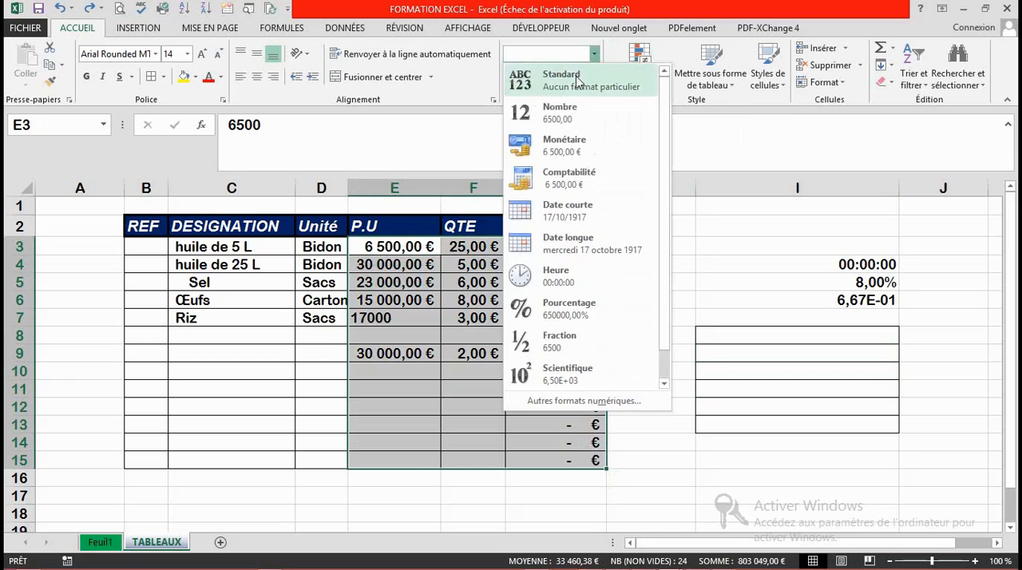
click(579, 82)
click(446, 476)
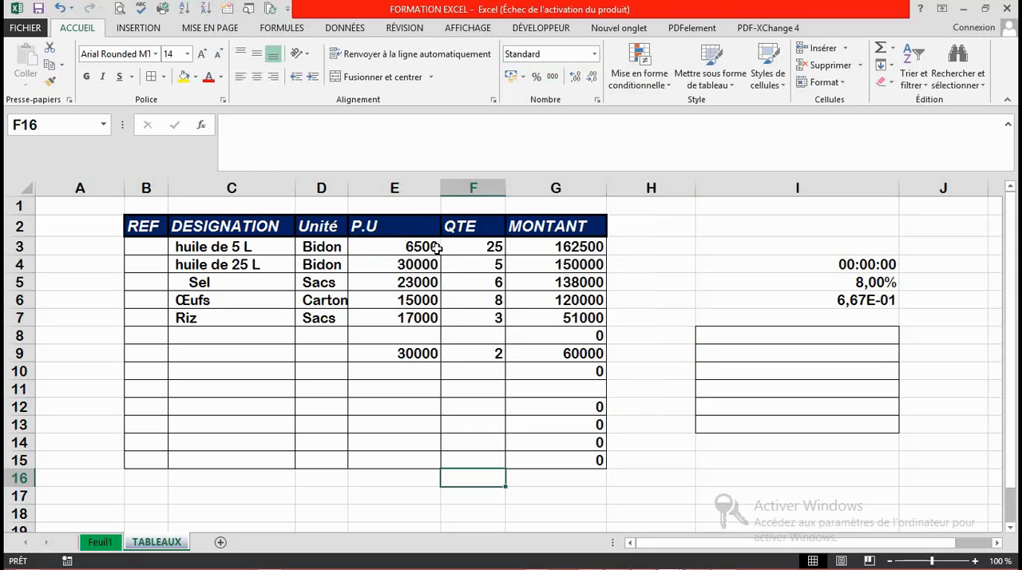
drag(373, 246, 559, 459)
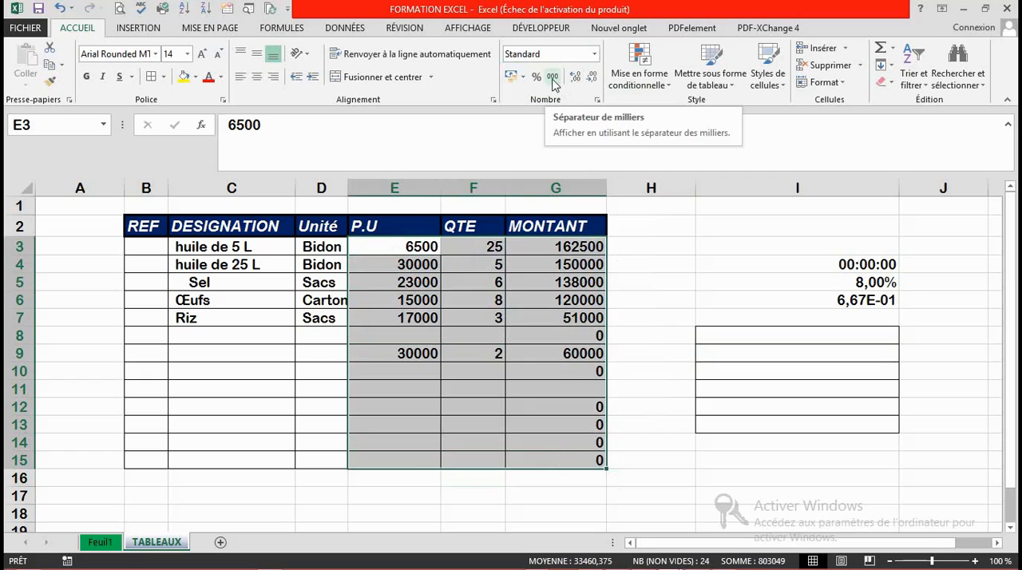
click(553, 78)
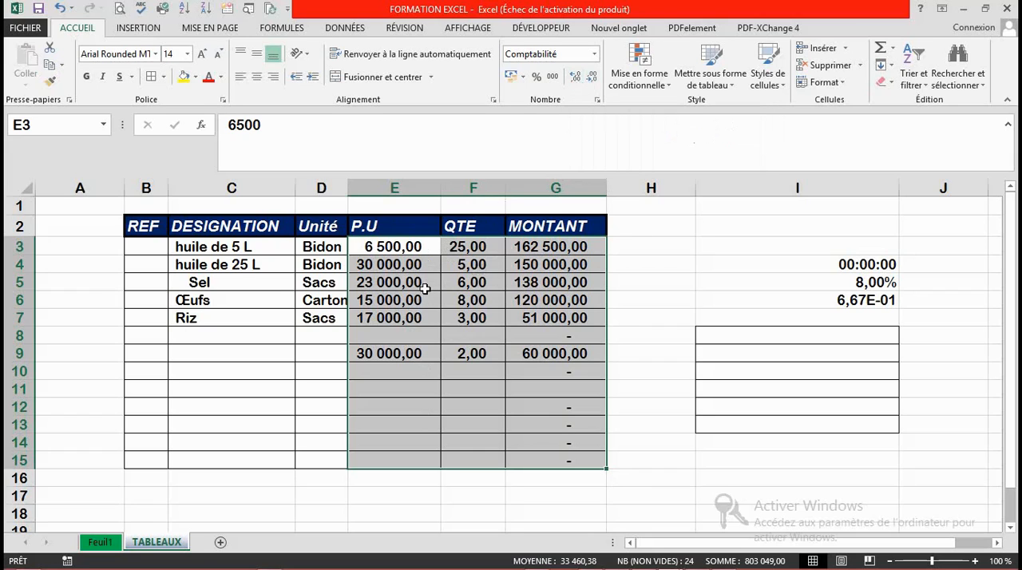
Step: Increase the displayed precision of the values in E3:G15 to five decimal places
click(575, 77)
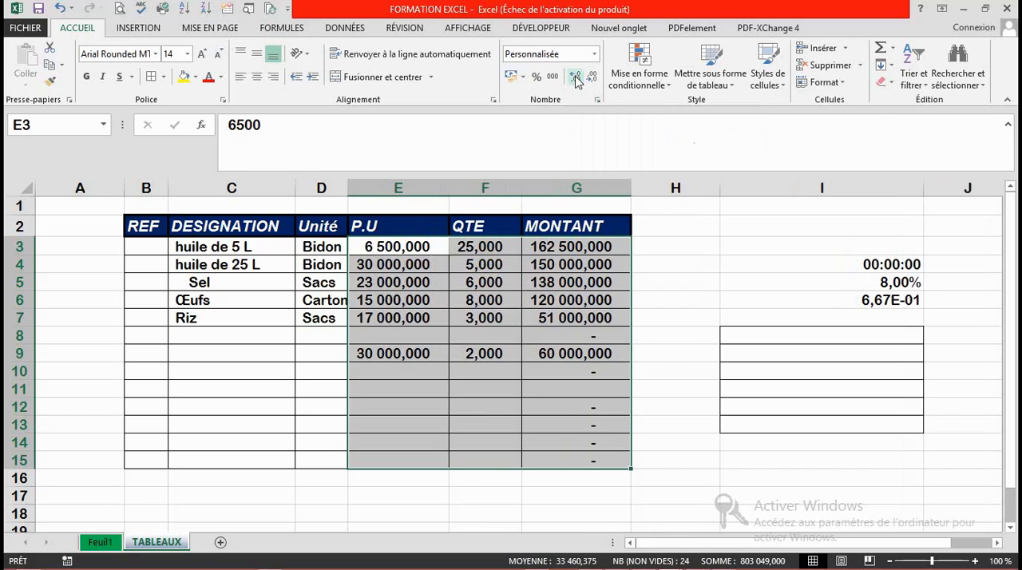
click(575, 76)
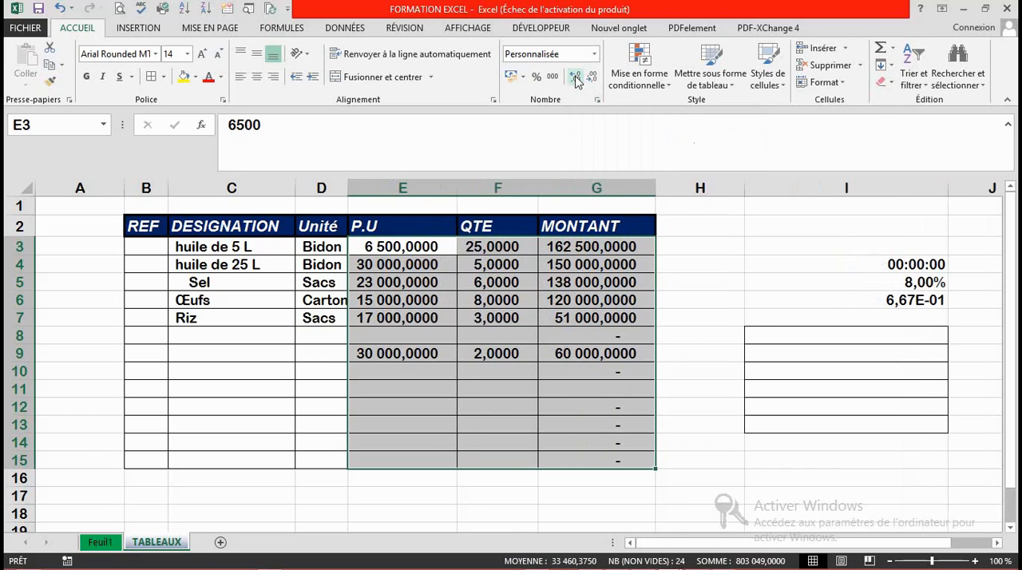
click(575, 76)
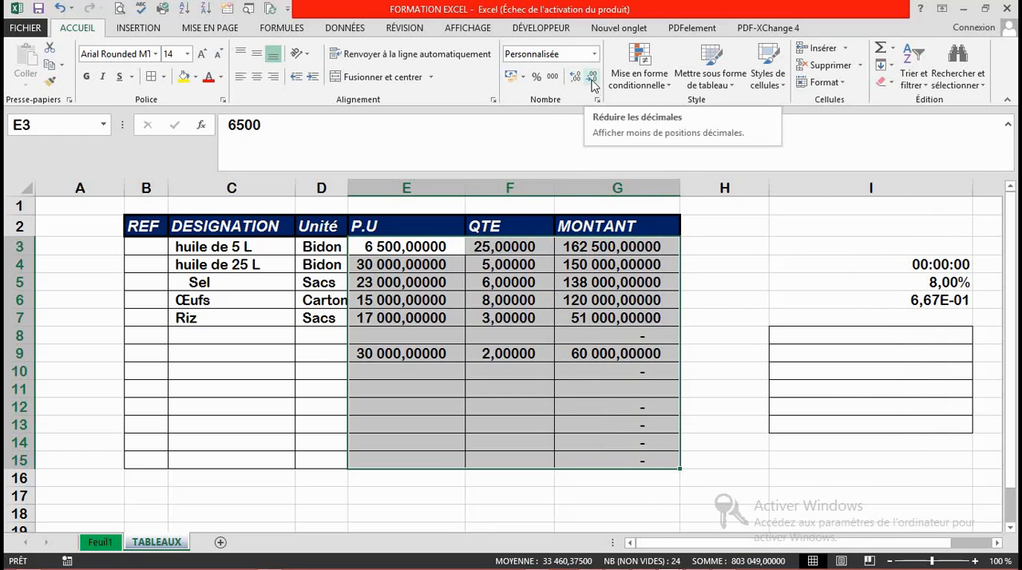
Step: Reduce the decimals of the values in E3:G15 until only whole numbers are shown
click(592, 78)
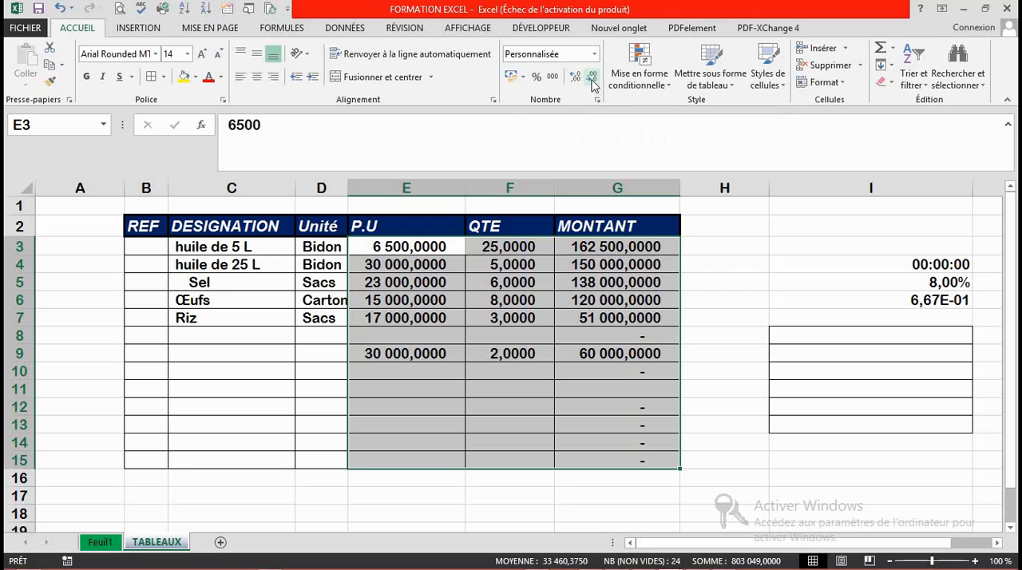
click(592, 78)
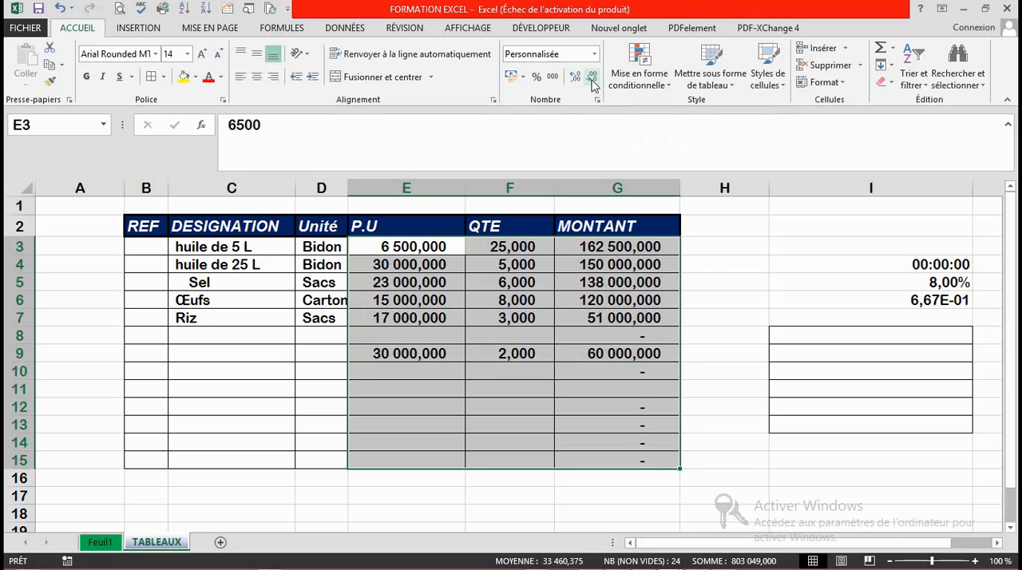
click(592, 78)
click(592, 78)
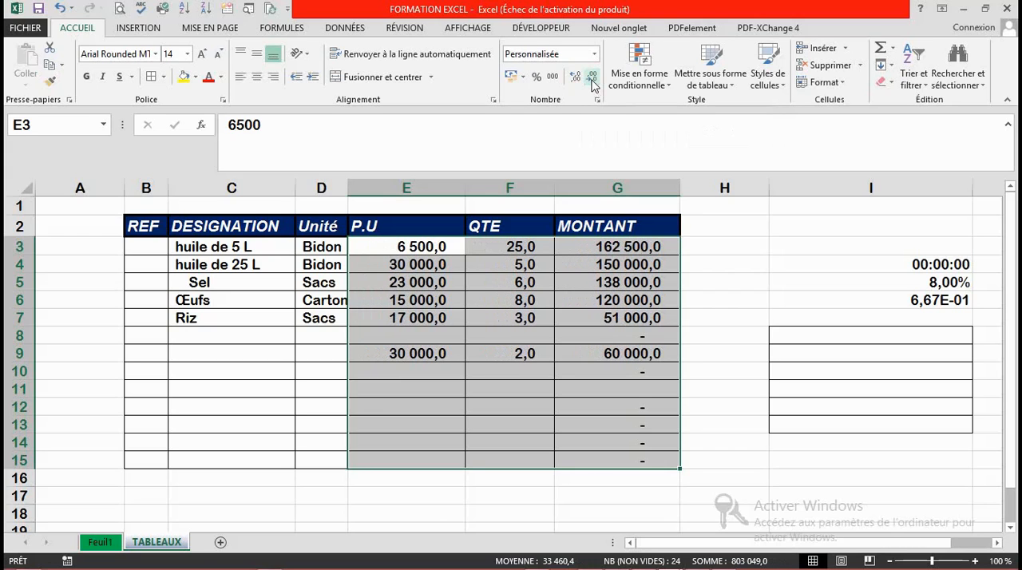
click(592, 79)
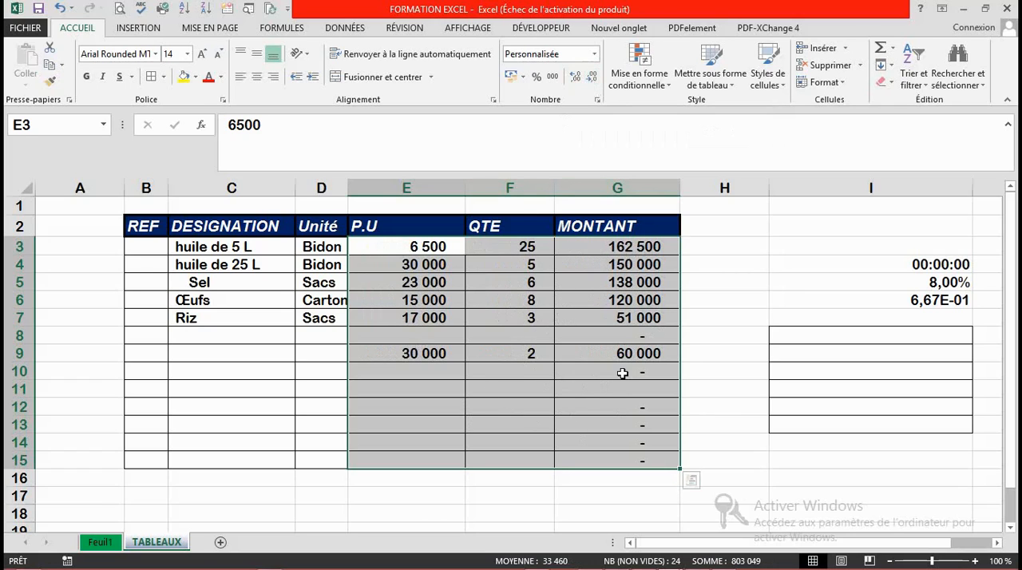
Step: Look over the conditional formatting rule types available for the Œufs amount in G6
click(591, 300)
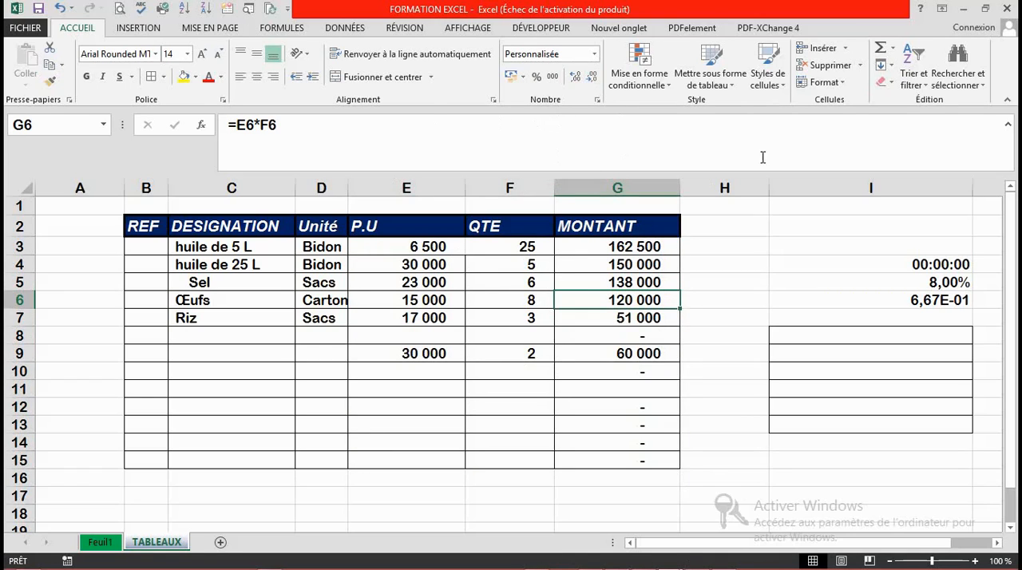
click(669, 87)
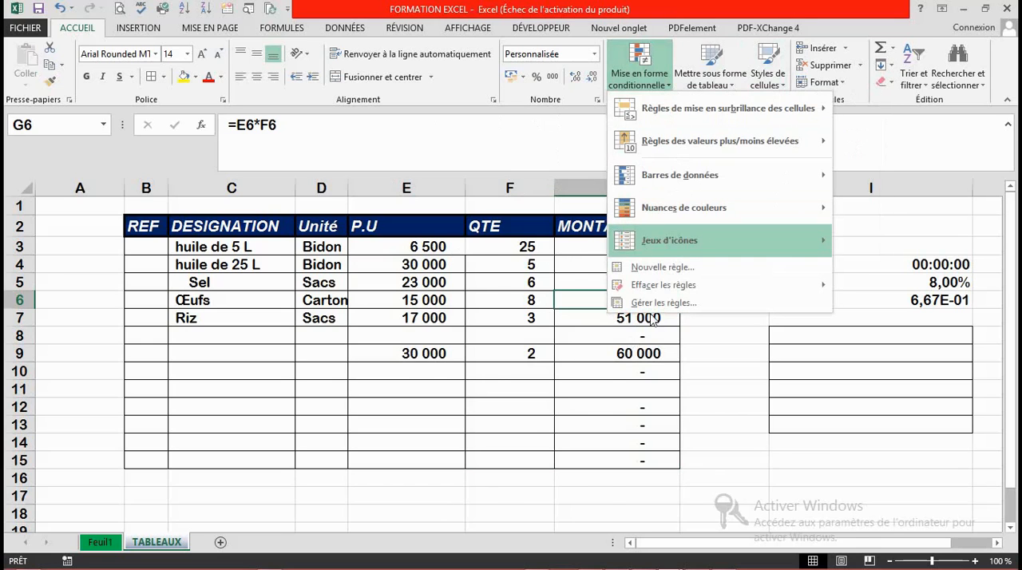
click(702, 396)
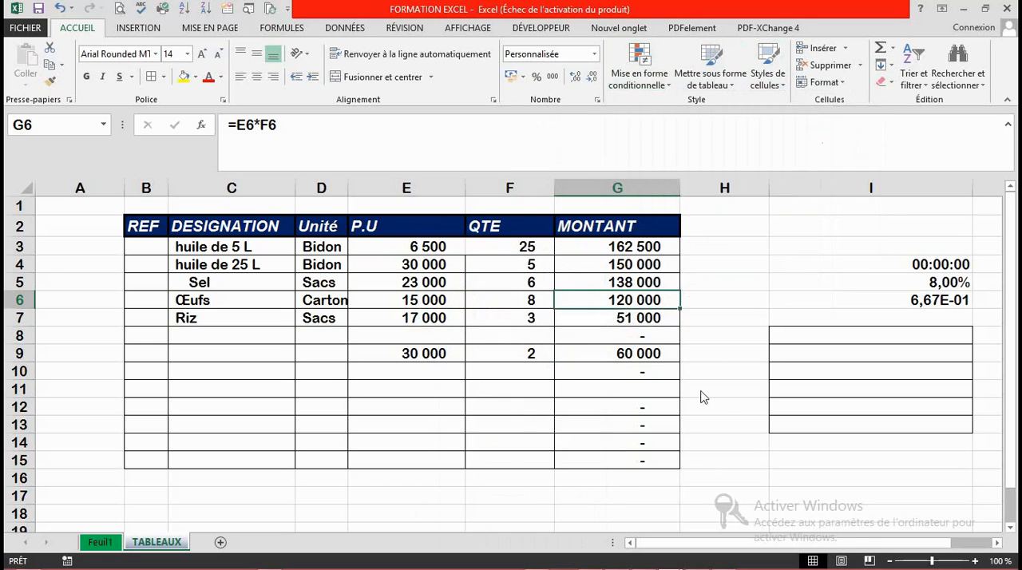
click(668, 86)
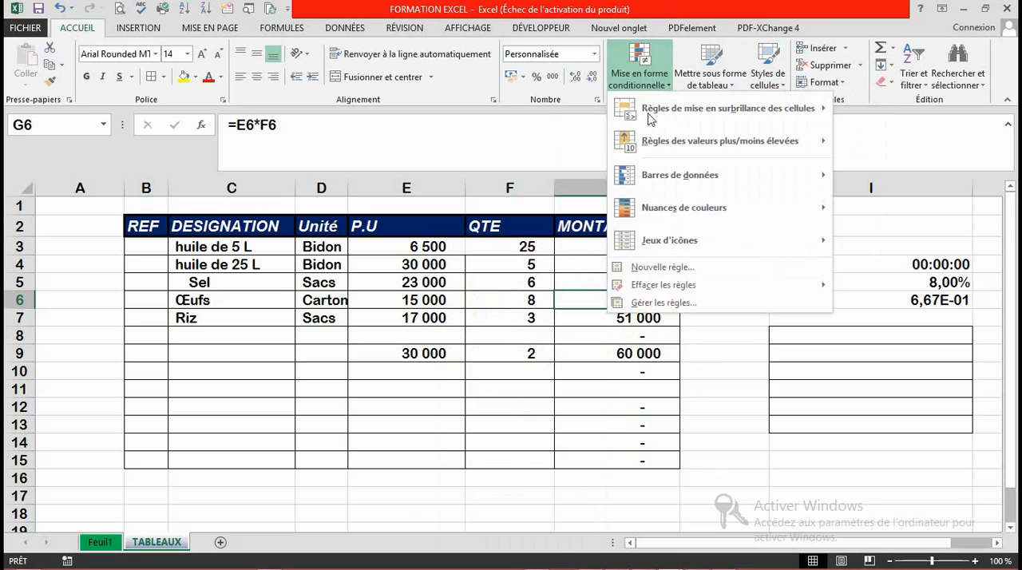
click(591, 425)
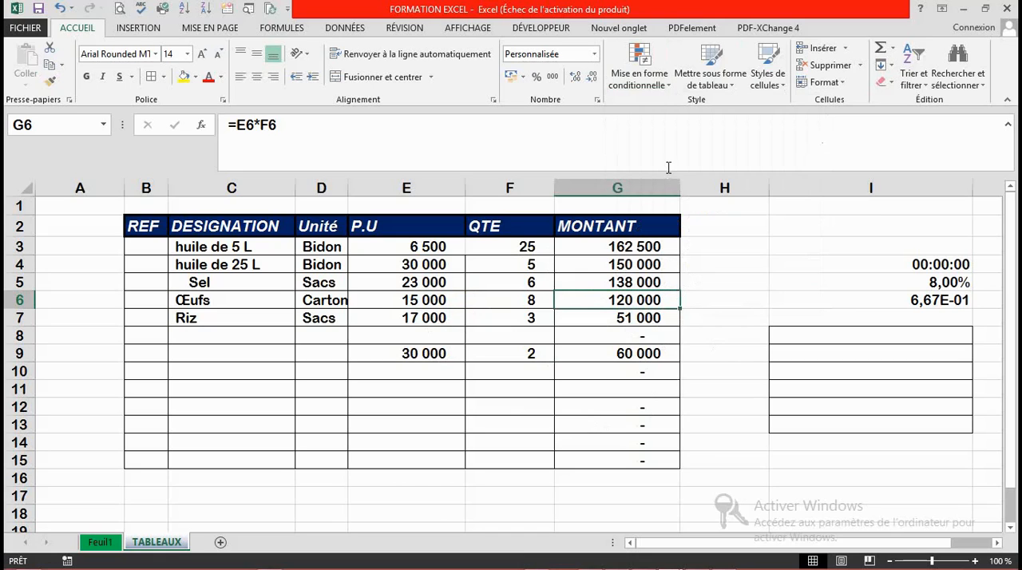
click(670, 94)
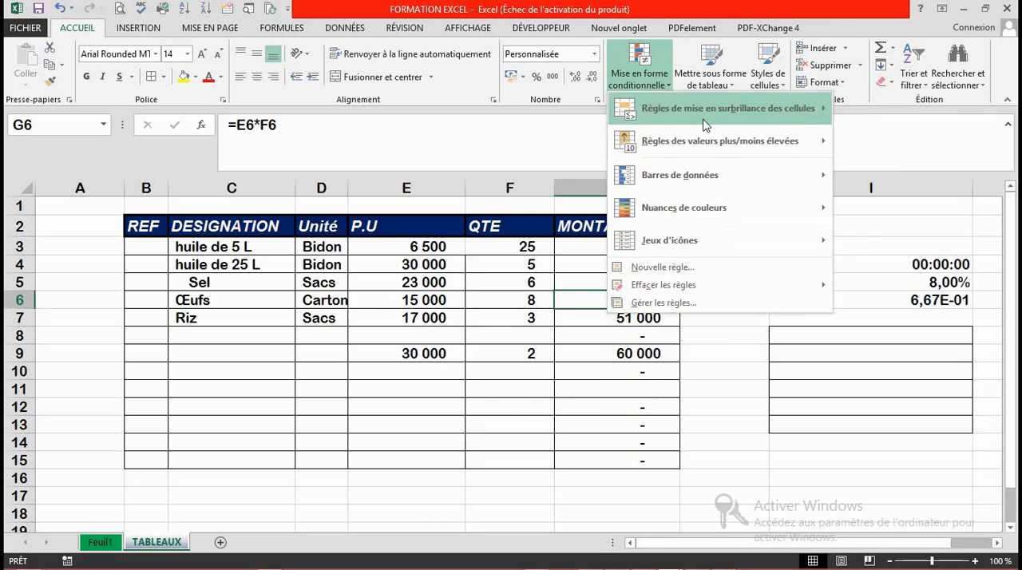
click(604, 378)
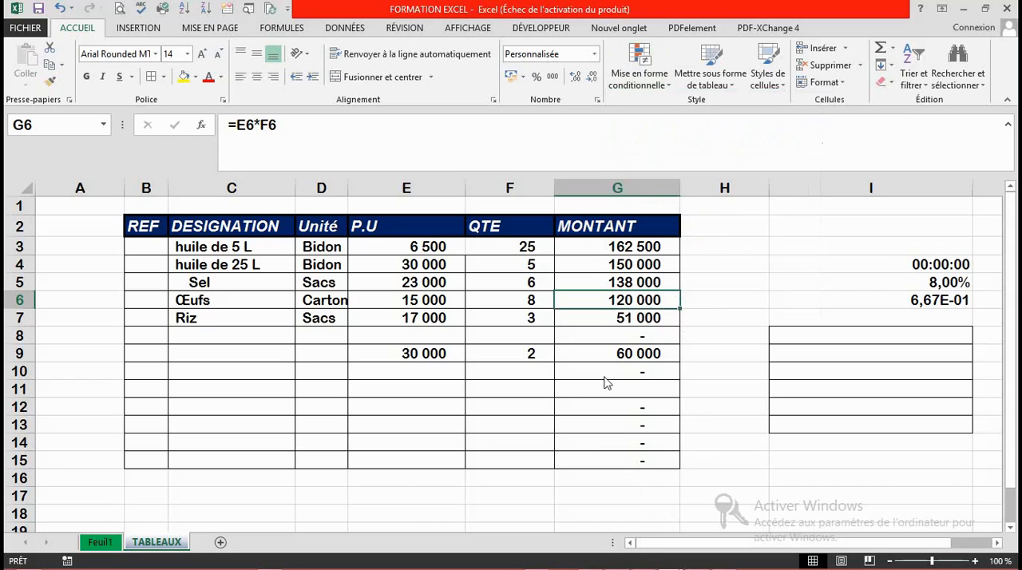
click(734, 85)
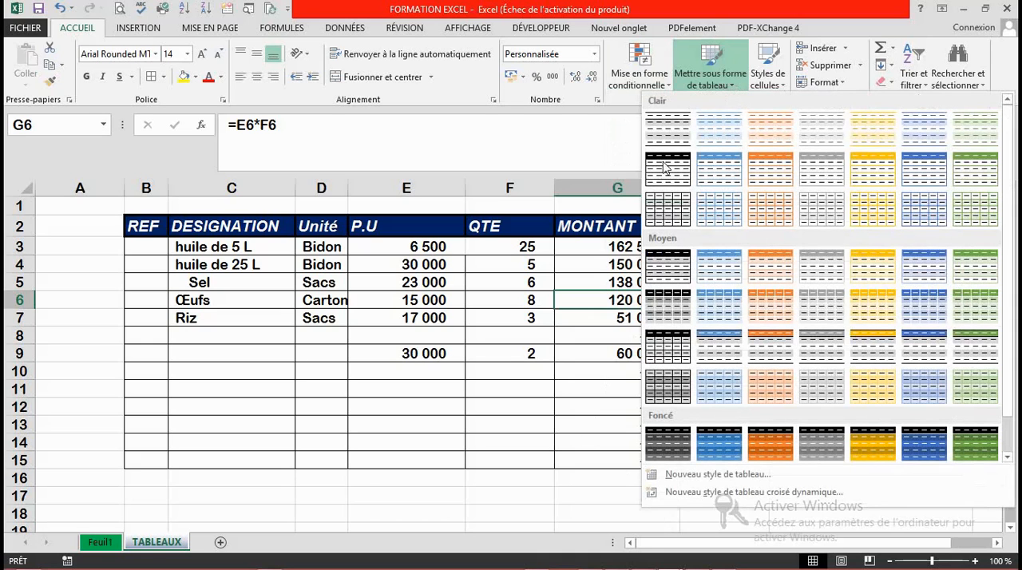
click(559, 384)
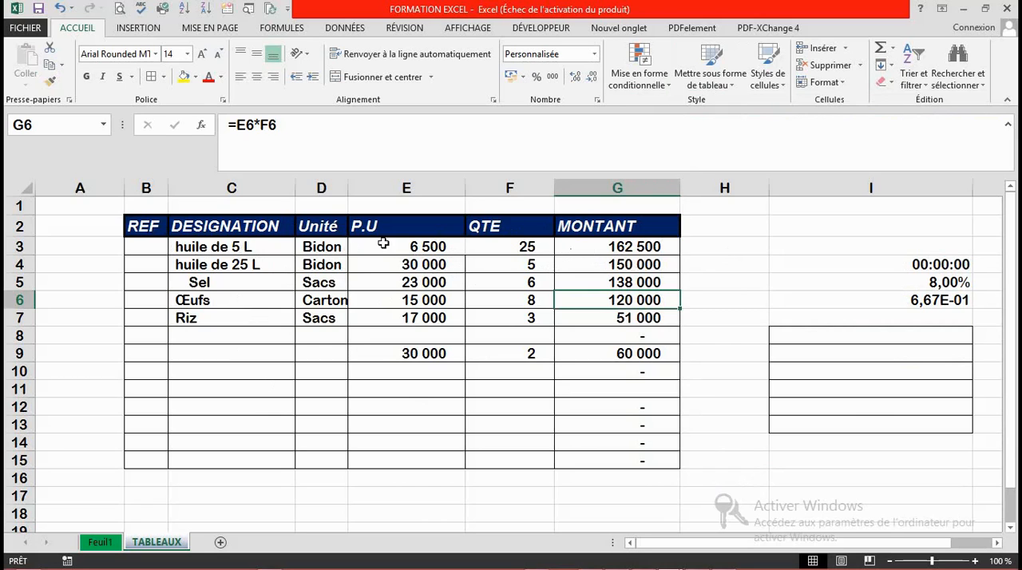
Step: Try formatting B2:G15 as a table in a blue medium style without using the first row as headers, and undo the conversion
click(146, 226)
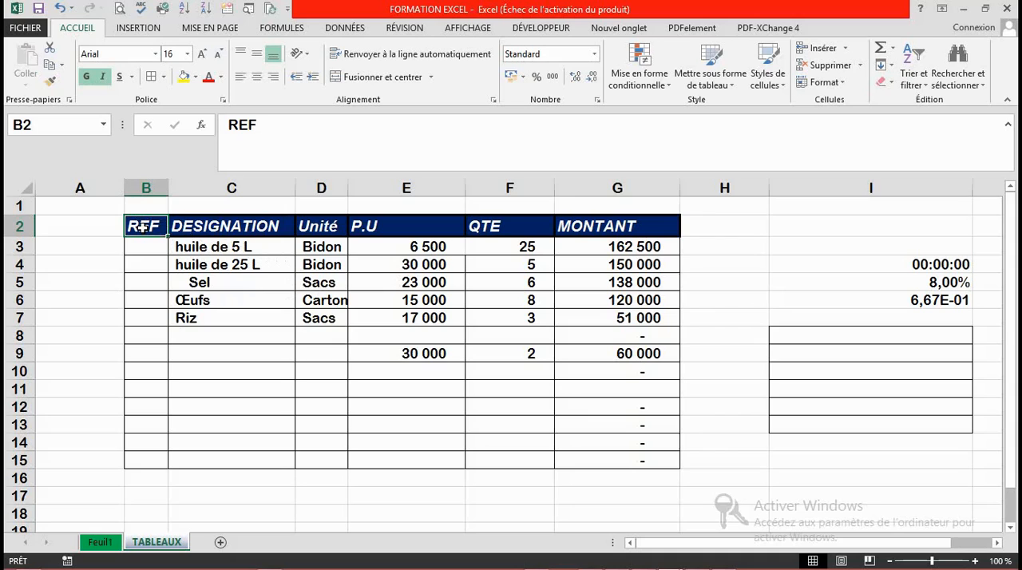
drag(142, 227, 616, 457)
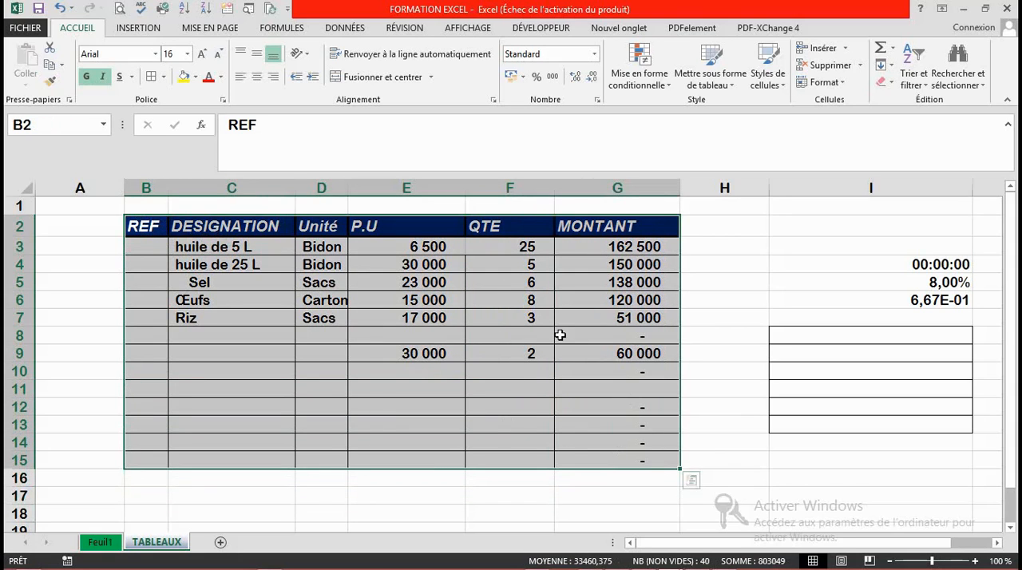
click(730, 86)
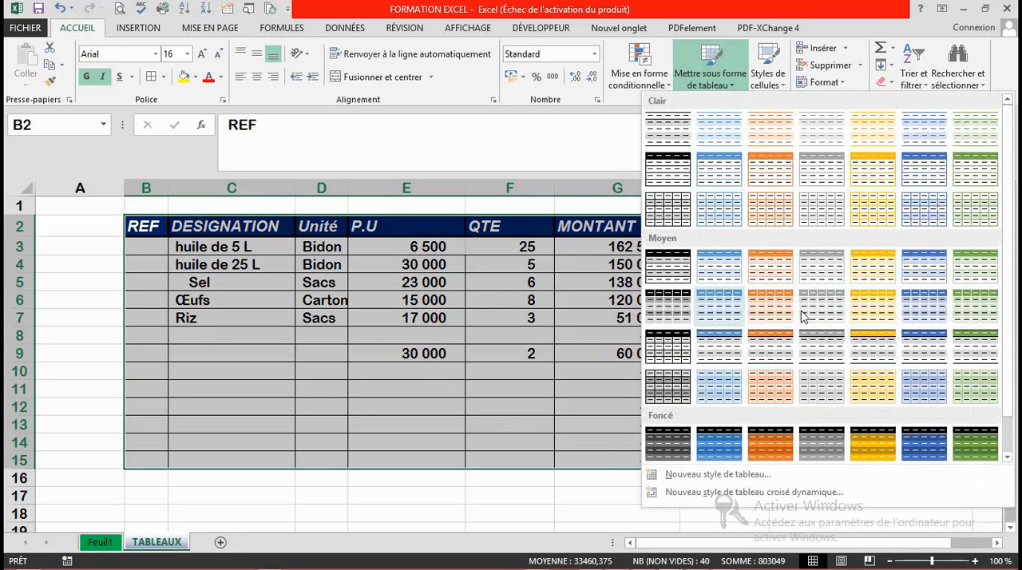
click(924, 314)
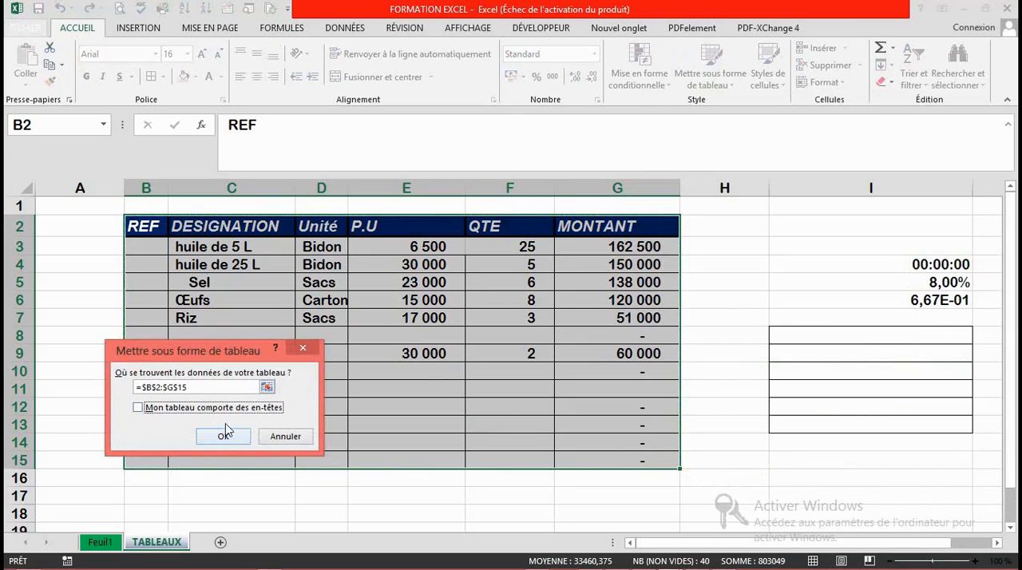
click(150, 411)
click(223, 436)
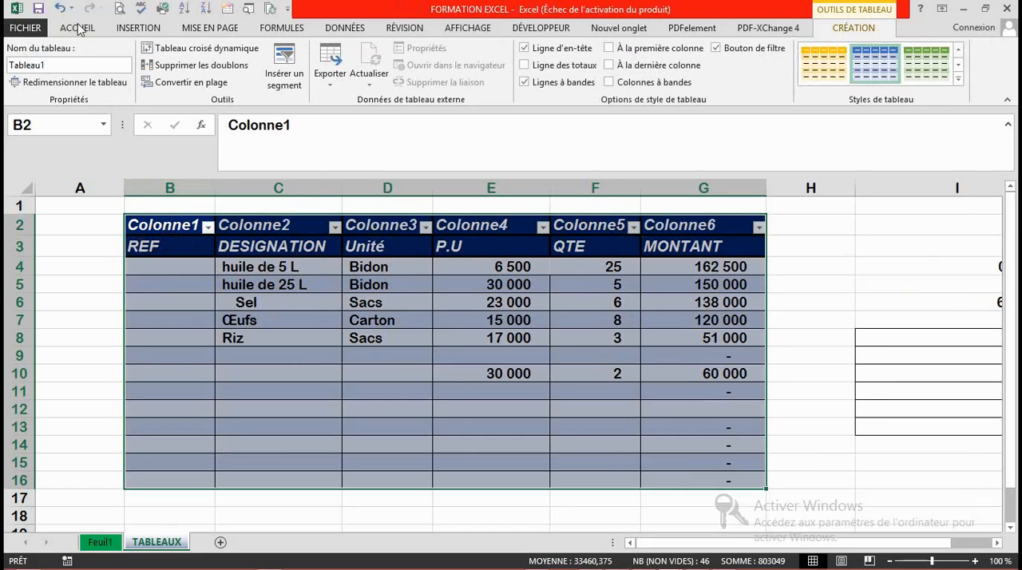
click(58, 10)
click(58, 10)
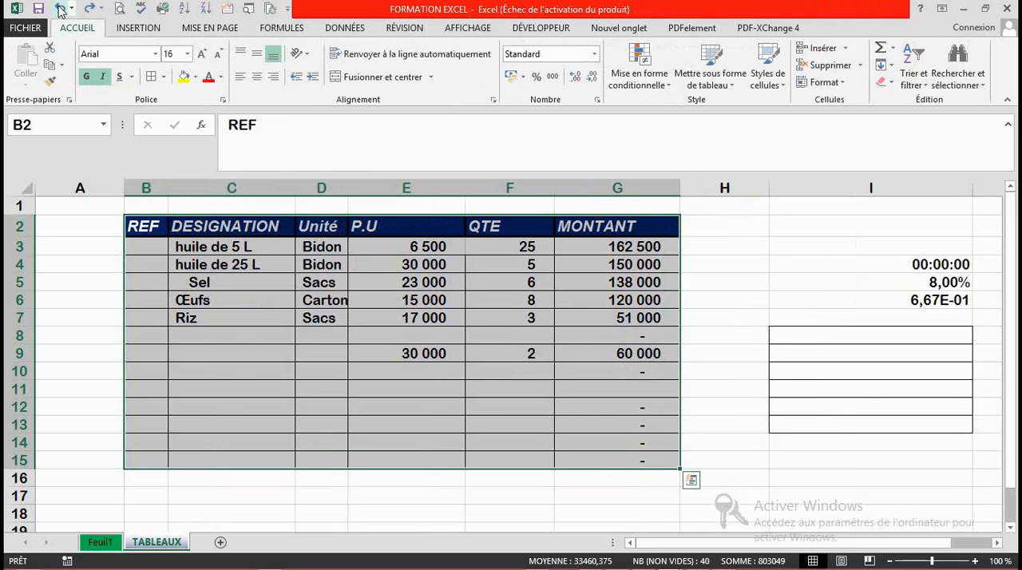
Step: Format B2:G15 as a table in a gold medium style, using the first row as headers
click(732, 90)
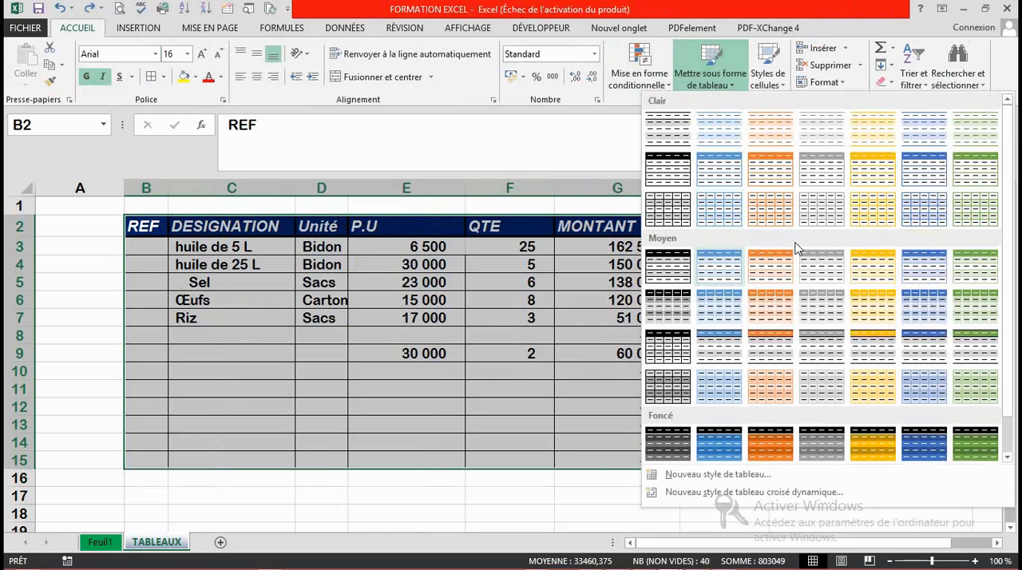
click(869, 387)
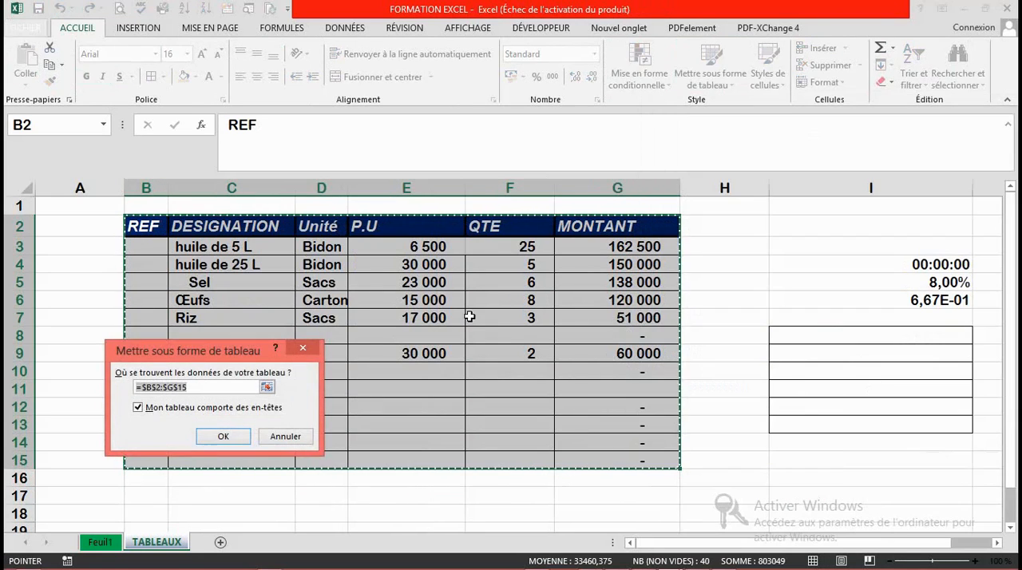
click(138, 408)
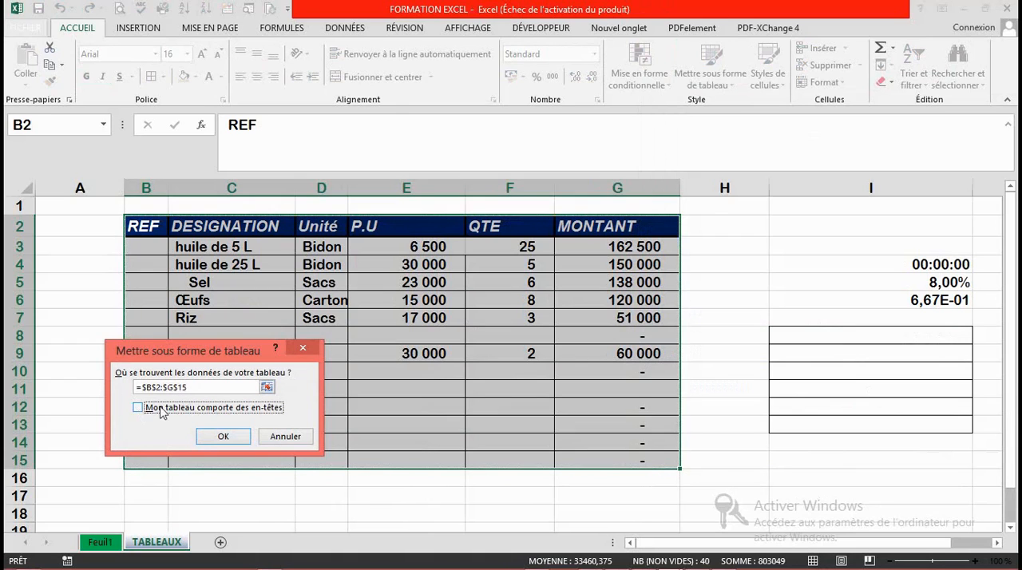
click(139, 408)
click(227, 443)
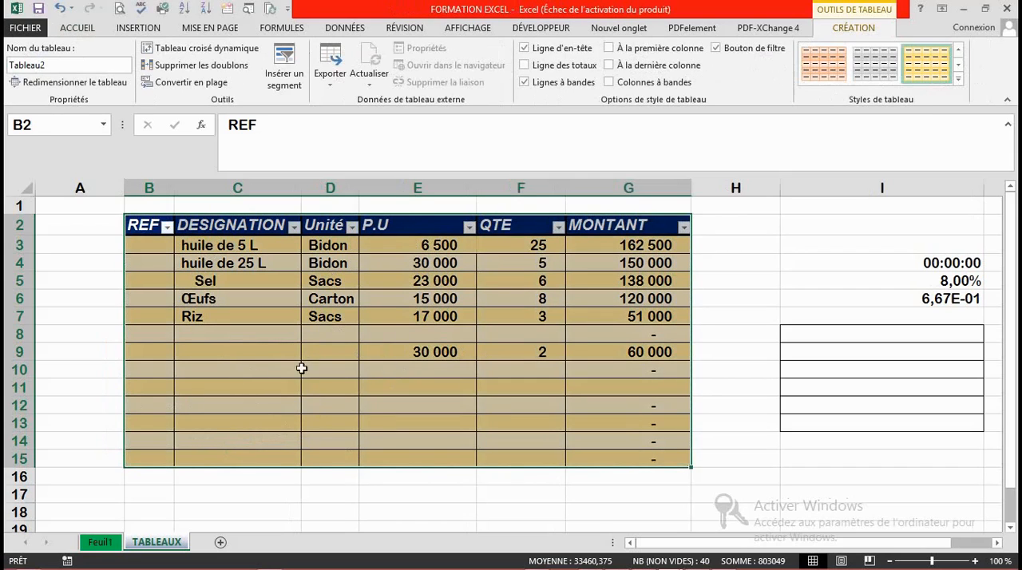
click(381, 418)
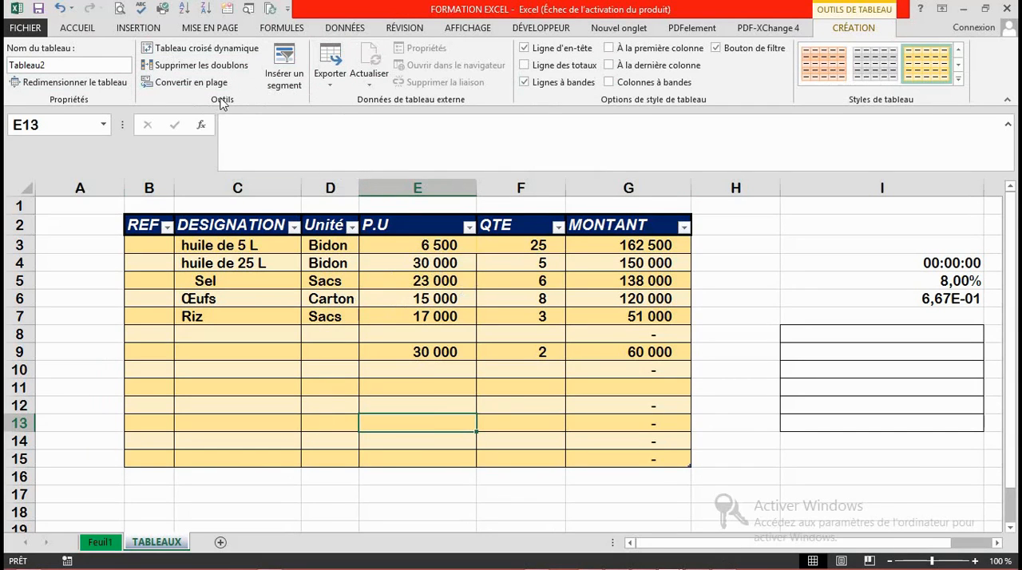
click(79, 28)
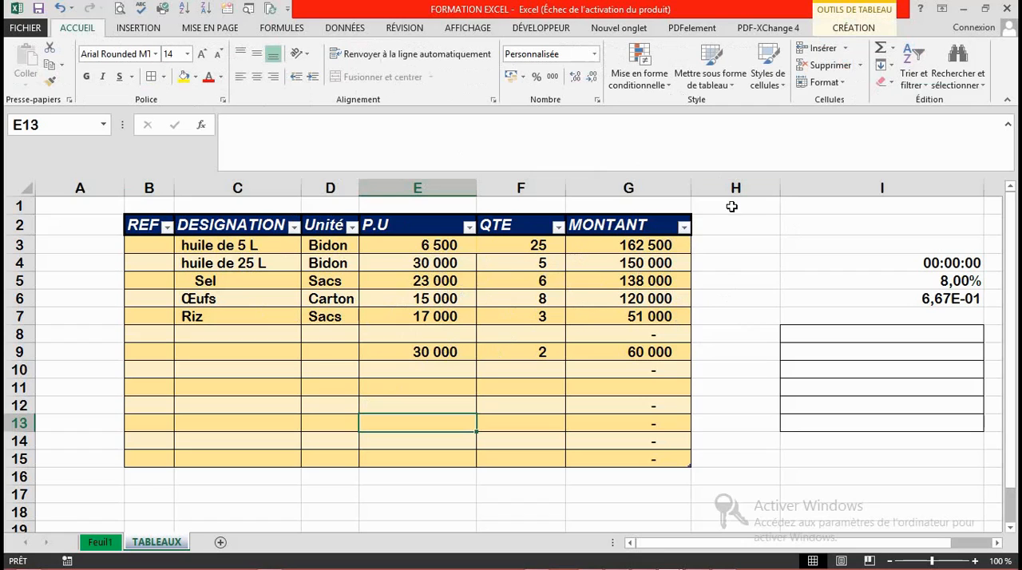
click(767, 79)
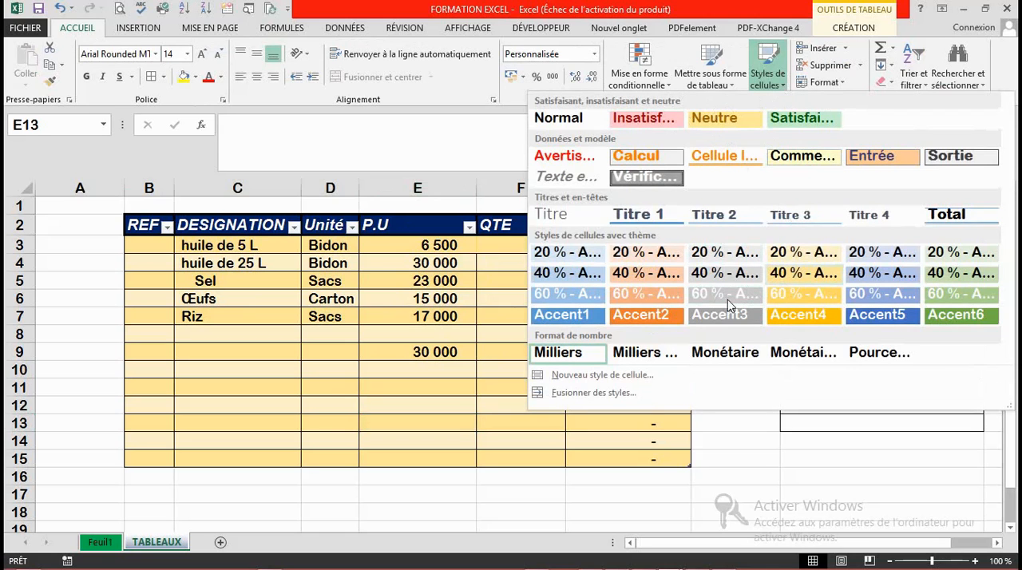
click(804, 456)
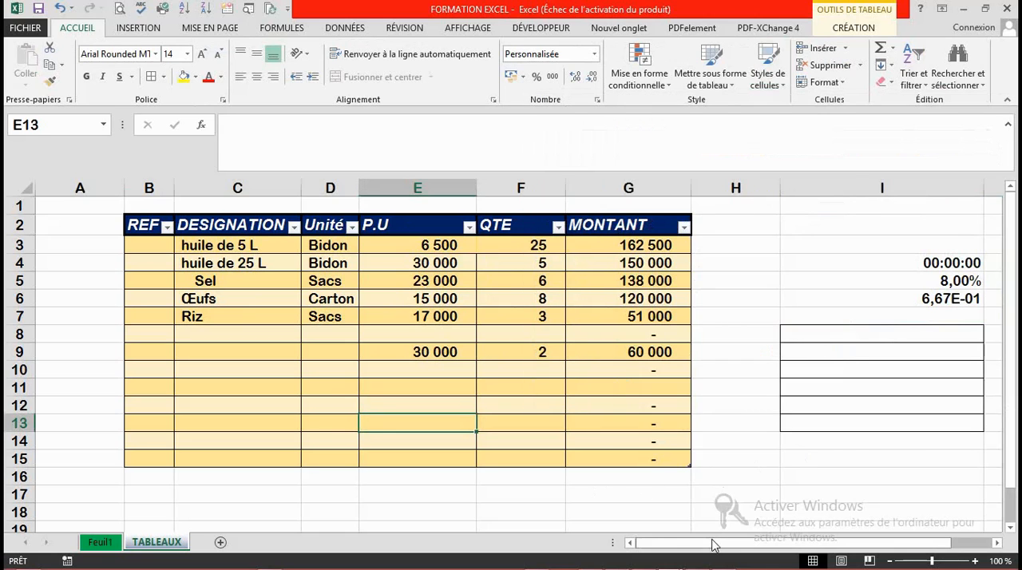
Step: Enter O in cell I8 and LP in cell I9
drag(713, 545, 748, 545)
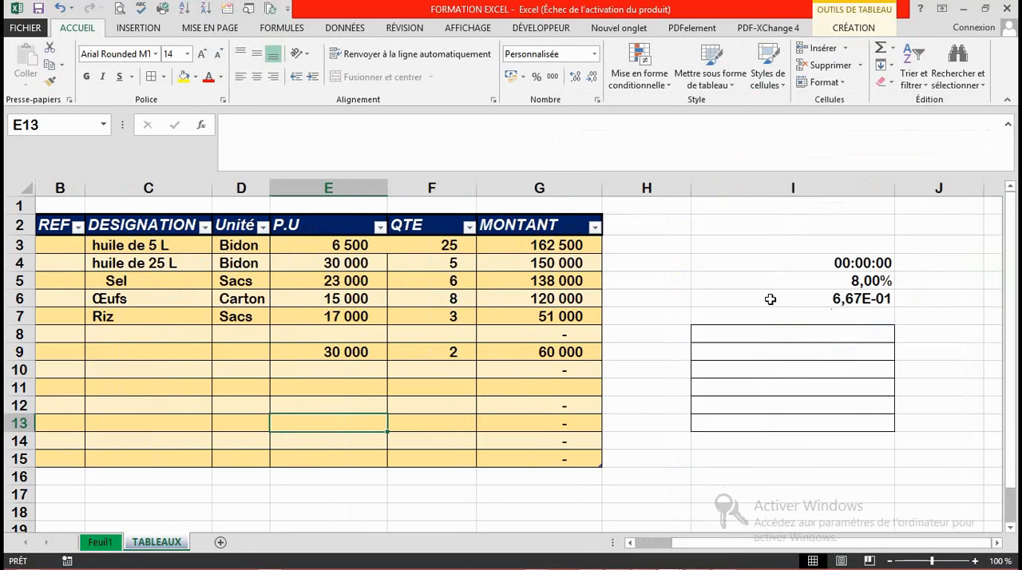
click(783, 334)
text(O)
key(Return)
text(LP)
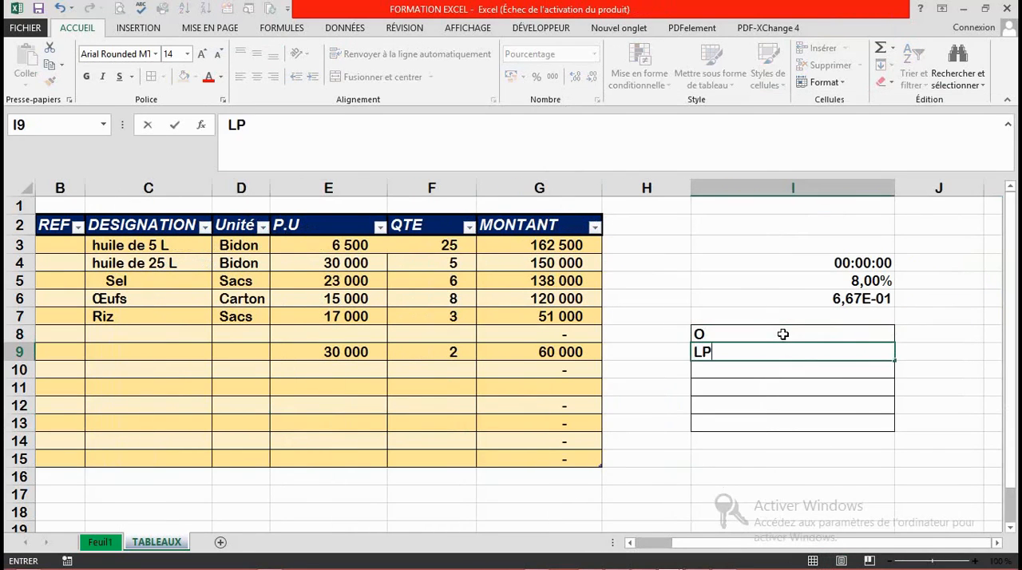
key(Return)
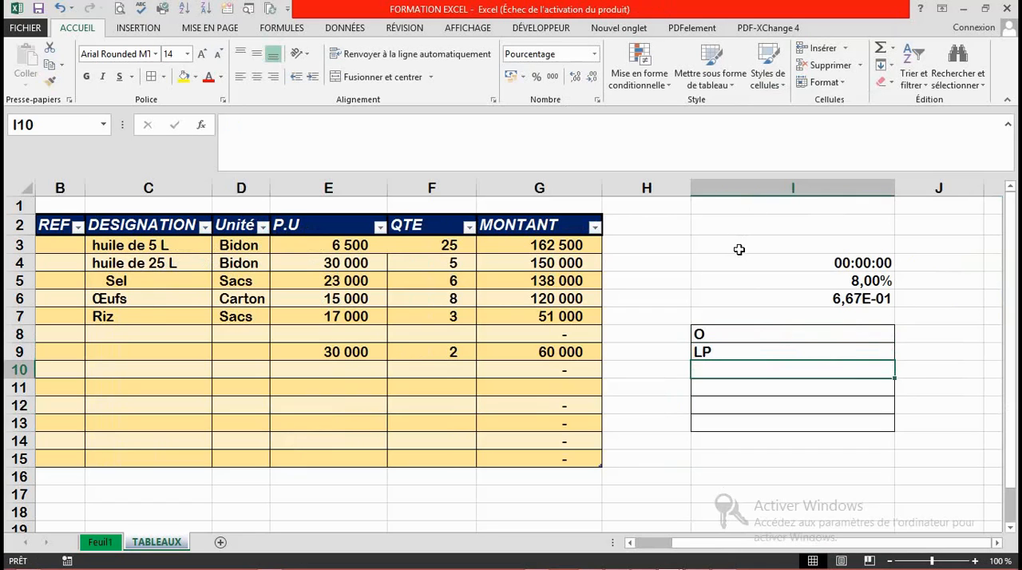
Step: Apply the light blue 40 % accent cell style to I3:I14, and replace it with the green Accent6 style
drag(739, 250, 846, 438)
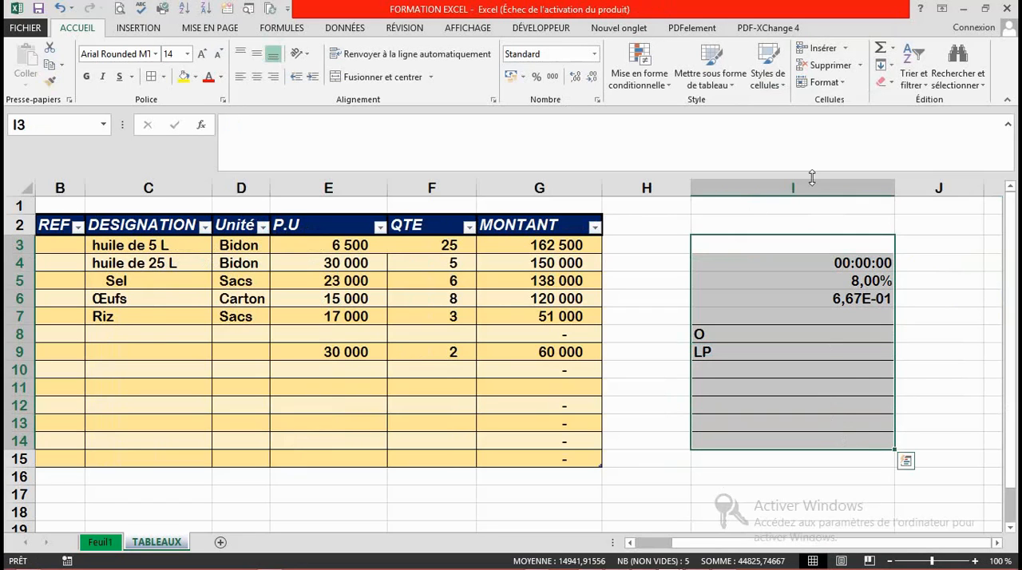
click(781, 89)
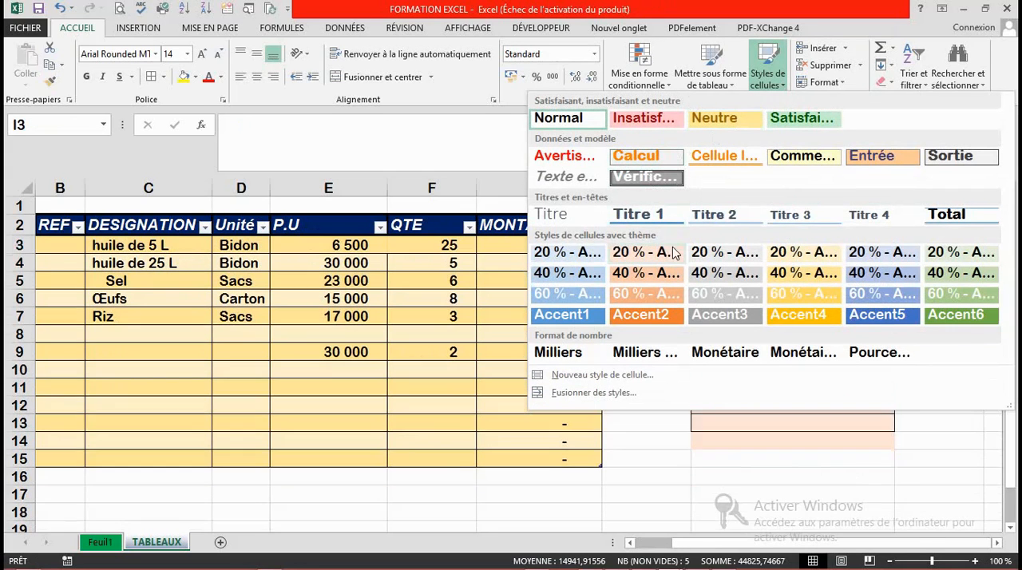
click(588, 275)
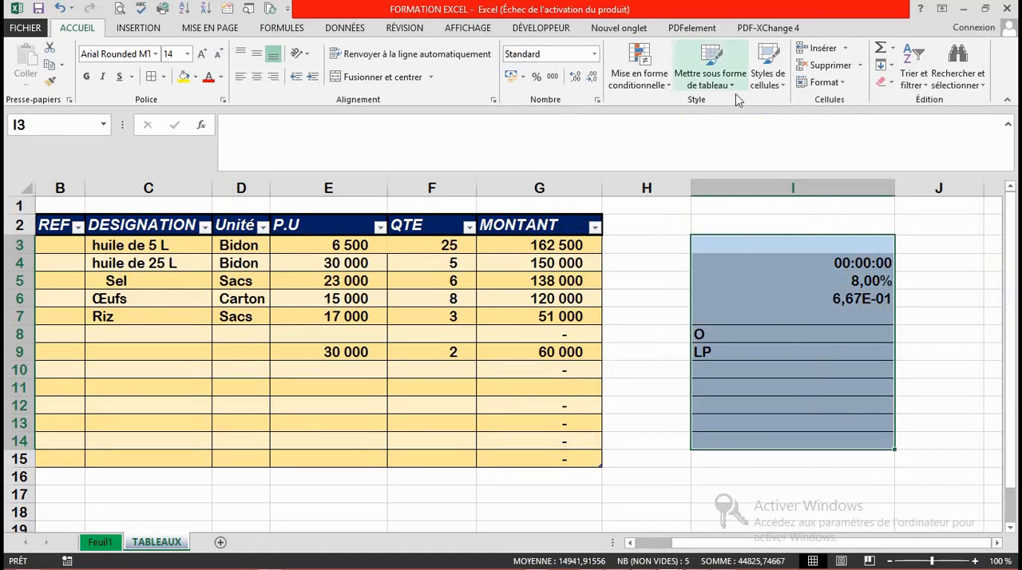
click(781, 88)
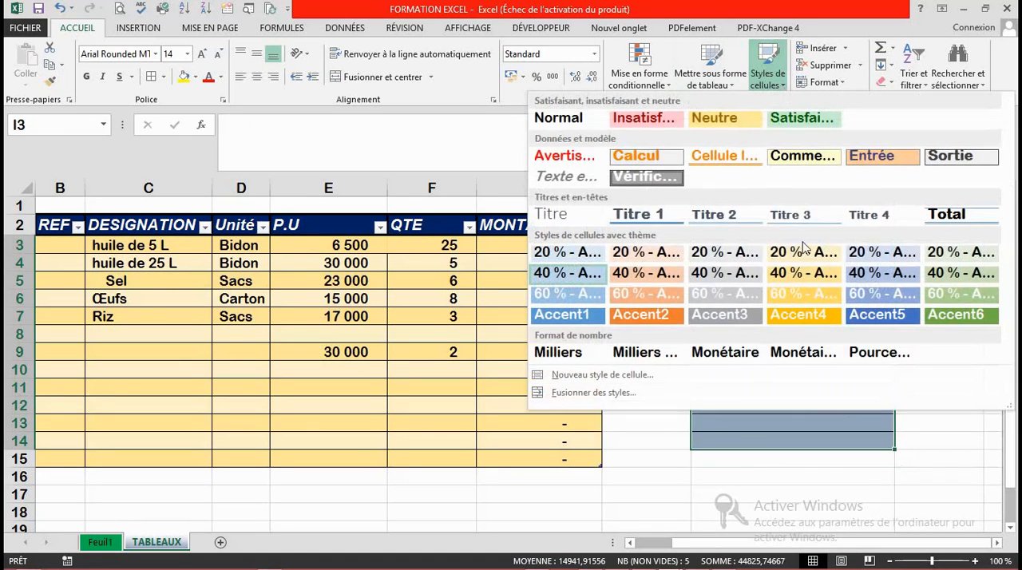
click(963, 320)
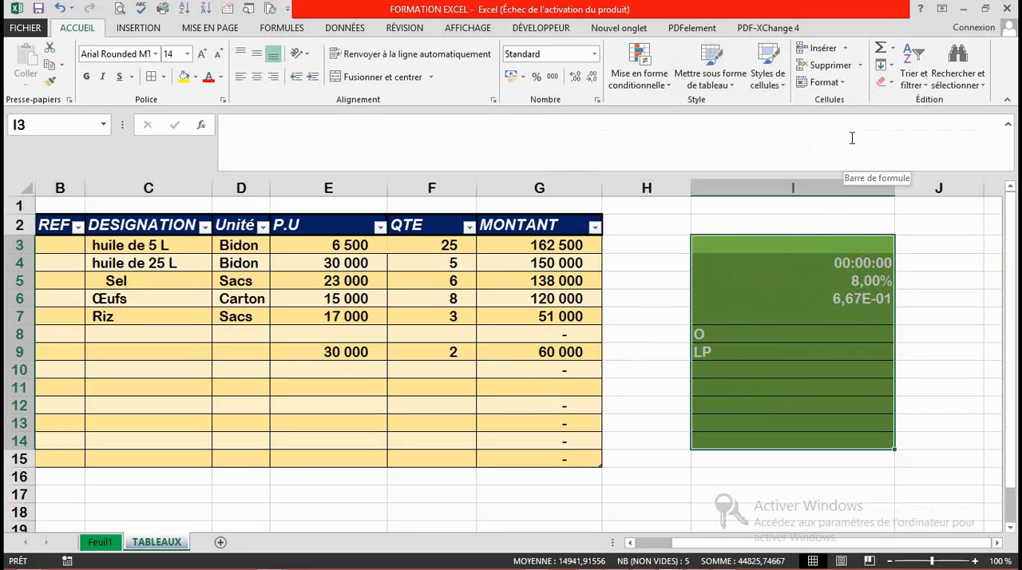
Step: Try deleting the styled cells I3:I14, and undo the deletion
click(846, 49)
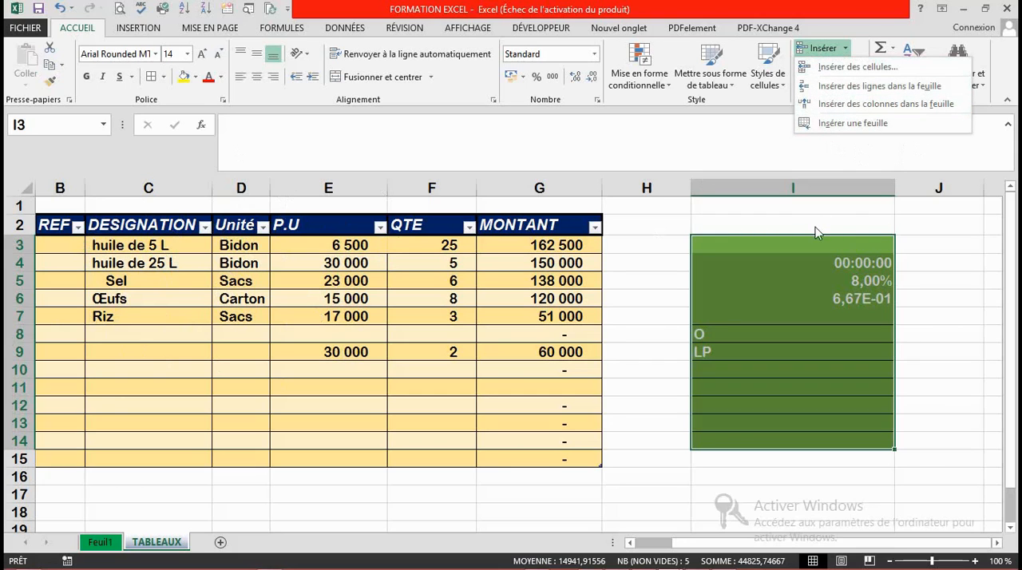
click(842, 185)
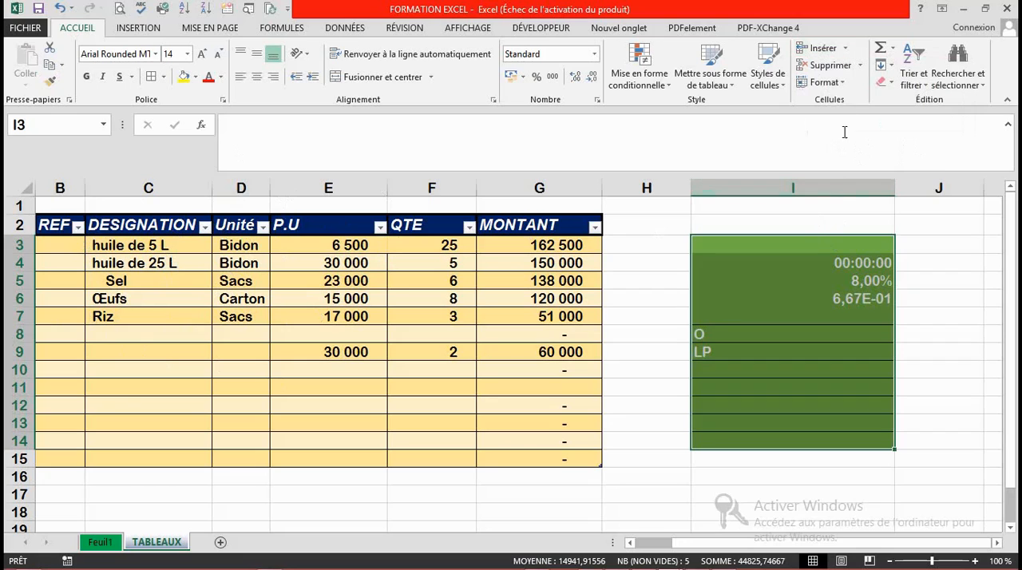
click(854, 67)
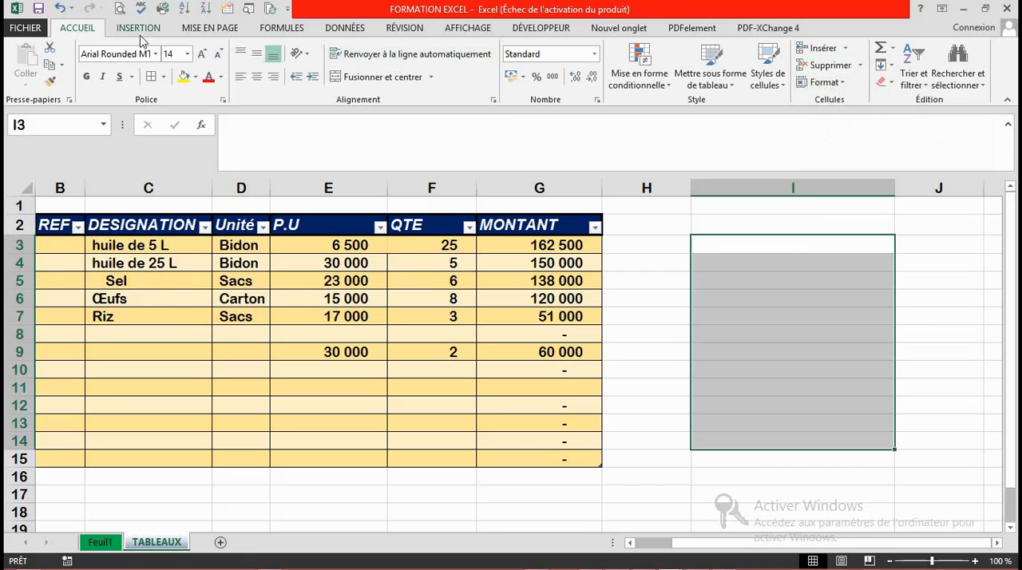
click(59, 9)
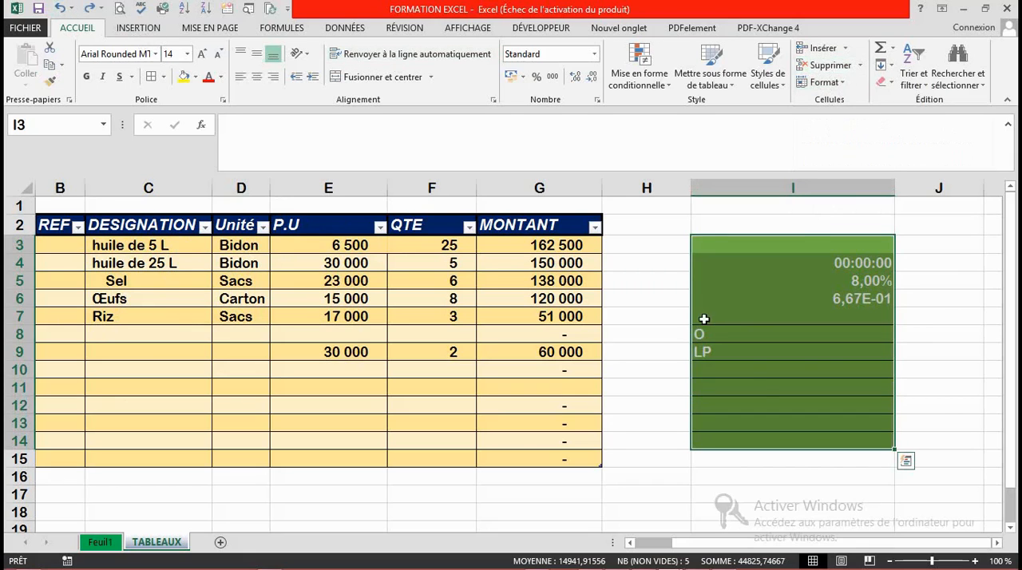
Step: Set the height of rows 3 to 14 to 23
click(844, 86)
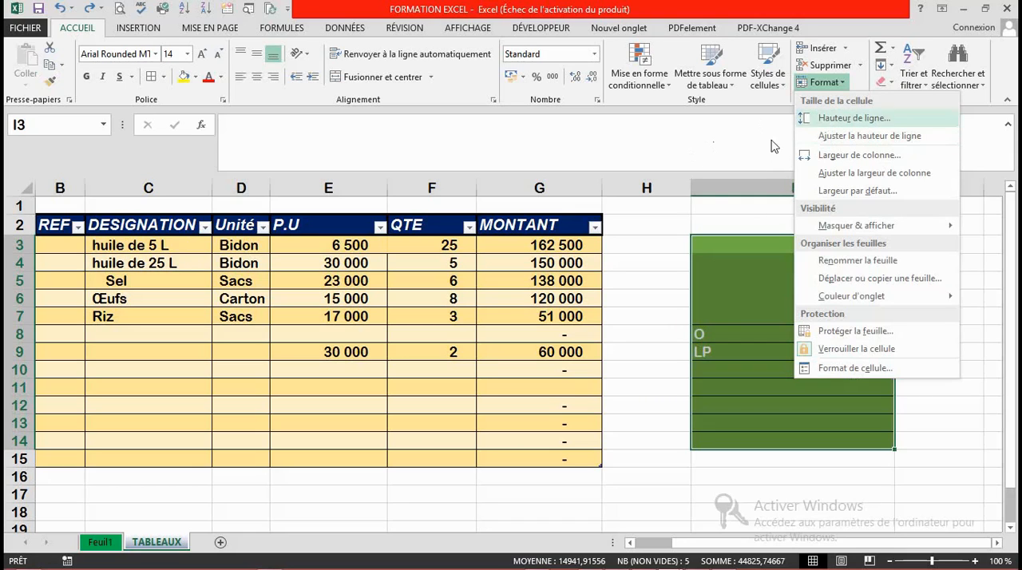
click(833, 121)
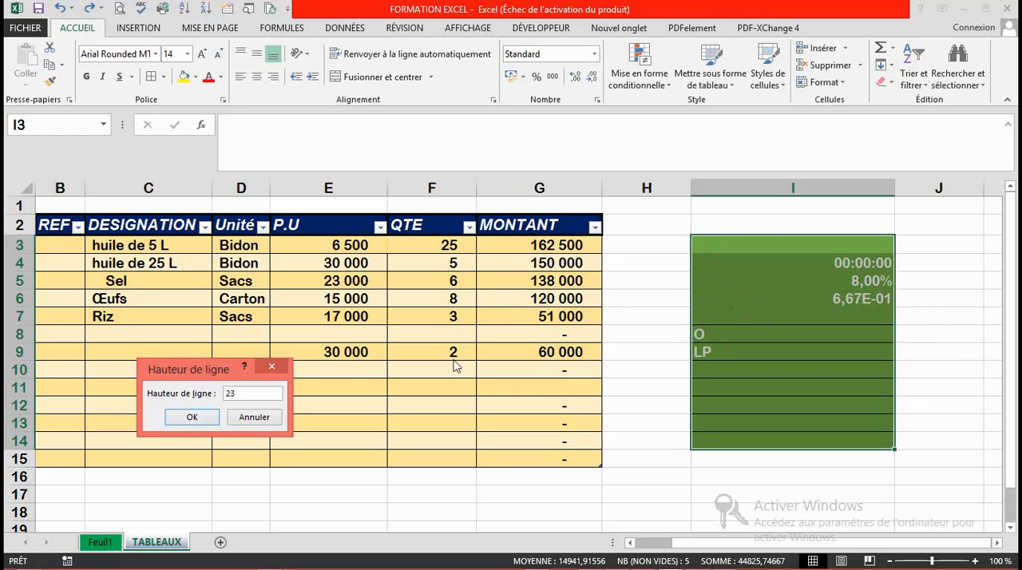
click(192, 417)
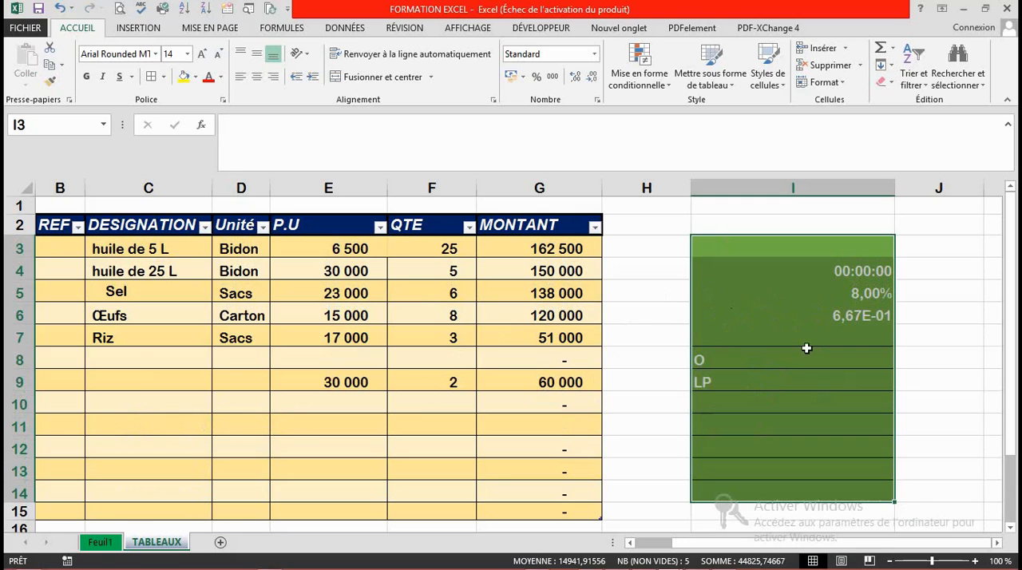
Step: Undo the uniform height of rows 3 to 14, and slightly increase row 4's height and column D's width by hand
click(59, 10)
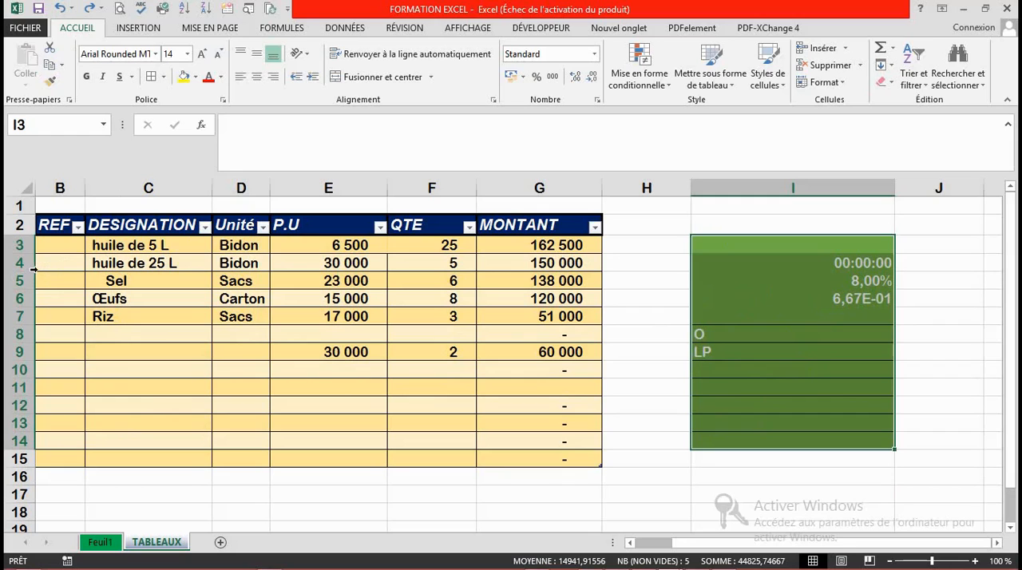
click(162, 332)
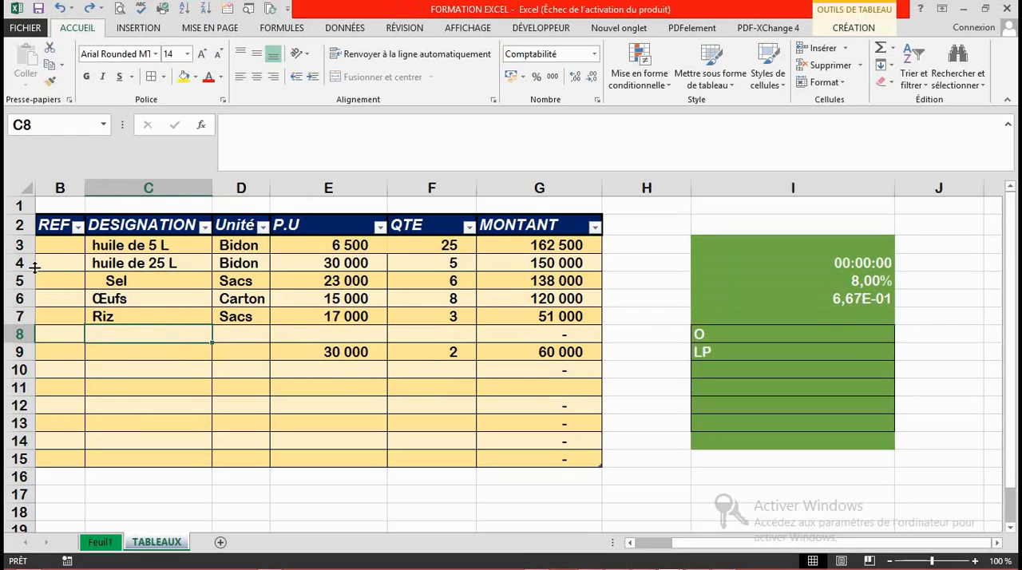
drag(35, 268, 35, 268)
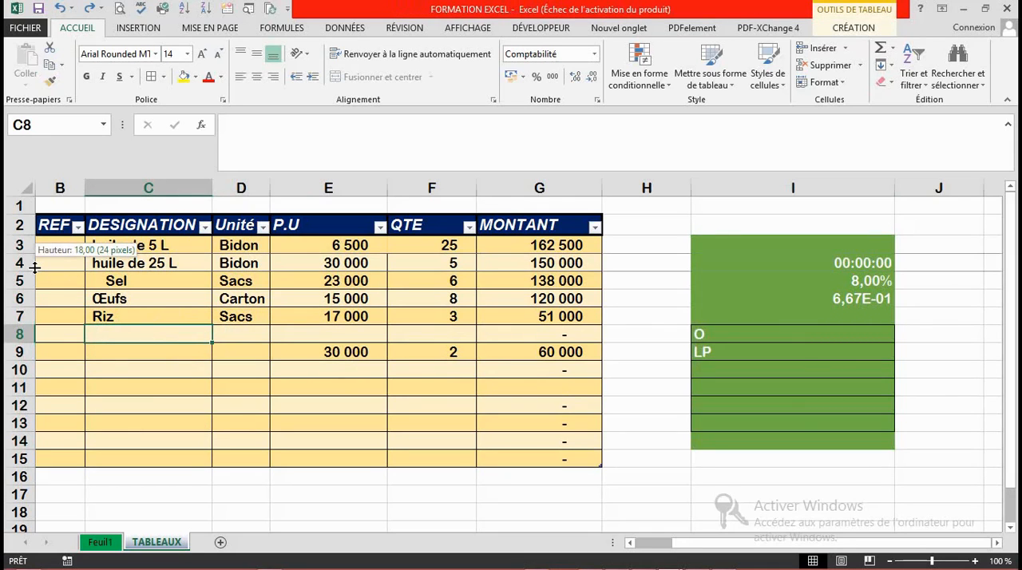
drag(35, 268, 37, 316)
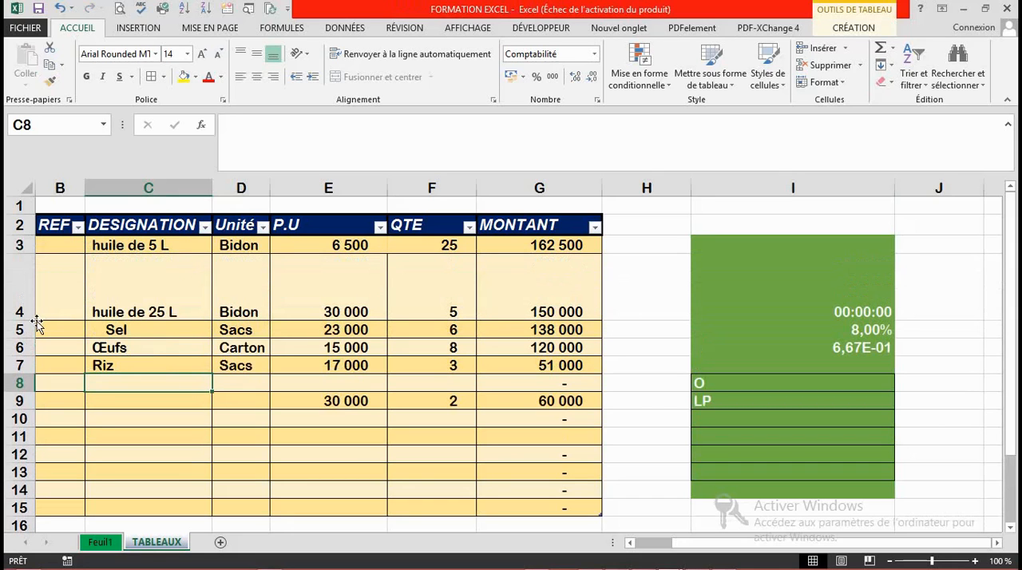
drag(34, 320, 36, 274)
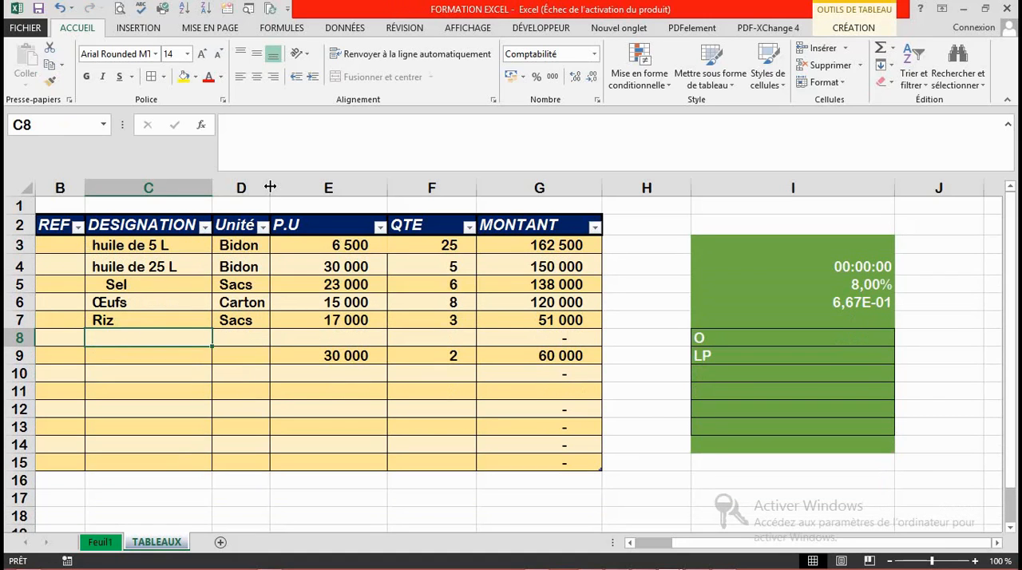
mouse_move(270, 187)
mouse_down()
mouse_move(397, 203)
mouse_move(506, 199)
mouse_move(506, 190)
mouse_move(278, 205)
mouse_up()
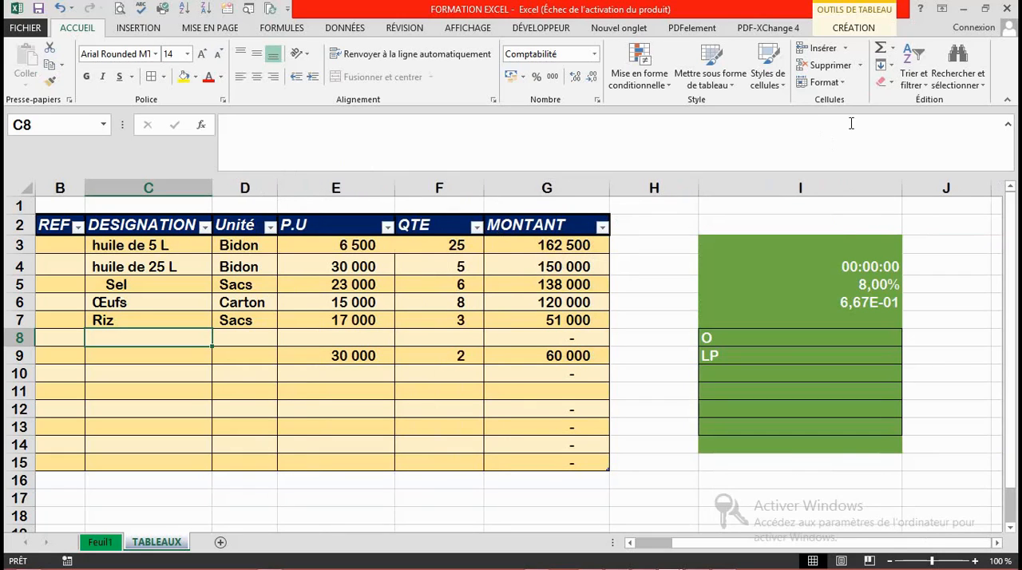
click(893, 49)
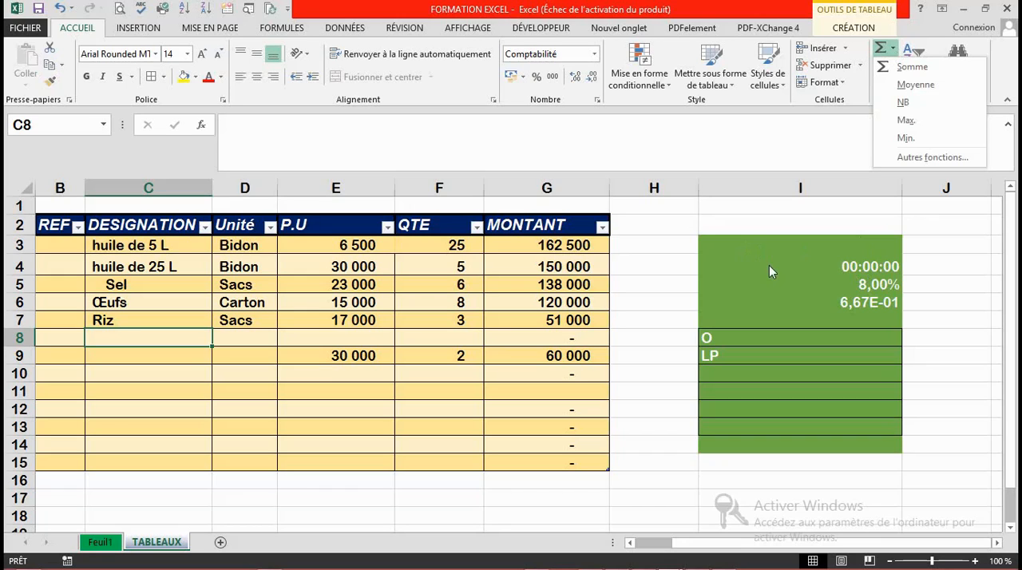
click(789, 267)
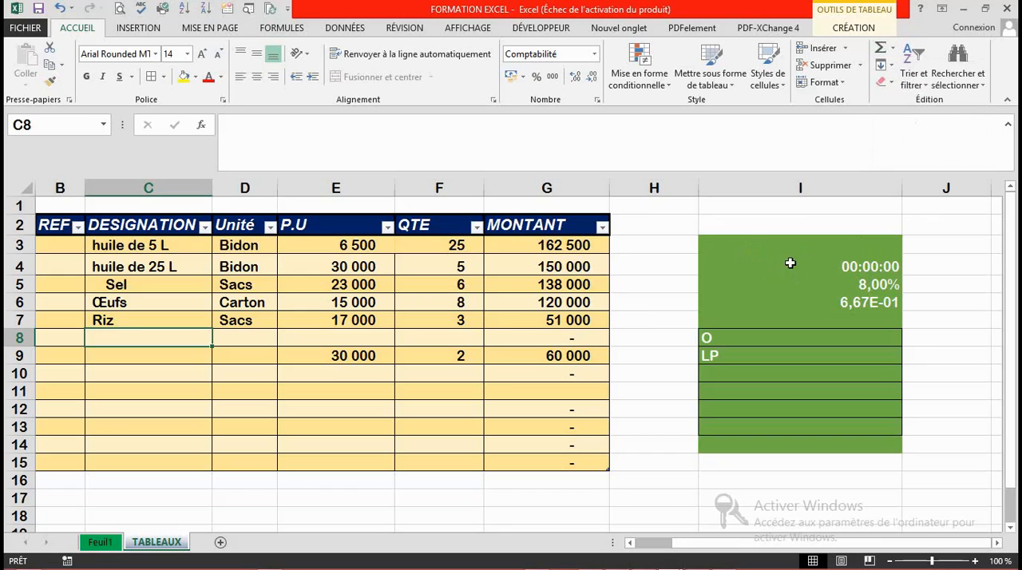
click(892, 67)
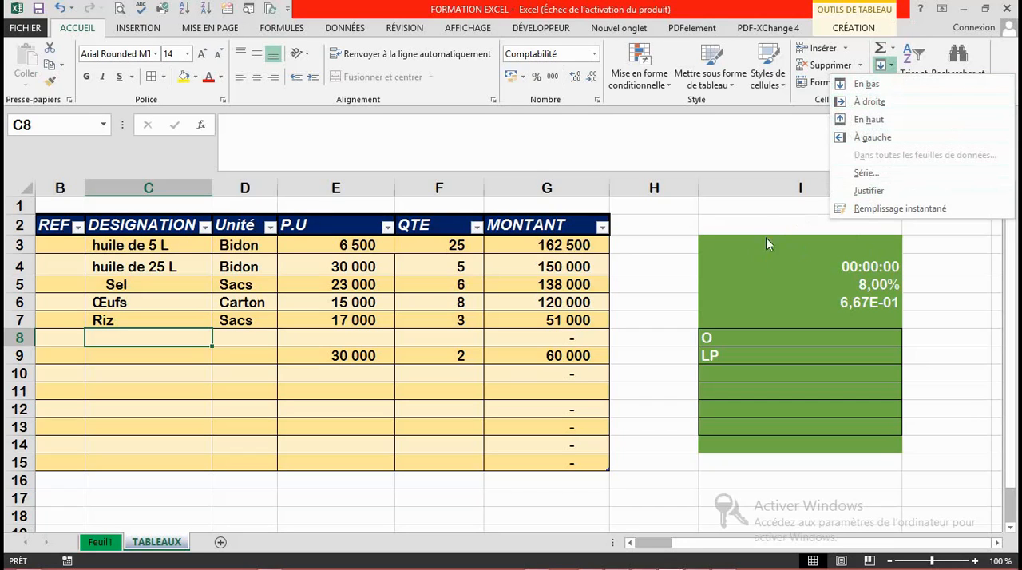
click(786, 260)
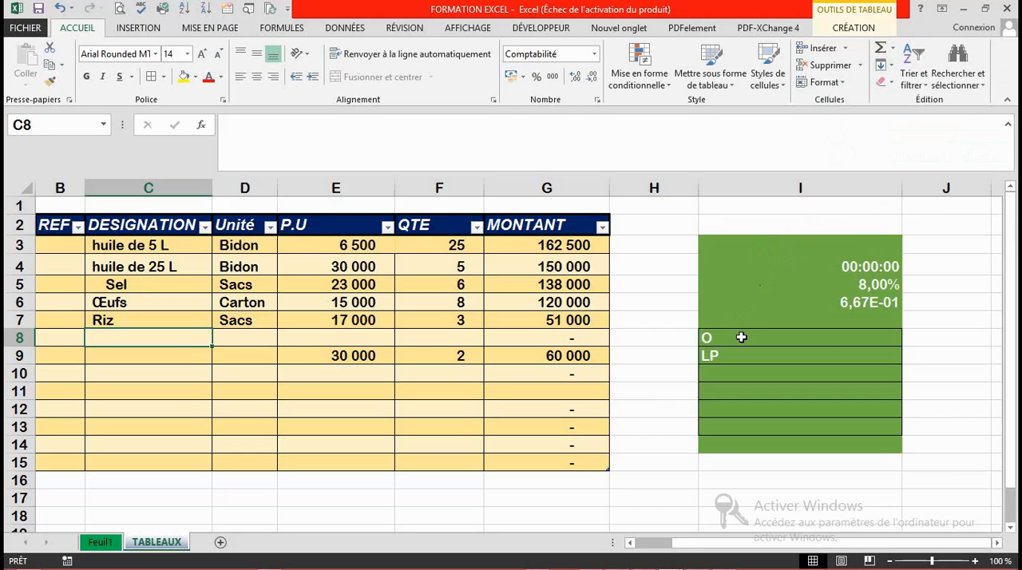
Step: Try filling cell I8 down and right from its neighbours, and fill it up with LP from I9
click(741, 338)
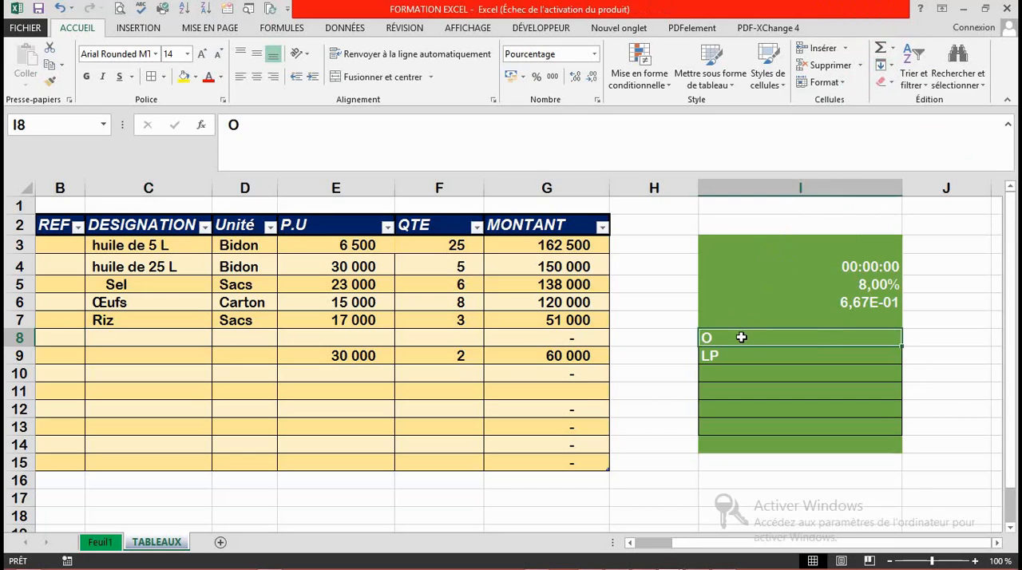
click(883, 66)
click(872, 86)
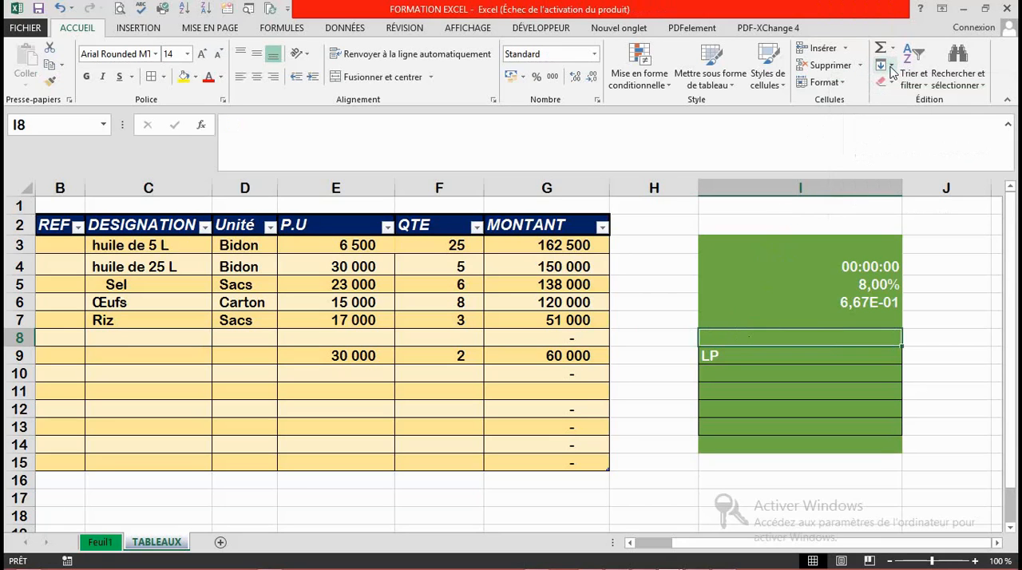
click(891, 68)
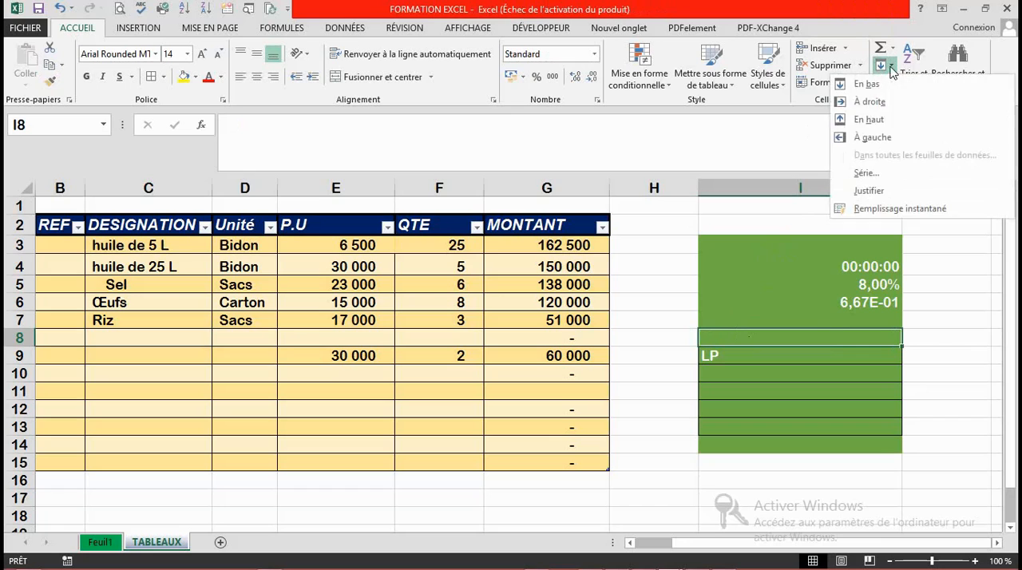
click(868, 103)
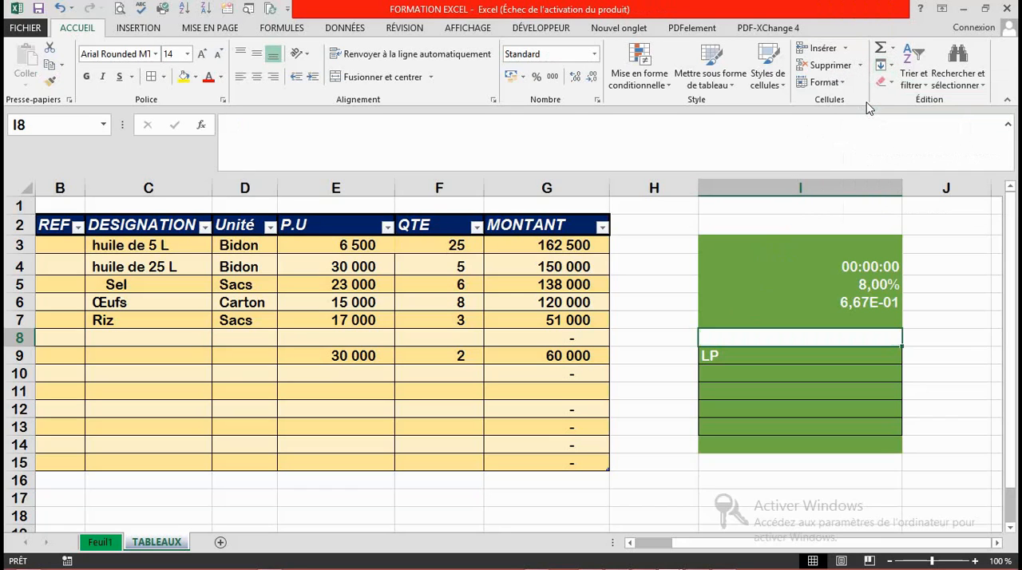
click(891, 71)
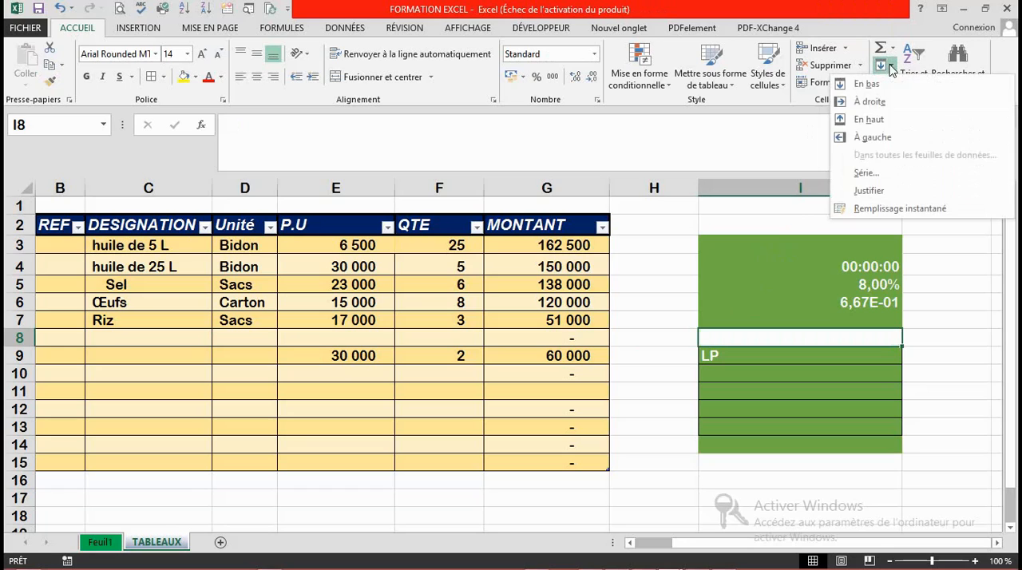
click(876, 128)
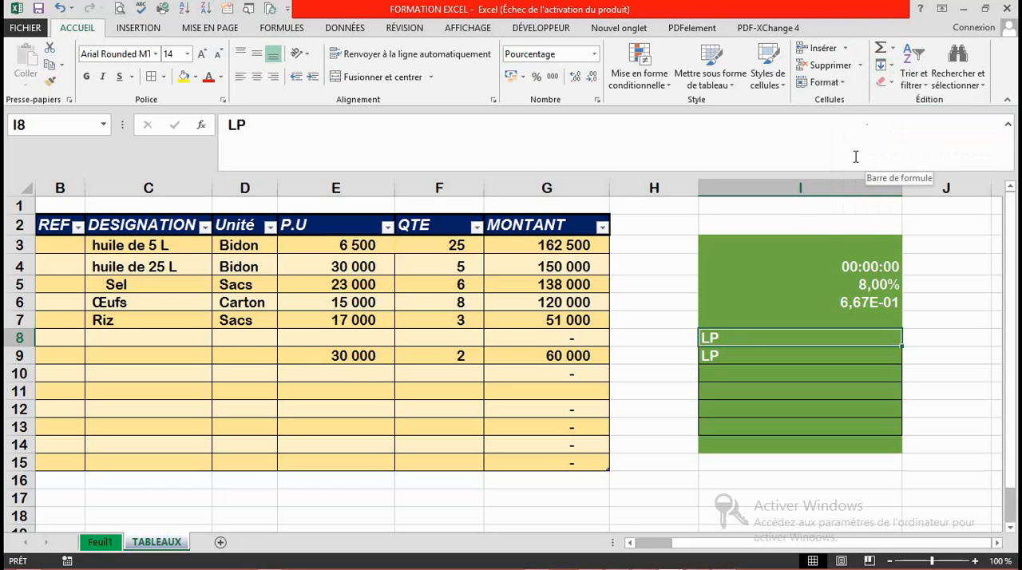
Step: Fill cell I9 down from I8, try filling it left from the adjacent cell, and undo the left fill
click(723, 359)
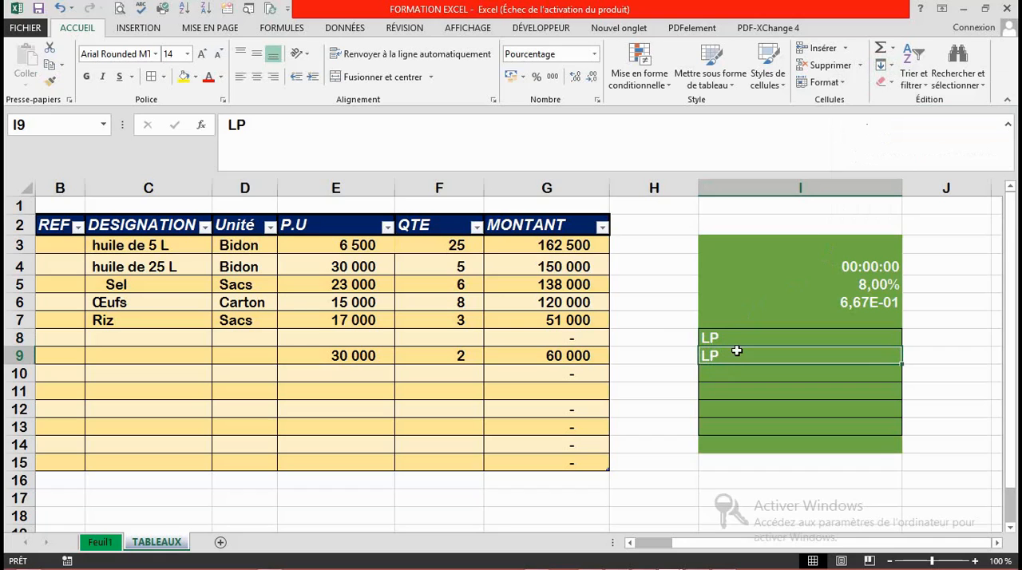
click(891, 70)
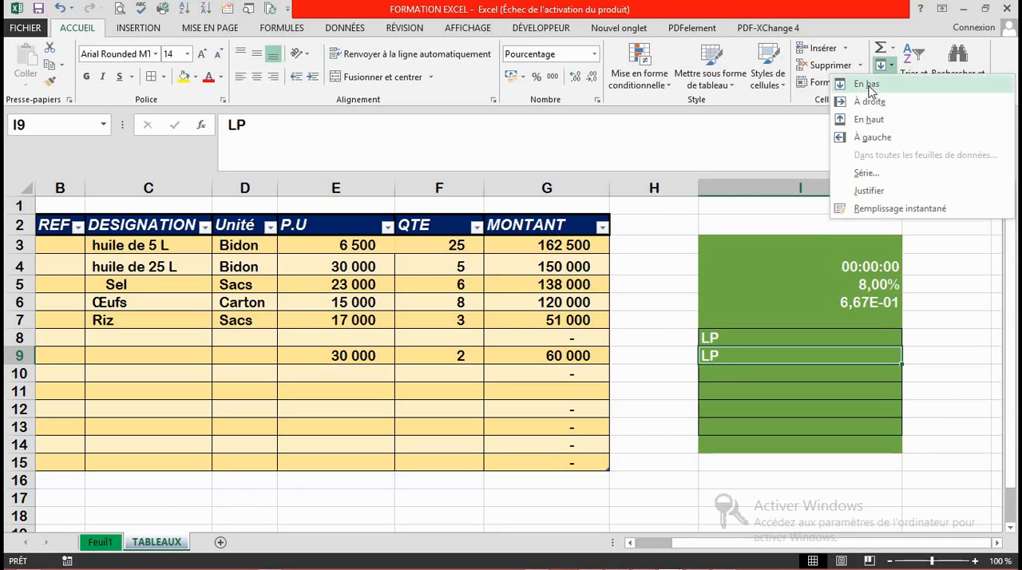
click(869, 84)
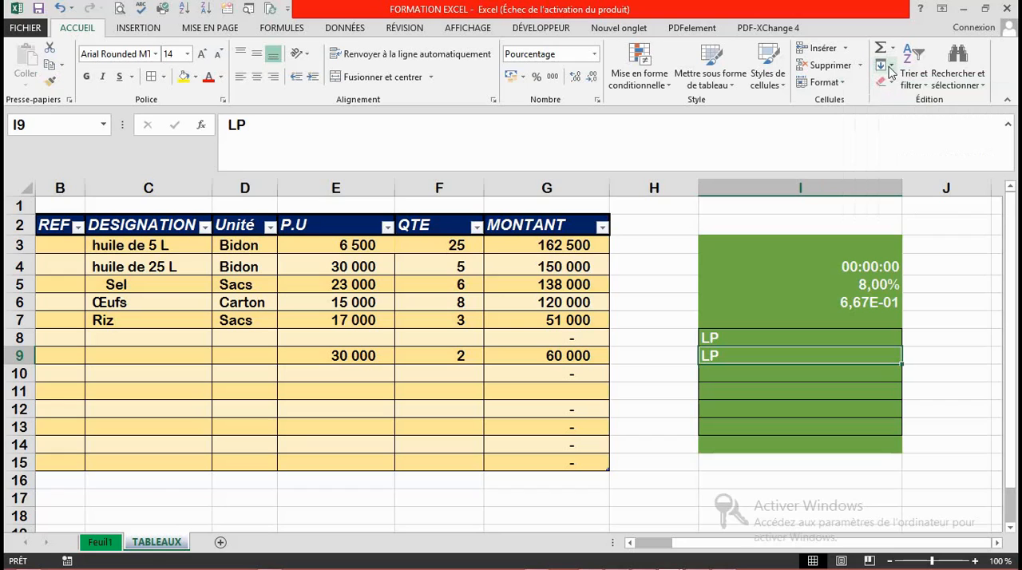
click(887, 64)
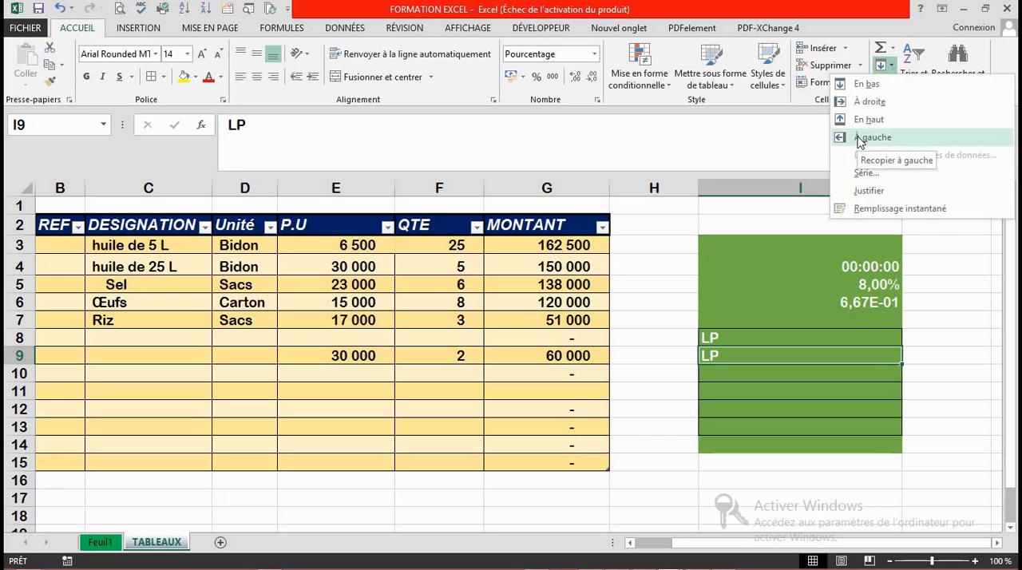
click(859, 138)
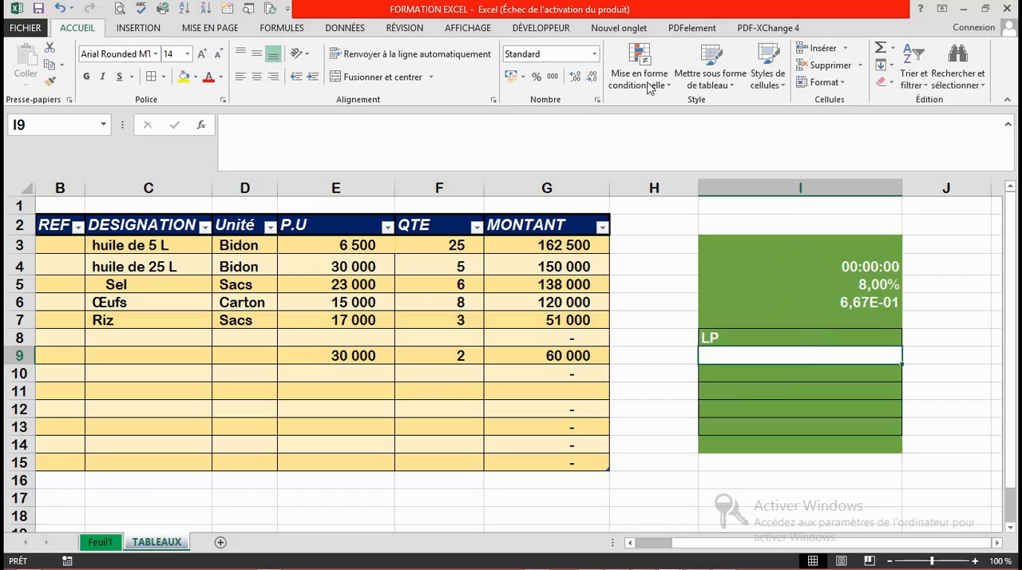
click(59, 8)
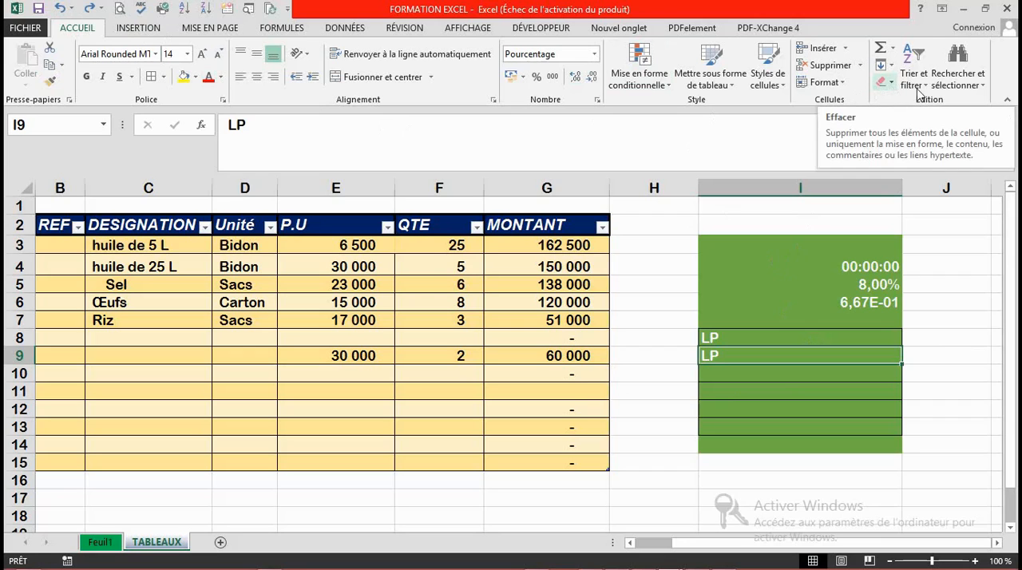
Step: Delete the contents of cell I4 while keeping its formatting, and enter 7876 in it
click(813, 282)
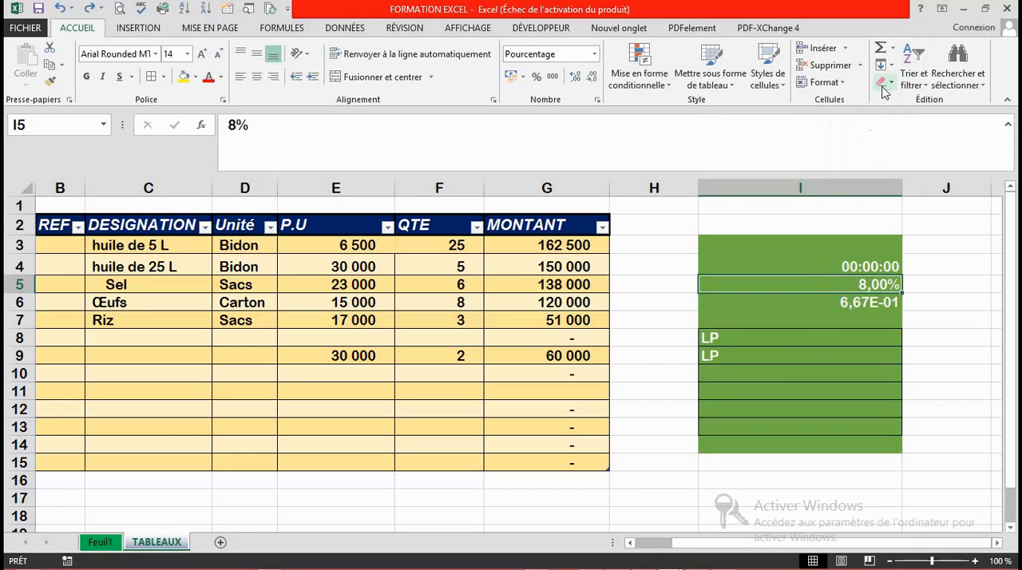
click(870, 260)
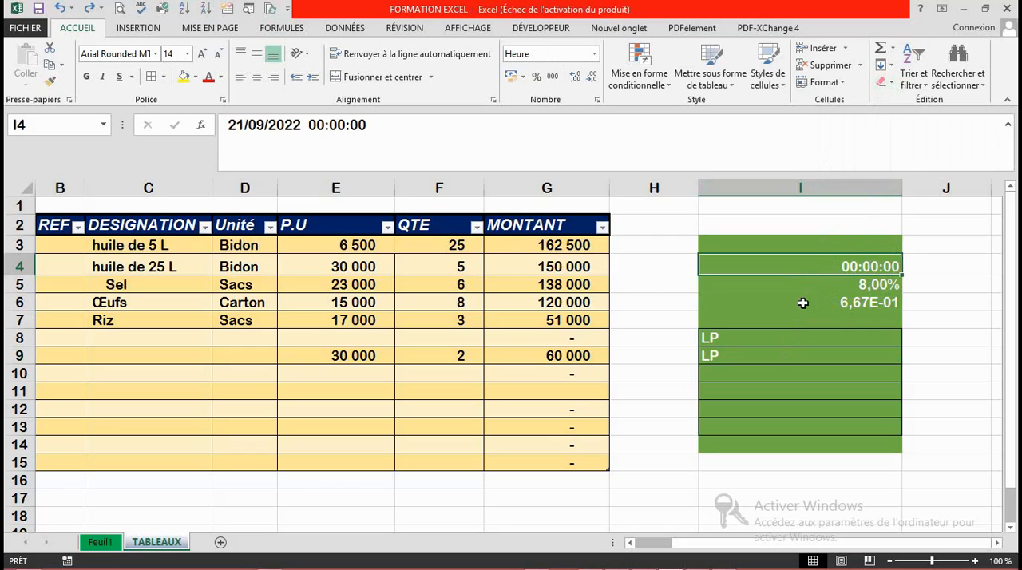
key(Delete)
key(Down)
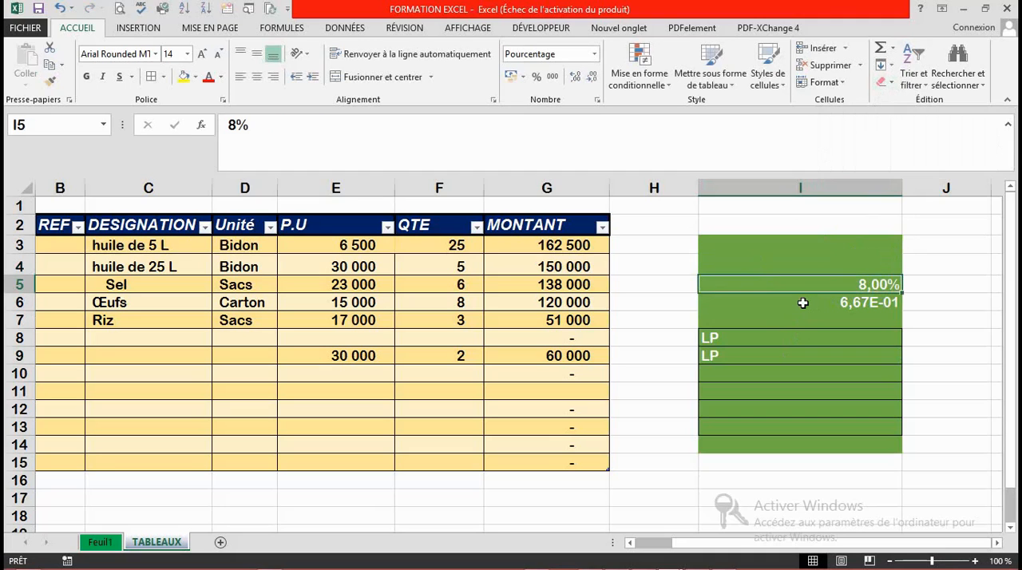
click(875, 266)
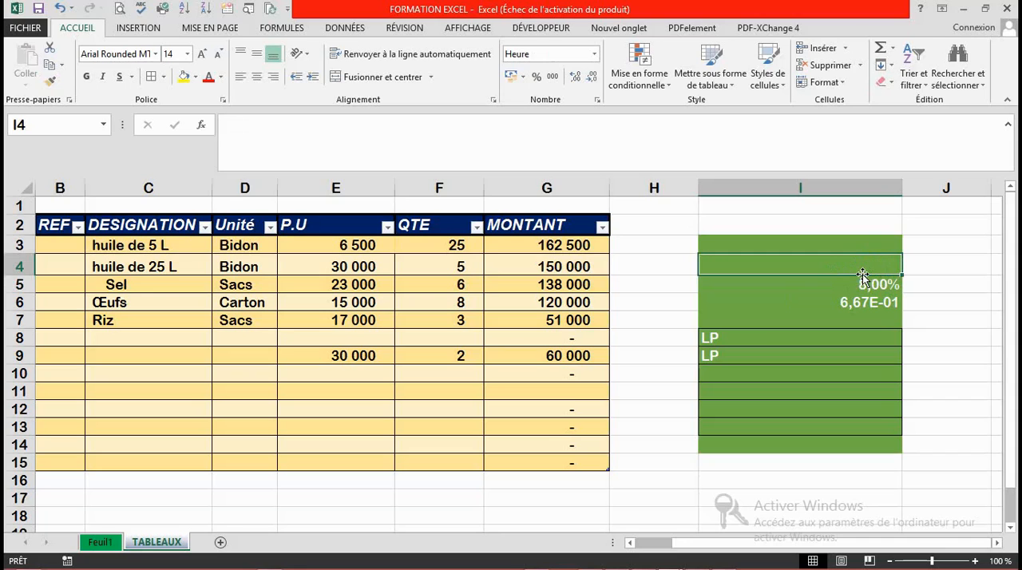
text(7876)
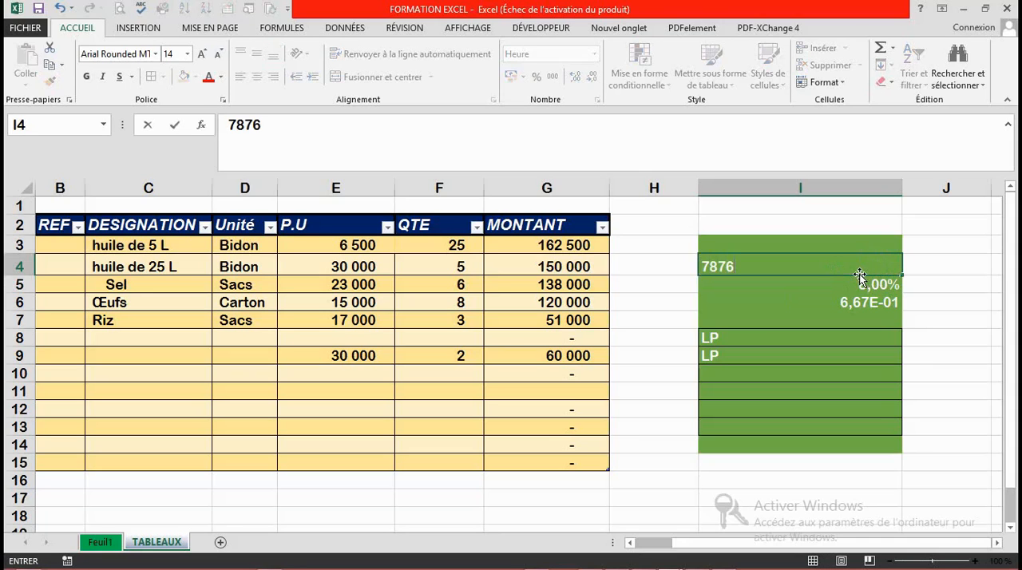
key(Return)
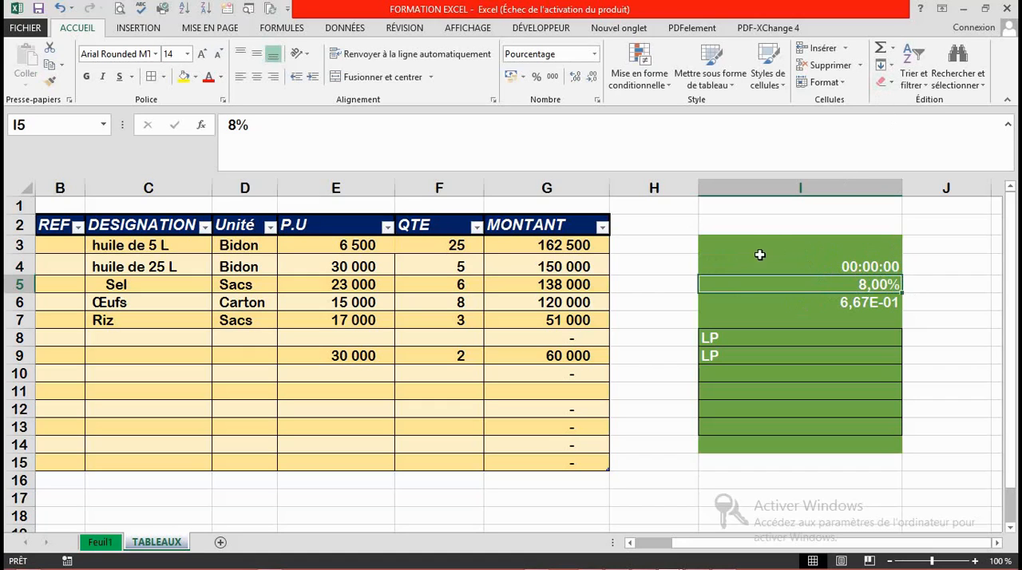
Step: Clear both the contents and the formatting of cell I4, and enter O0 in it
click(842, 266)
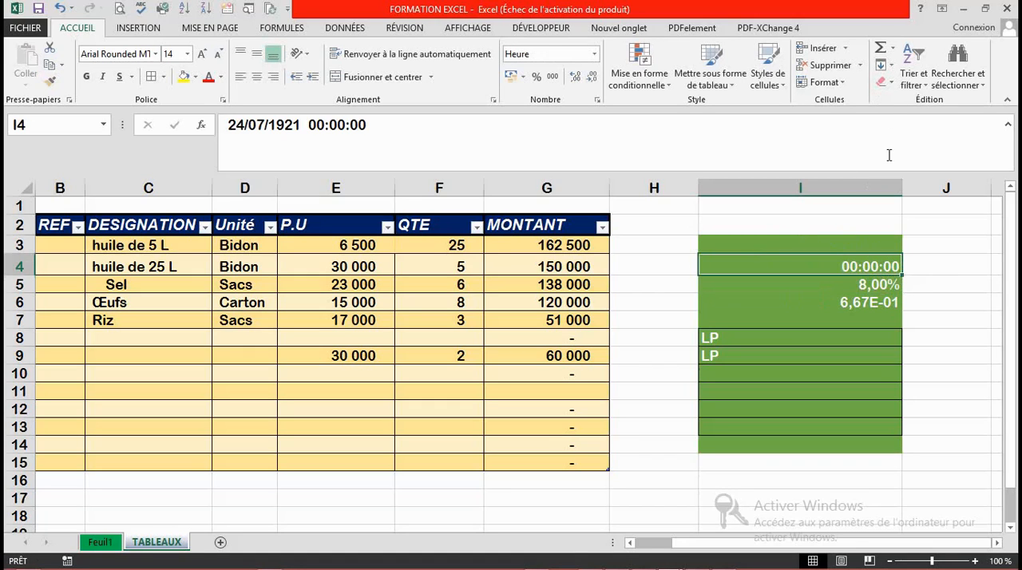
click(884, 83)
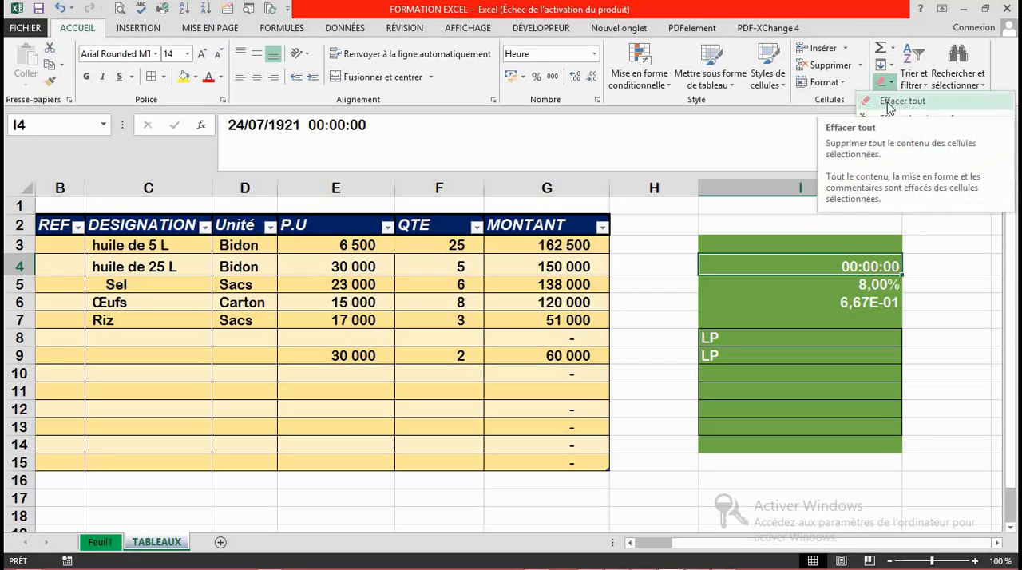
key(Escape)
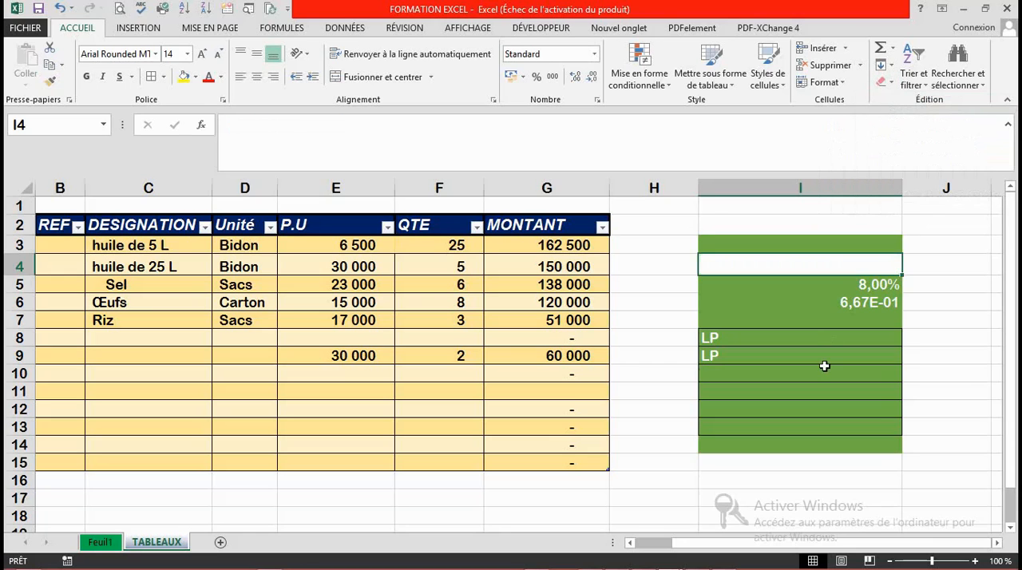
click(824, 366)
click(827, 268)
text(O09)
key(BackSpace)
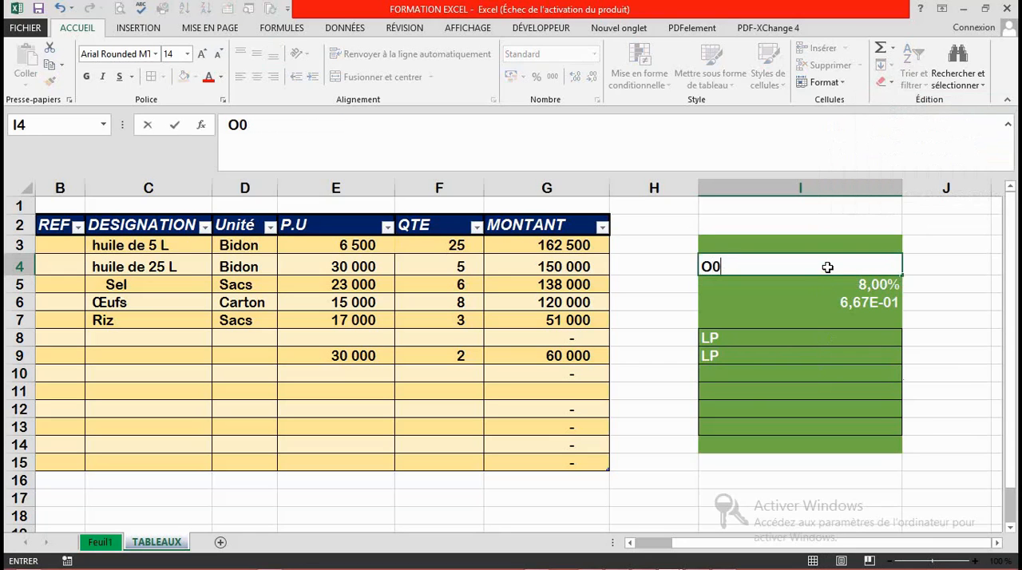
key(Down)
key(Down)
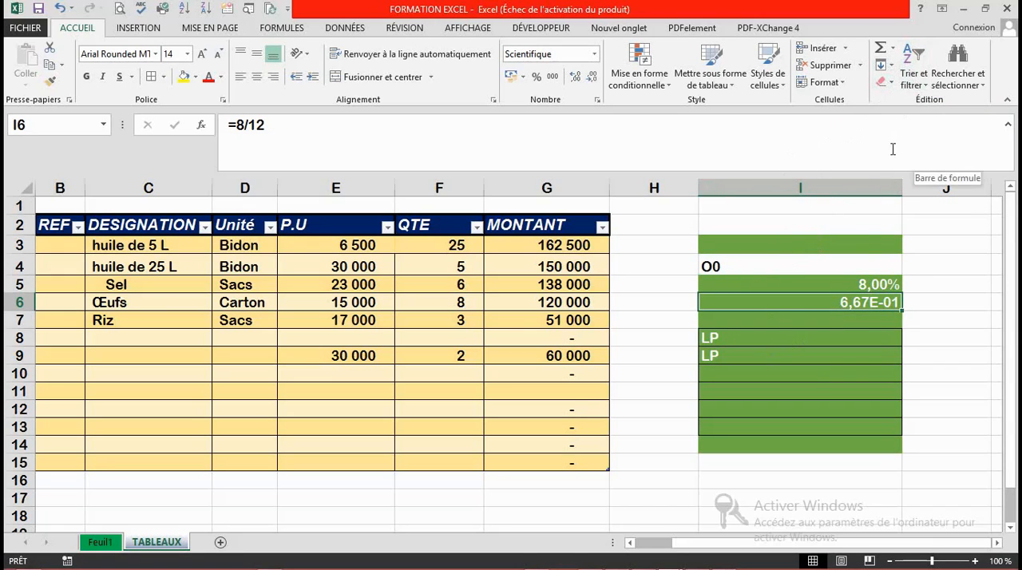
Step: Sort the product table by DESIGNATION from Z to A, and re-sort it from A to Z
click(926, 90)
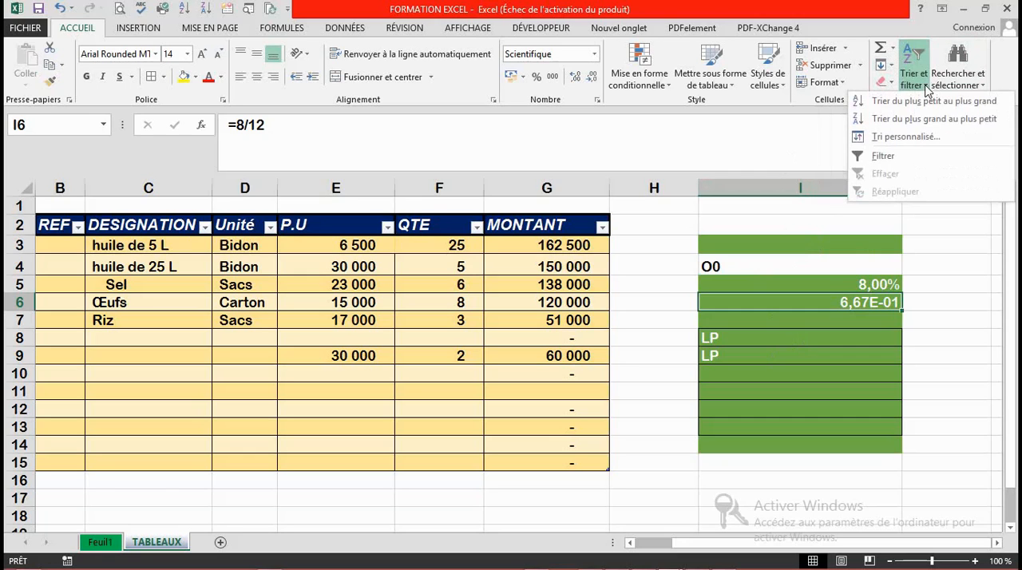
click(888, 104)
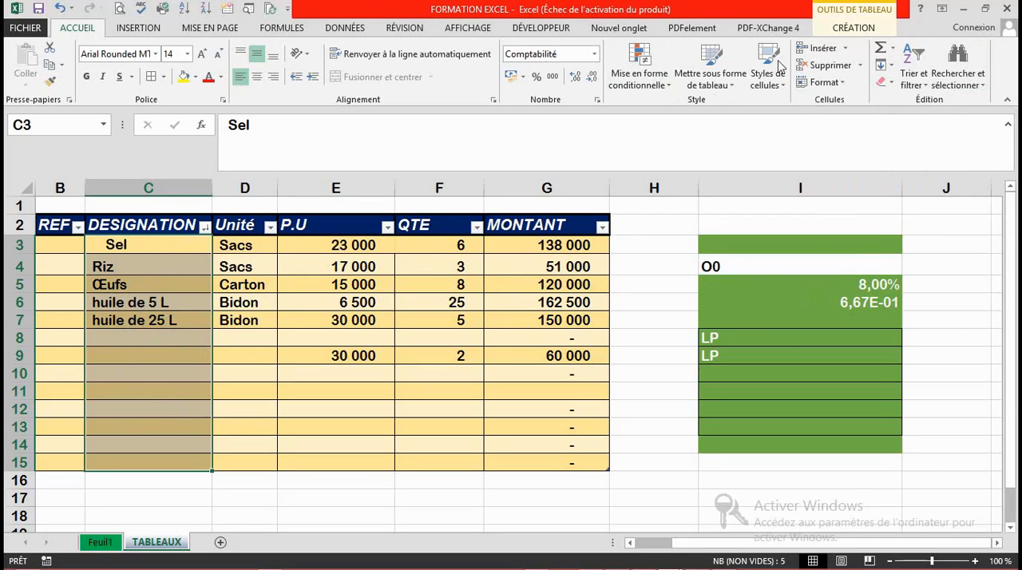
click(926, 86)
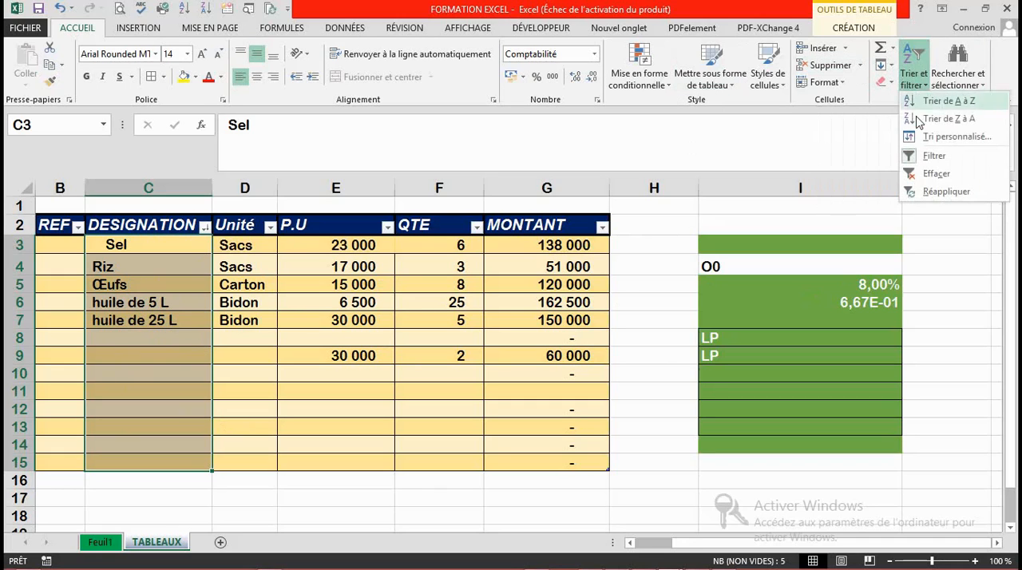
click(946, 102)
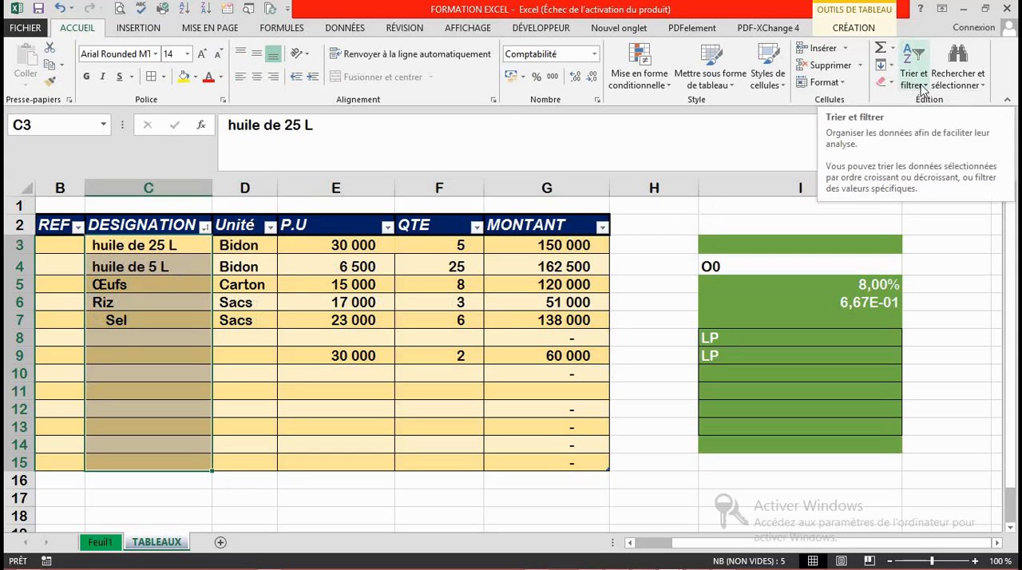
click(310, 301)
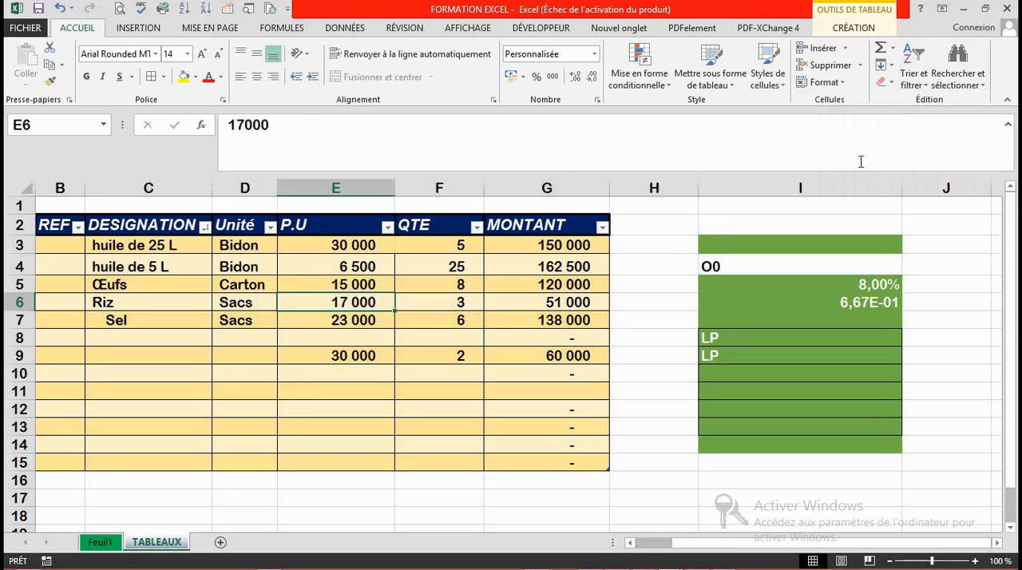
click(984, 88)
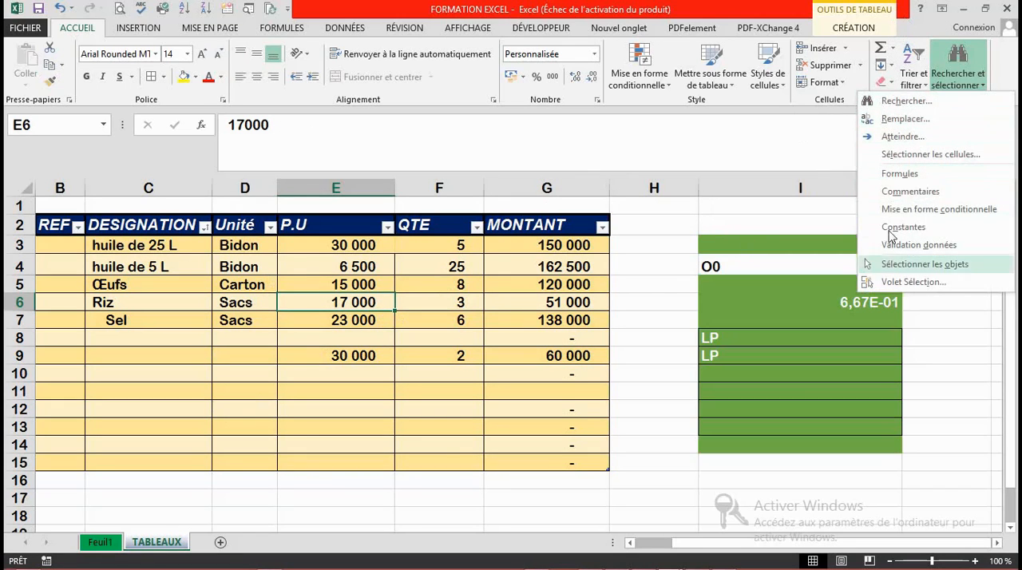
click(263, 381)
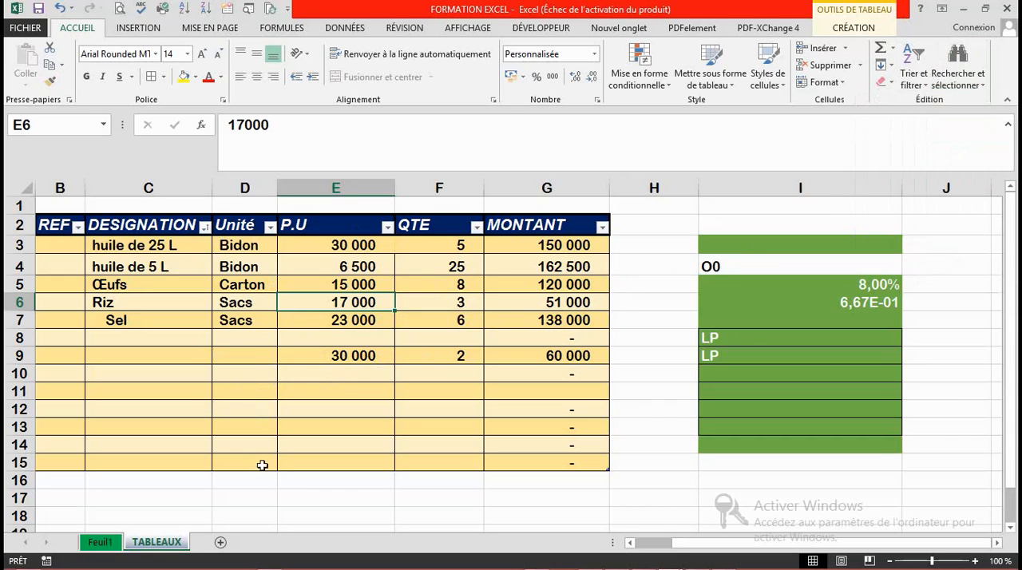